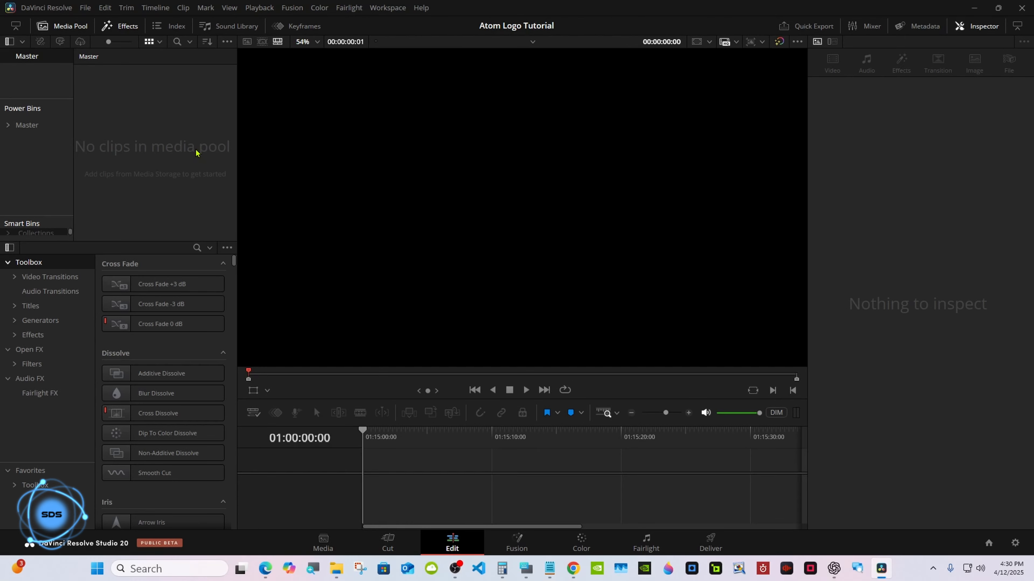
# Create a new 5-second, 30 fps Fusion composition clip with the default name and place it on a new timeline
pyautogui.rightClick(196, 153)
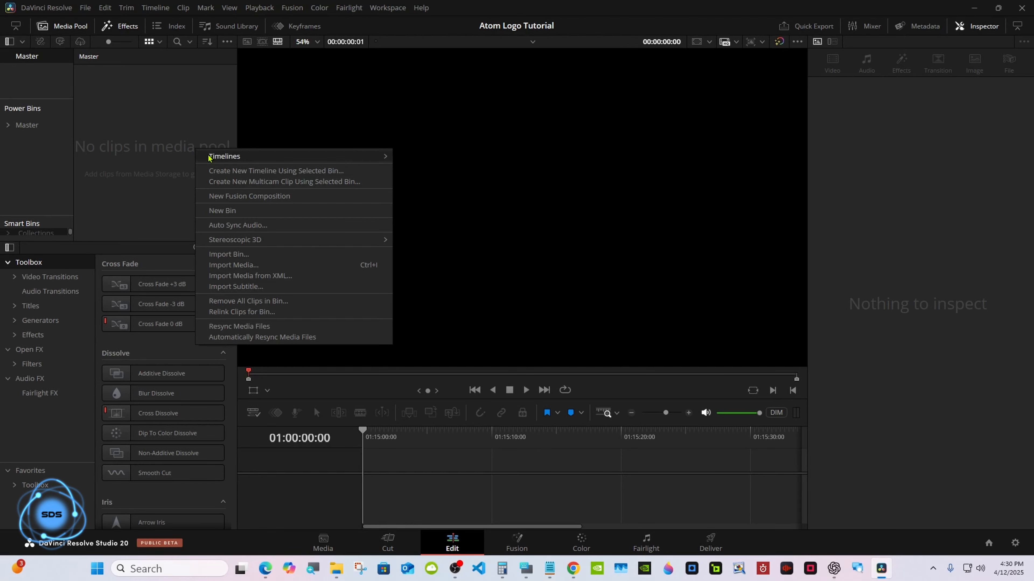
pyautogui.click(304, 196)
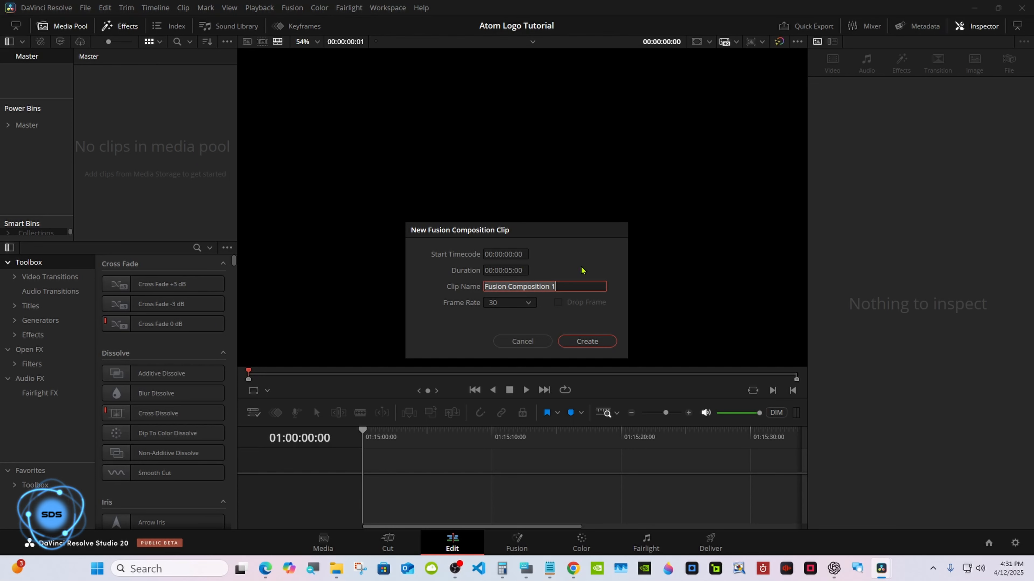
pyautogui.click(583, 343)
pyautogui.moveTo(217, 146); pyautogui.dragTo(399, 300)
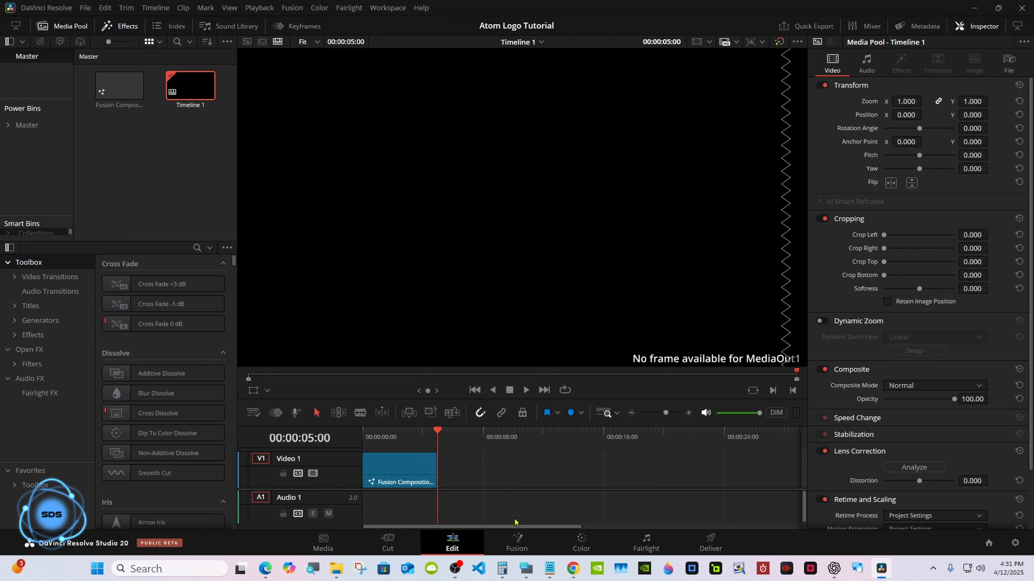
# Switch to the Fusion page and bring up the on-screen keyboard, placed clear of the MediaOut1 node
pyautogui.click(517, 542)
pyautogui.click(526, 569)
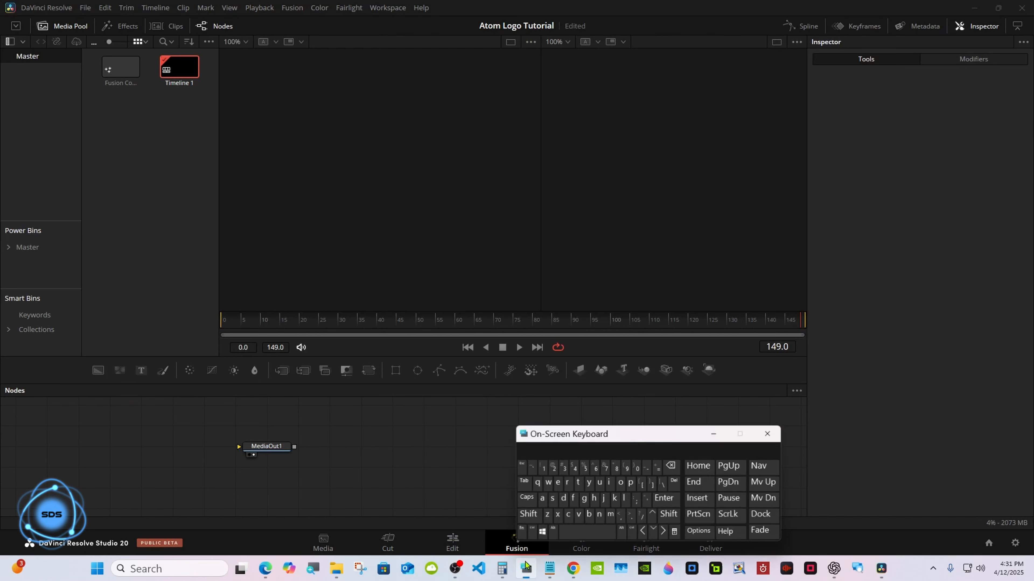
pyautogui.moveTo(551, 427); pyautogui.dragTo(730, 415)
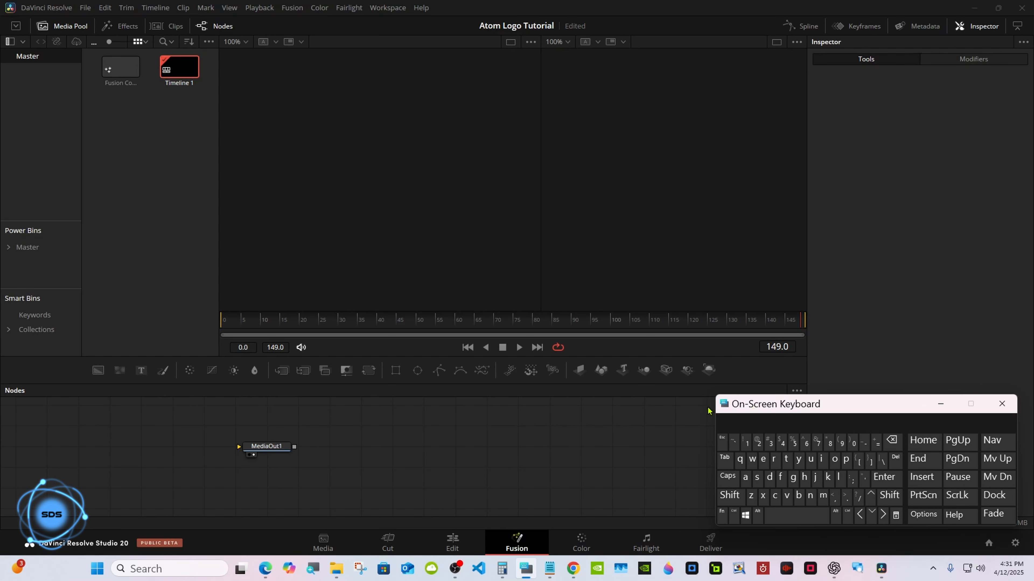
# Make room in a taller node area by moving MediaOut1 far to the right, and add an sEllipse node
pyautogui.moveTo(537, 392); pyautogui.dragTo(507, 345)
pyautogui.moveTo(267, 409); pyautogui.dragTo(605, 427)
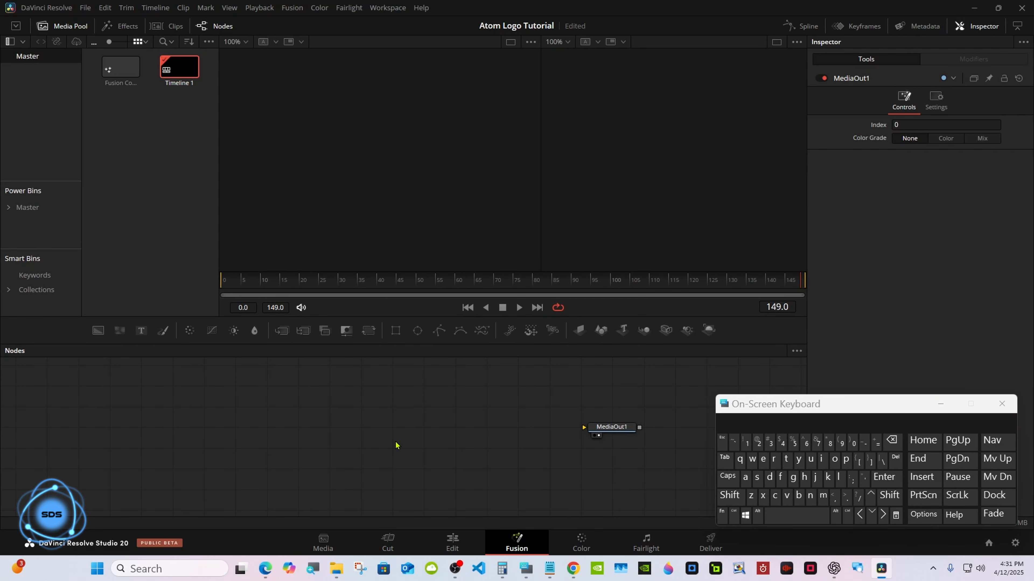
pyautogui.click(730, 495)
pyautogui.click(796, 516)
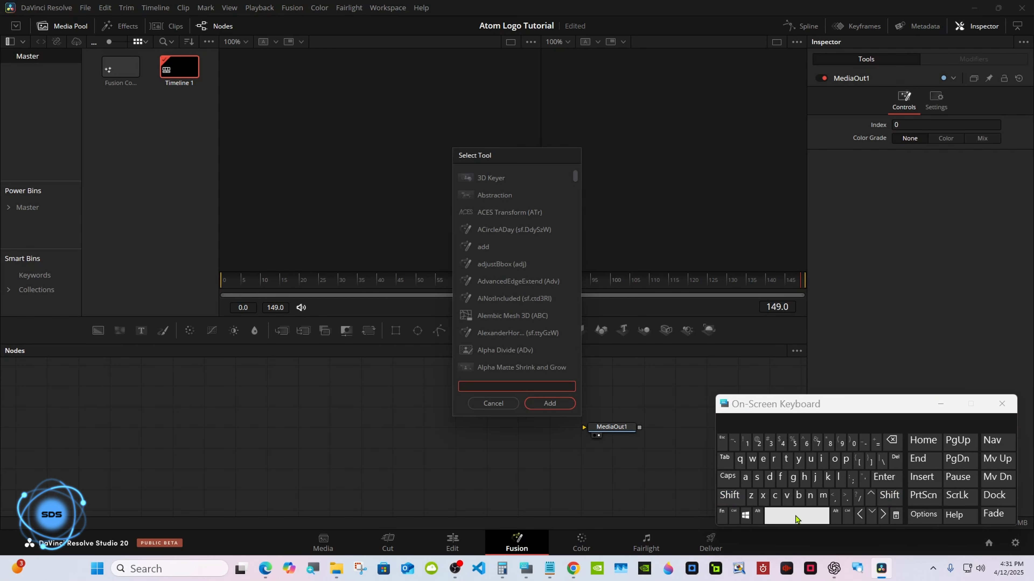
pyautogui.click(756, 477)
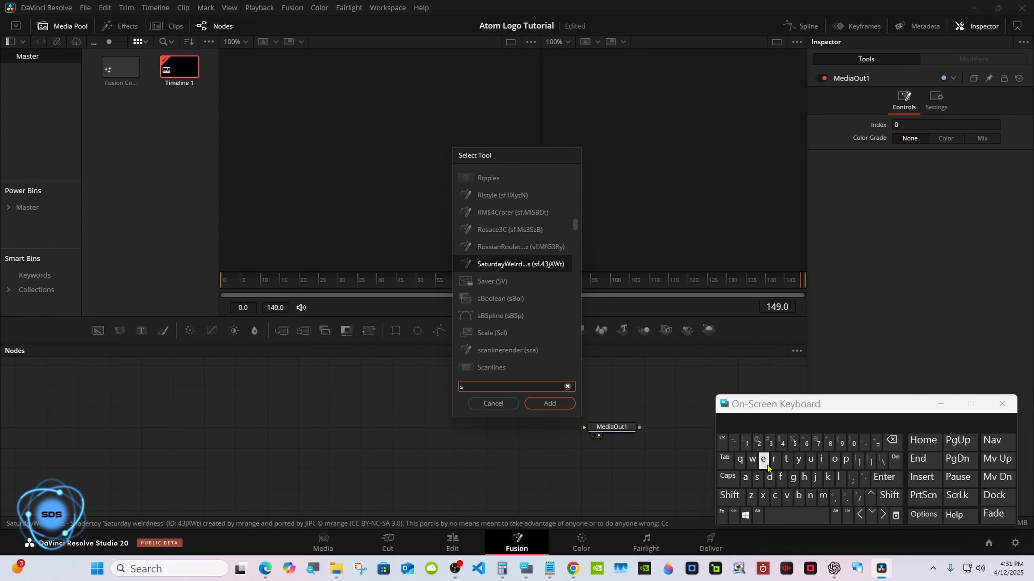
pyautogui.click(763, 459)
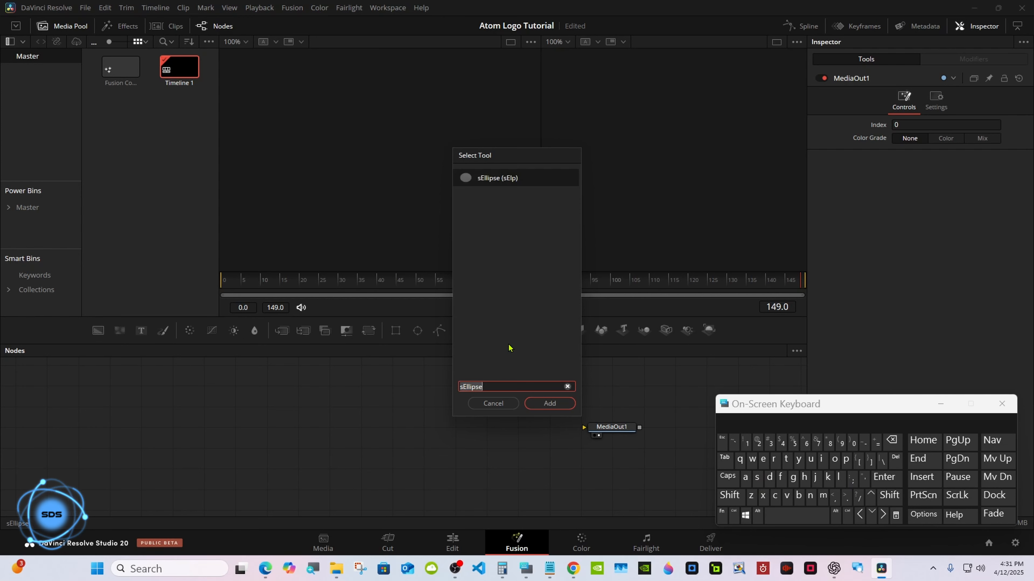
pyautogui.click(537, 405)
# Add an sRender node fed by sEllipse1
pyautogui.click(730, 495)
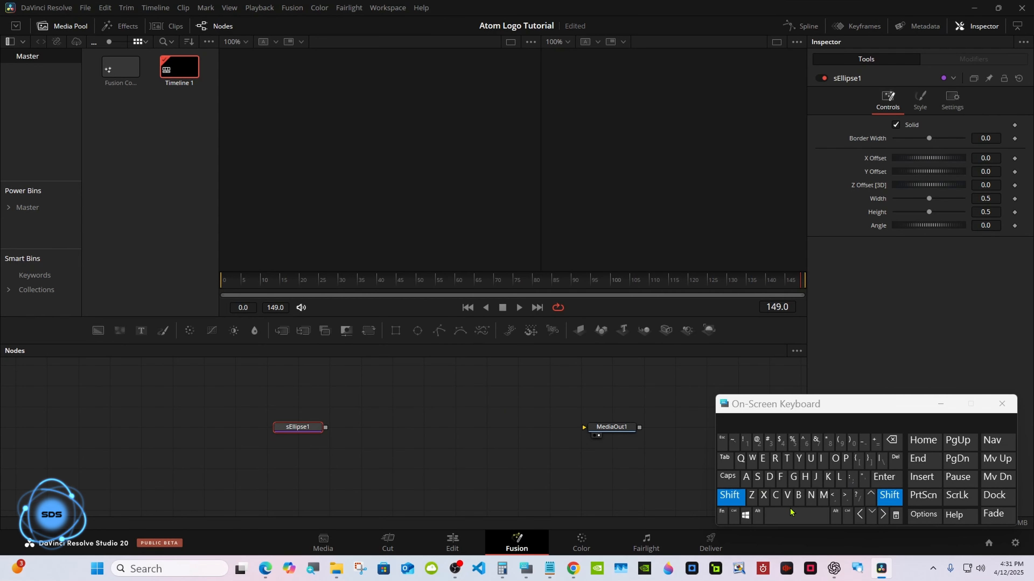
pyautogui.click(791, 513)
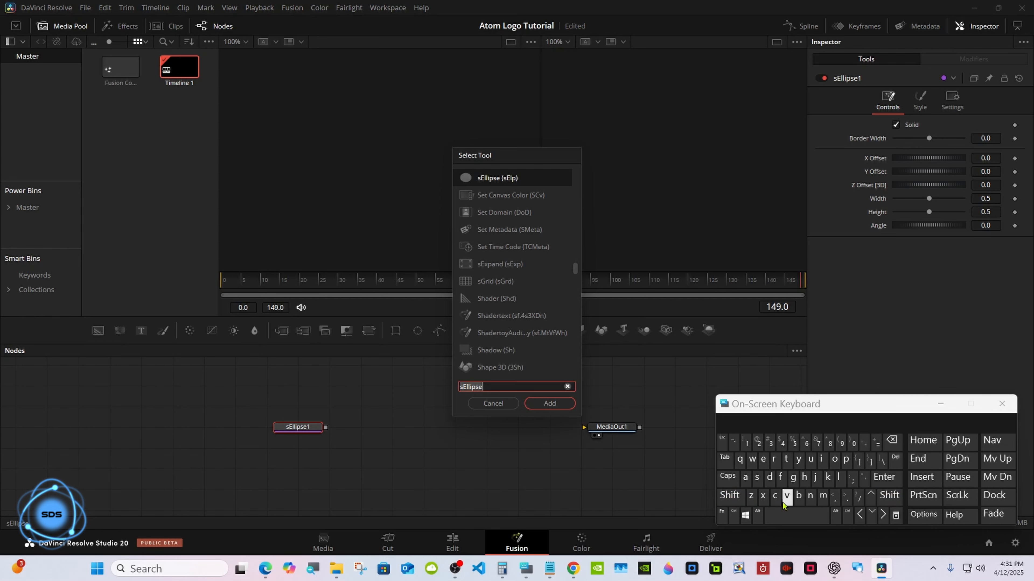
pyautogui.click(757, 477)
pyautogui.click(773, 460)
pyautogui.write('ender')
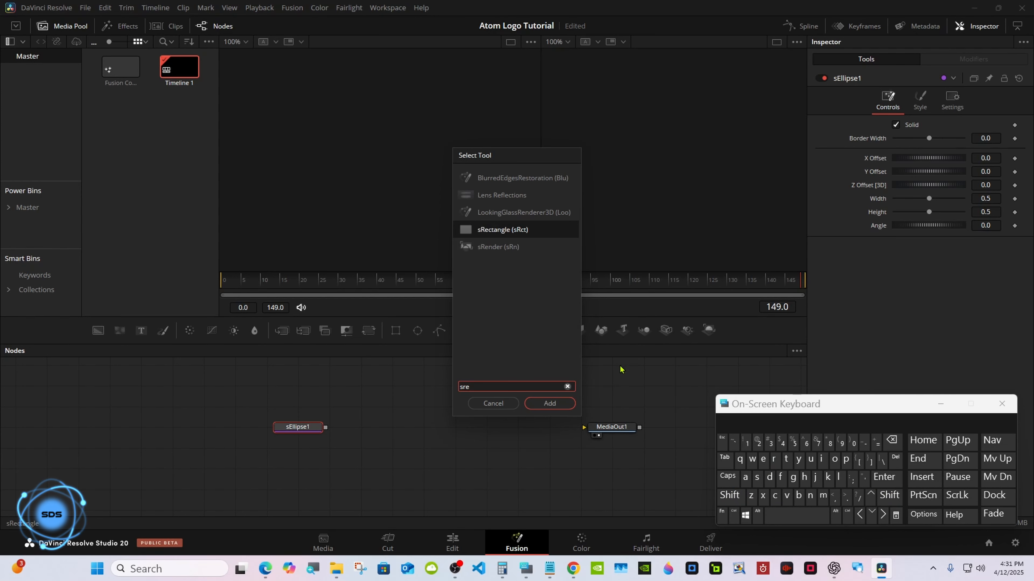
pyautogui.click(550, 403)
# Connect the sRender1 output to MediaOut1 and show the result in a single viewer
pyautogui.moveTo(361, 426); pyautogui.dragTo(598, 432)
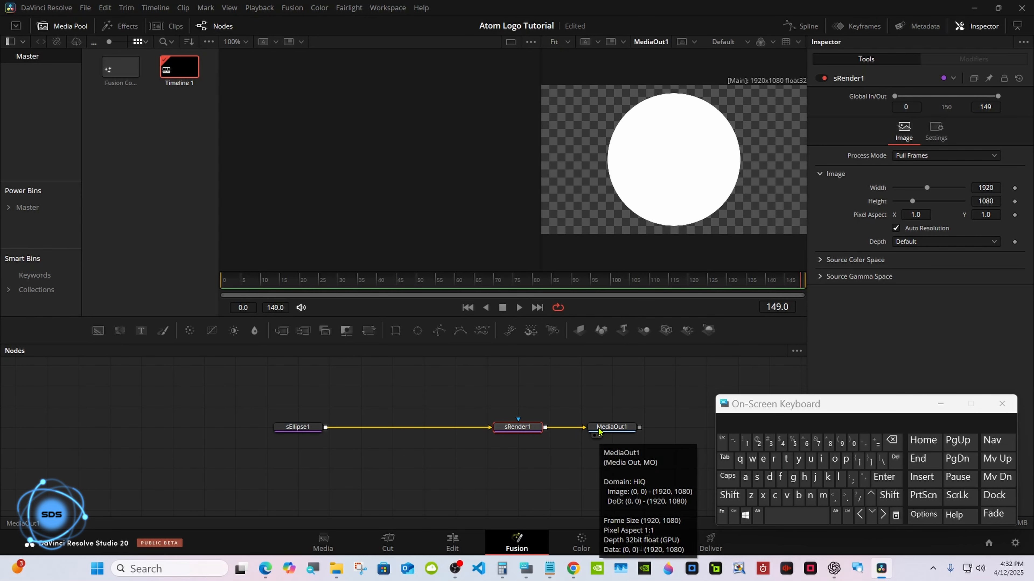
pyautogui.moveTo(541, 171); pyautogui.dragTo(443, 160)
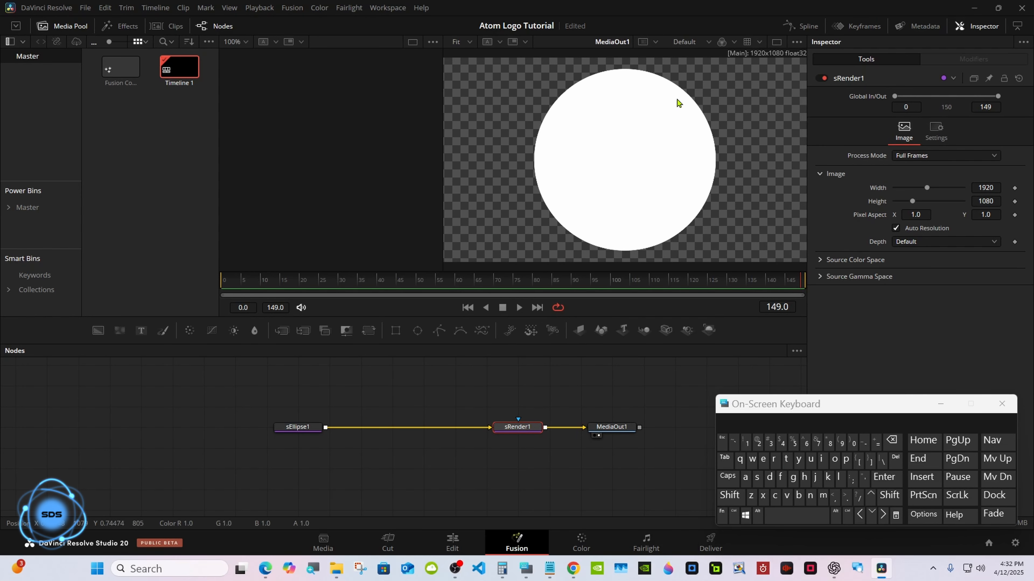
pyautogui.click(776, 43)
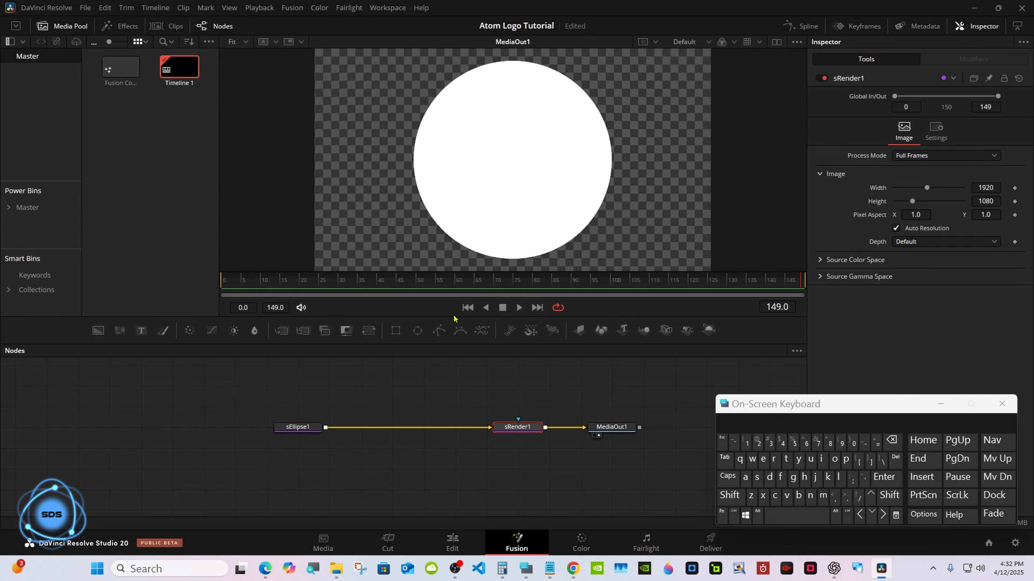
# Add an expression to sEllipse1's Width that links it to Height
pyautogui.click(312, 431)
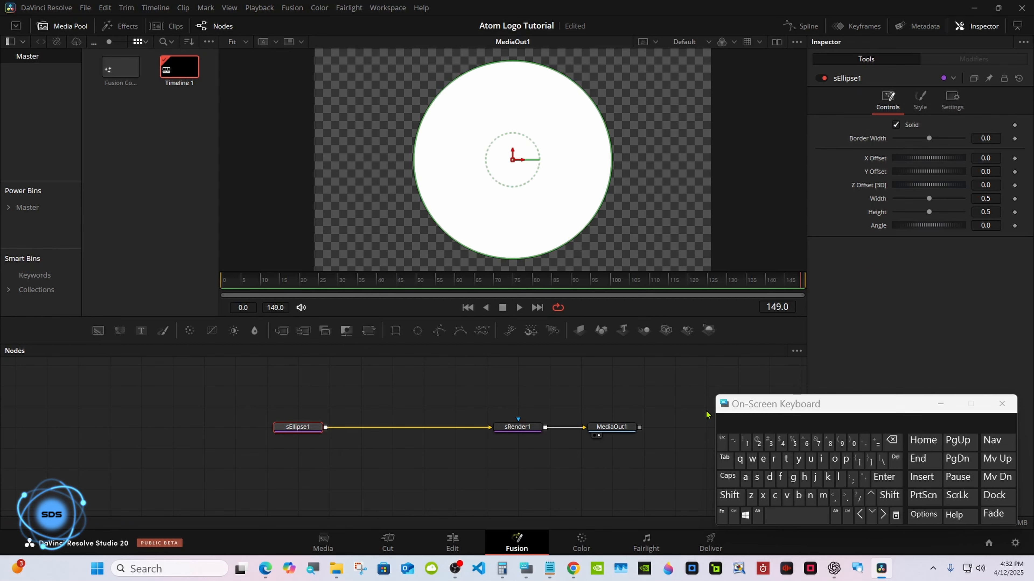
pyautogui.moveTo(861, 408); pyautogui.dragTo(674, 422)
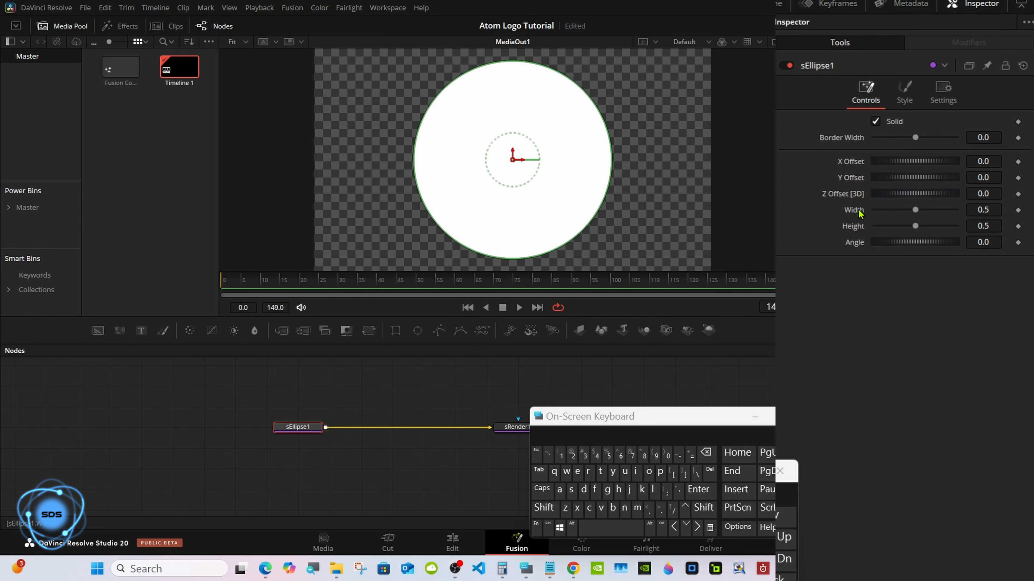
pyautogui.moveTo(915, 227); pyautogui.dragTo(915, 227)
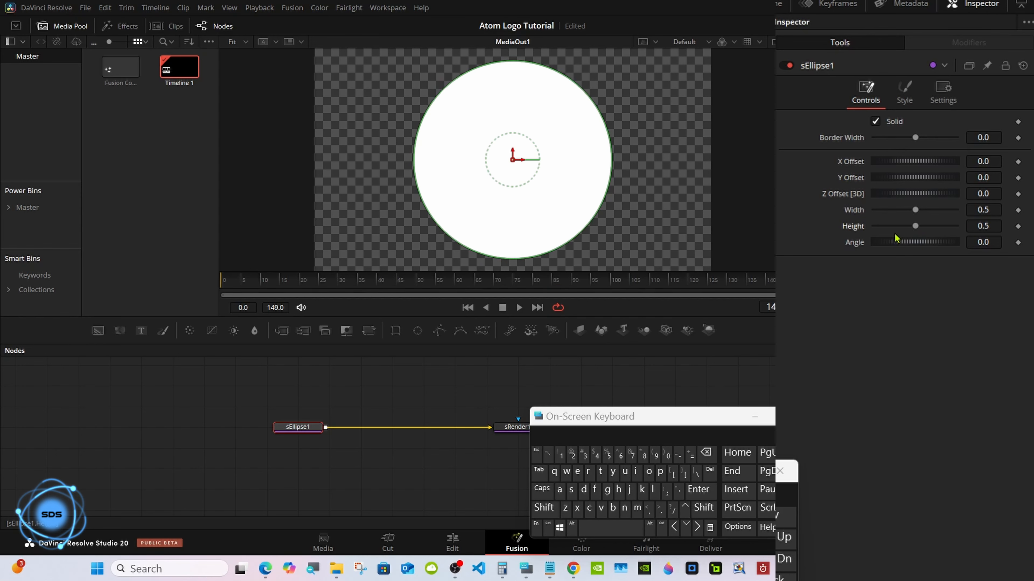
pyautogui.rightClick(858, 211)
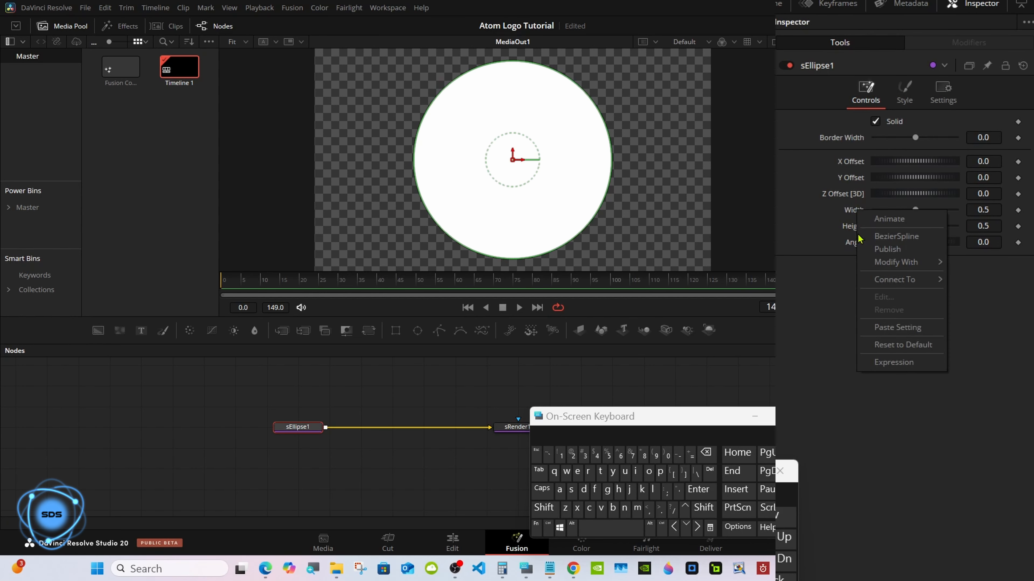
pyautogui.click(891, 363)
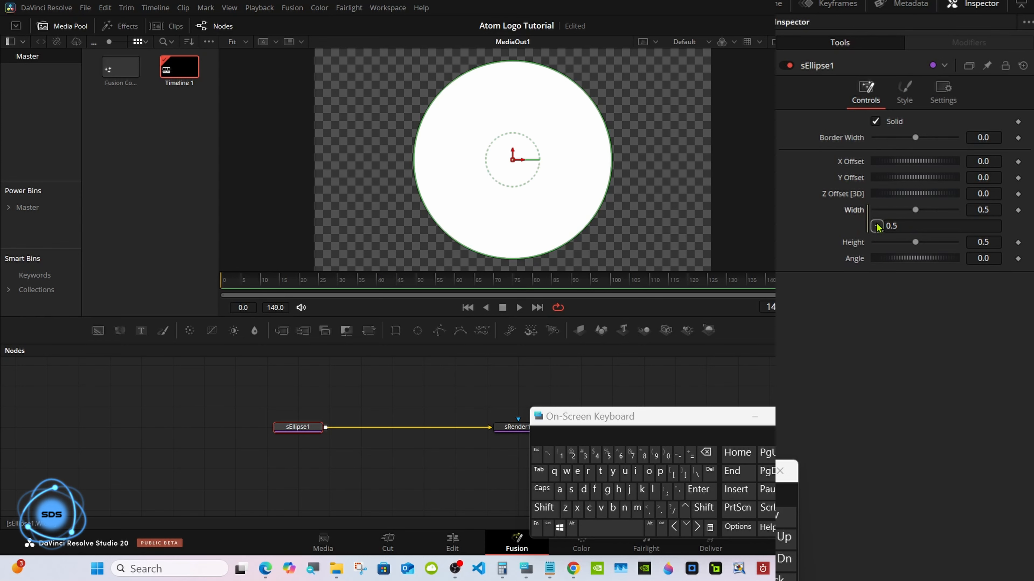
pyautogui.moveTo(877, 228); pyautogui.dragTo(903, 244)
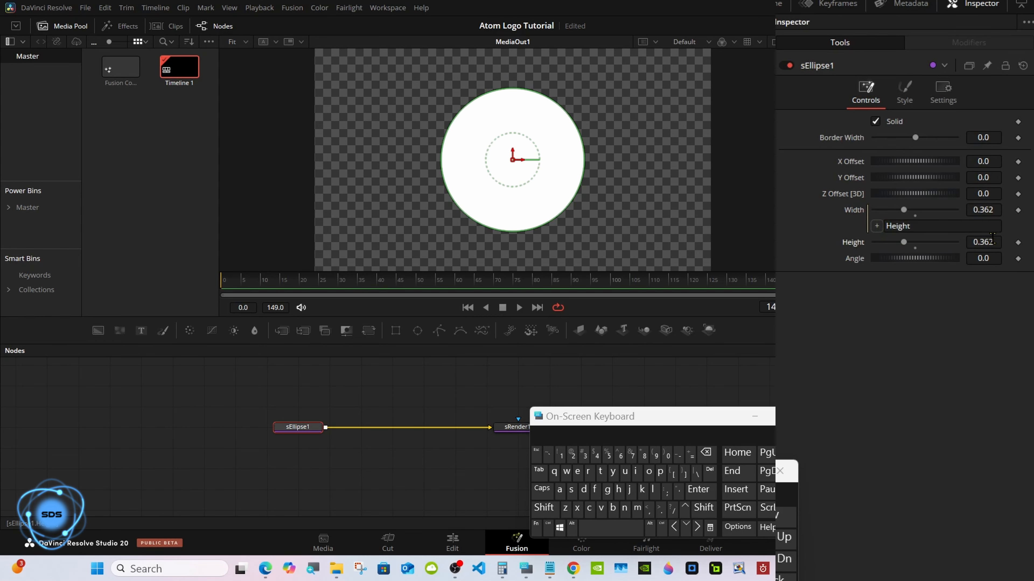
# Set the Height of sEllipse1 to 0.35
pyautogui.click(992, 242)
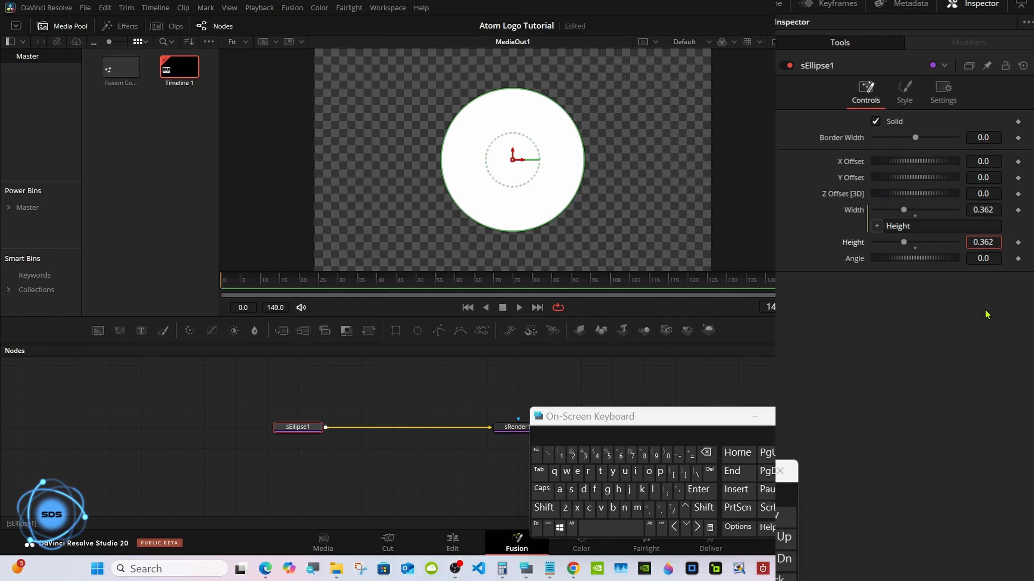
pyautogui.click(706, 453)
pyautogui.click(706, 453)
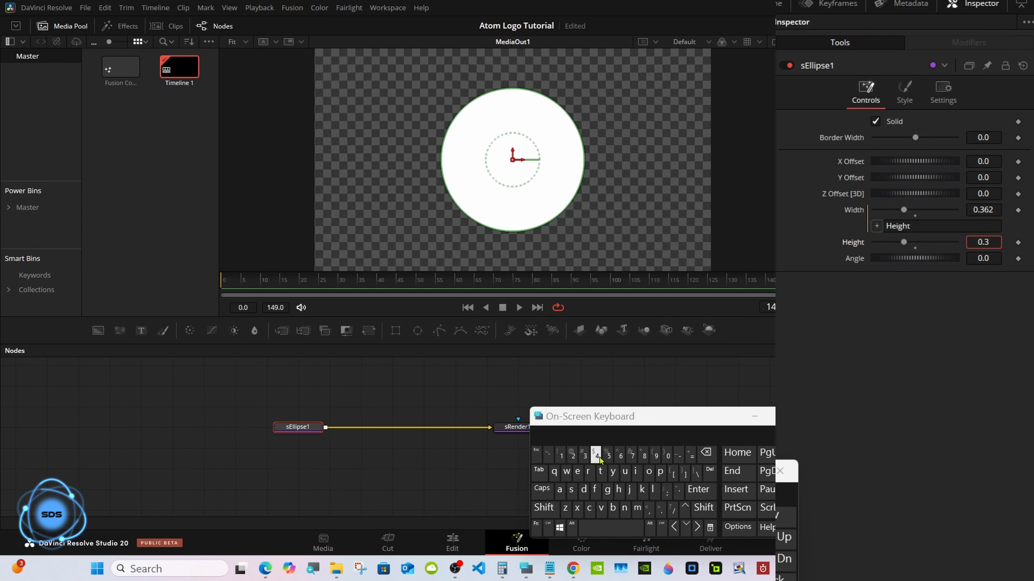
pyautogui.click(608, 455)
pyautogui.click(698, 489)
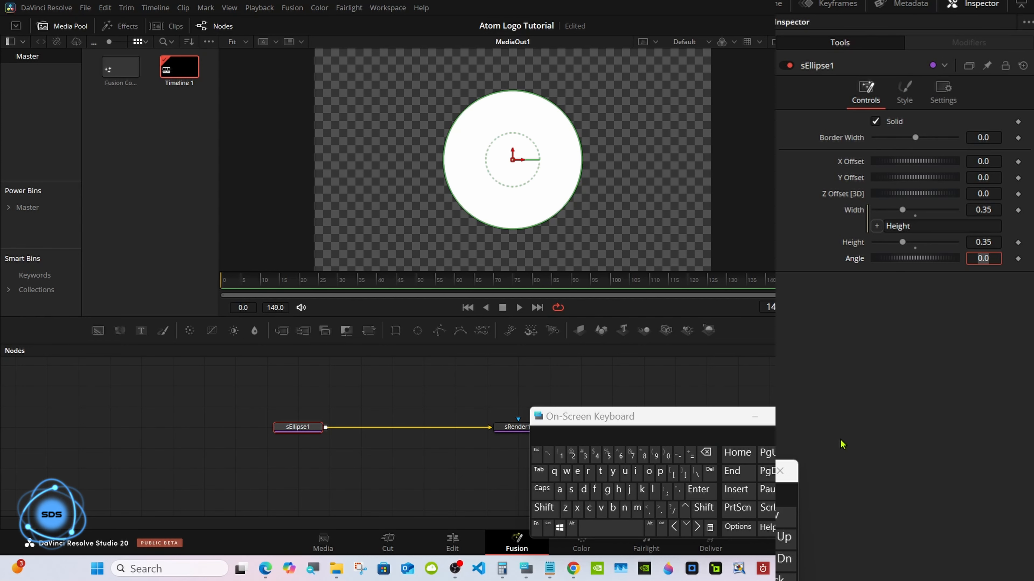
# Reduce sEllipse1 to a dot by disabling Solid and using a Border Width of 0.035 with a Length of 0.0
pyautogui.click(875, 122)
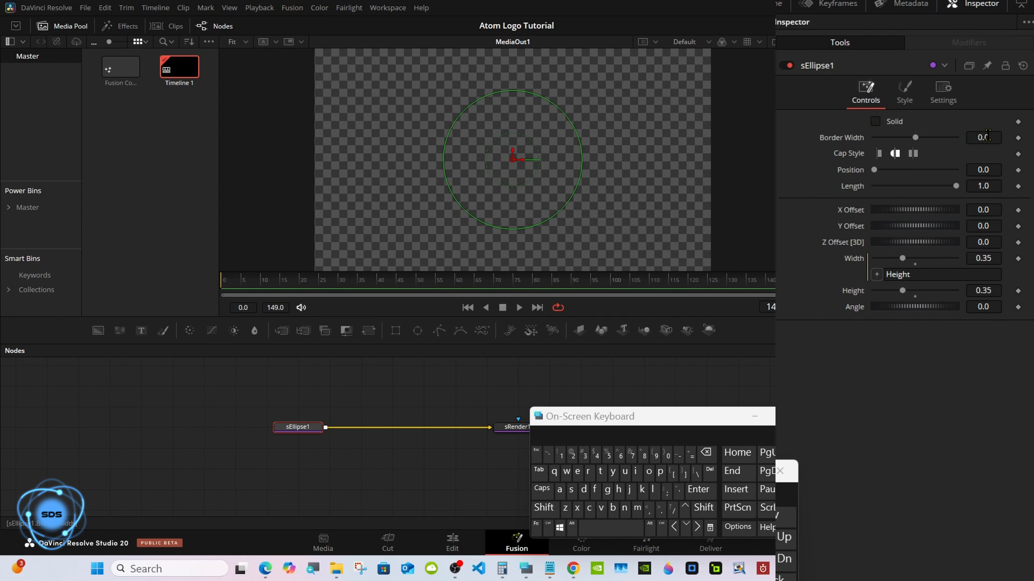
pyautogui.click(991, 137)
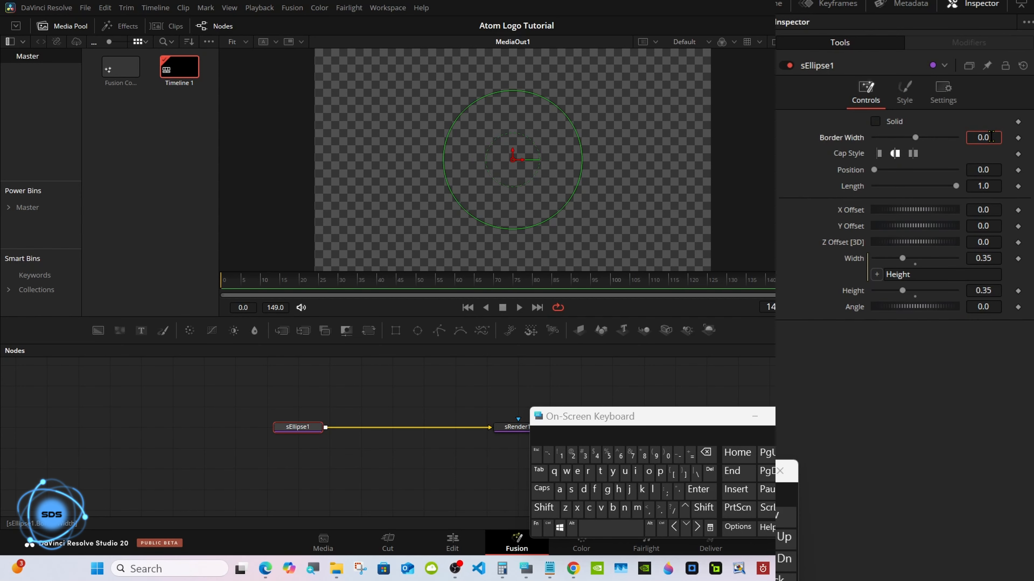
pyautogui.click(587, 457)
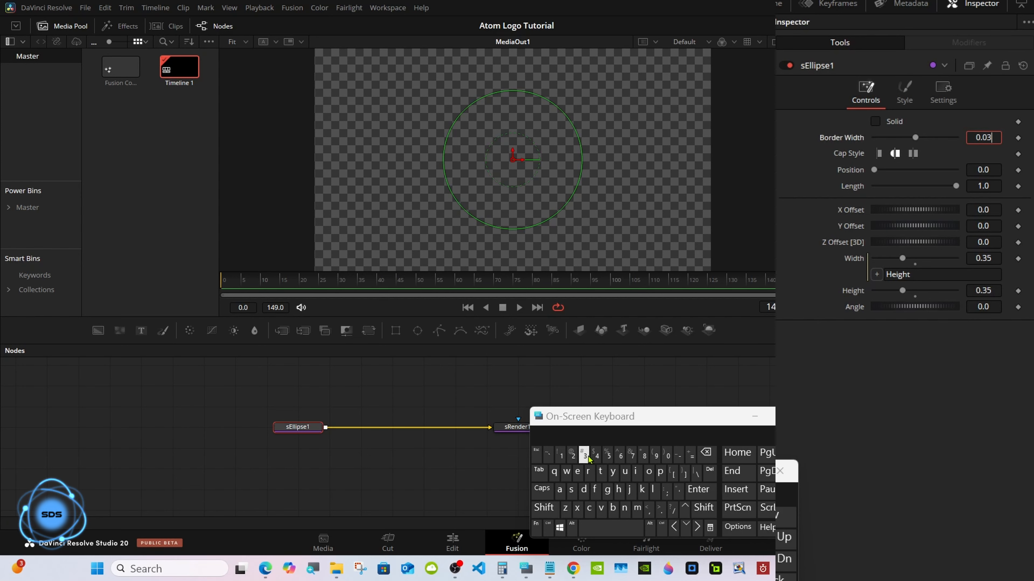
pyautogui.click(608, 456)
pyautogui.click(698, 490)
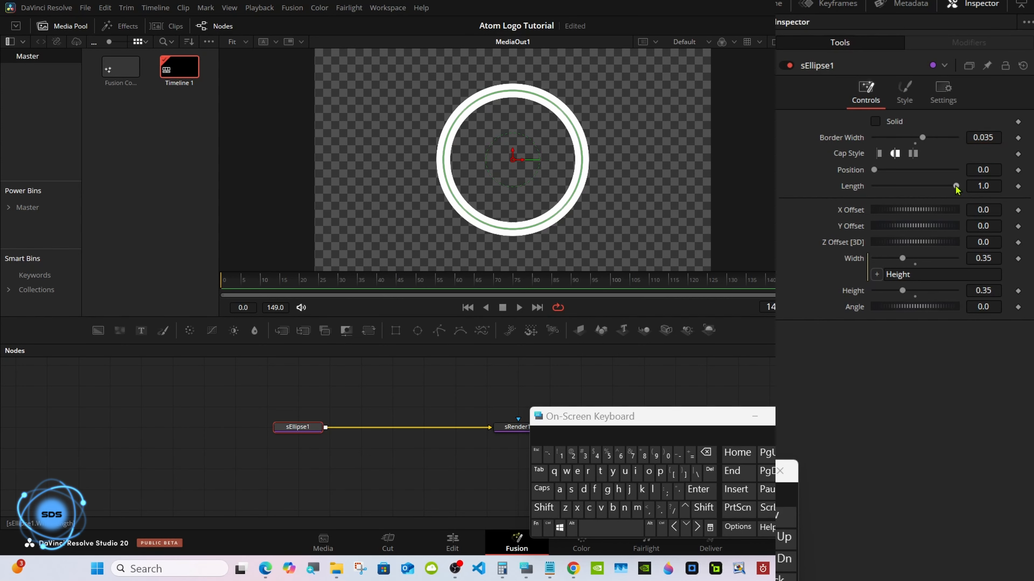
pyautogui.moveTo(956, 188); pyautogui.dragTo(853, 189)
# Copy sEllipse1 and paste three linked instances of it in a column below the original node
pyautogui.moveTo(622, 422); pyautogui.dragTo(758, 396)
pyautogui.rightClick(304, 429)
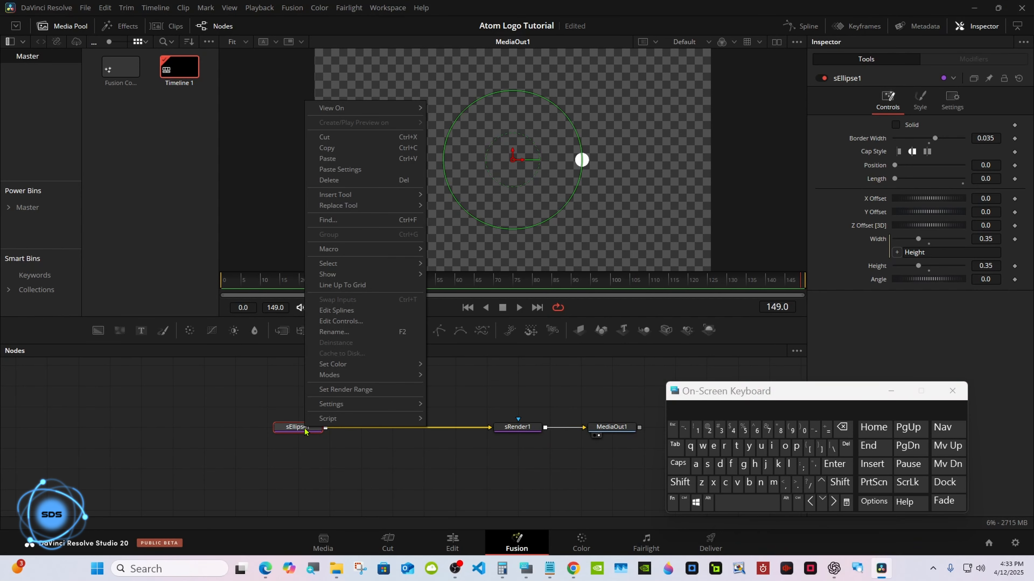
pyautogui.click(344, 150)
pyautogui.click(301, 468)
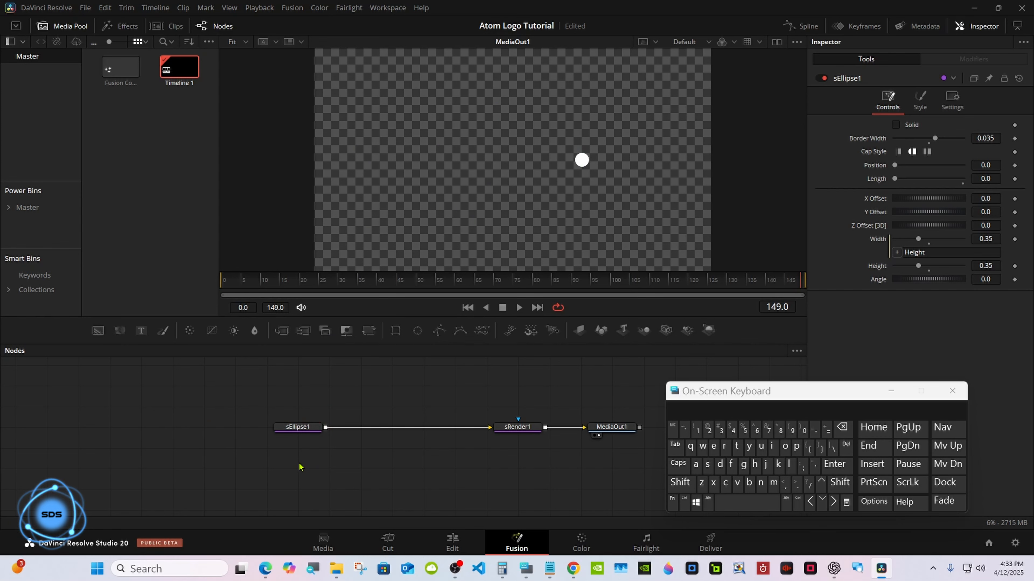
pyautogui.rightClick(300, 466)
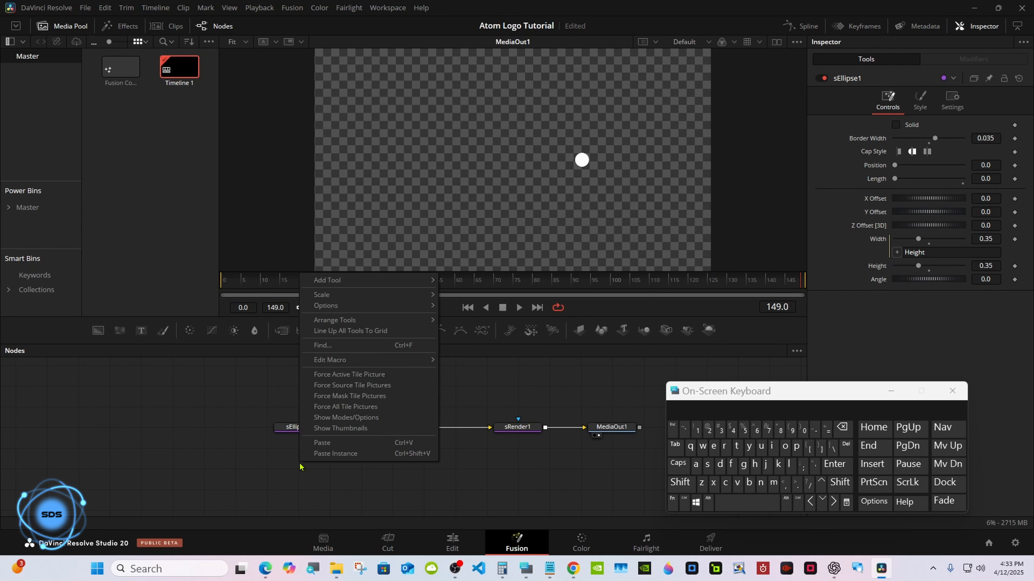
pyautogui.click(332, 453)
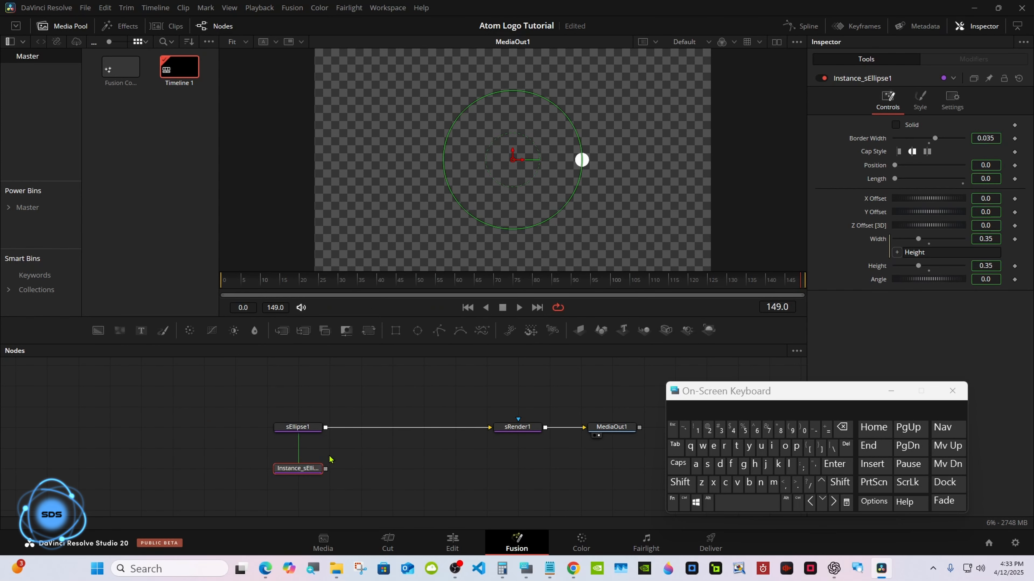
pyautogui.rightClick(300, 507)
pyautogui.click(332, 493)
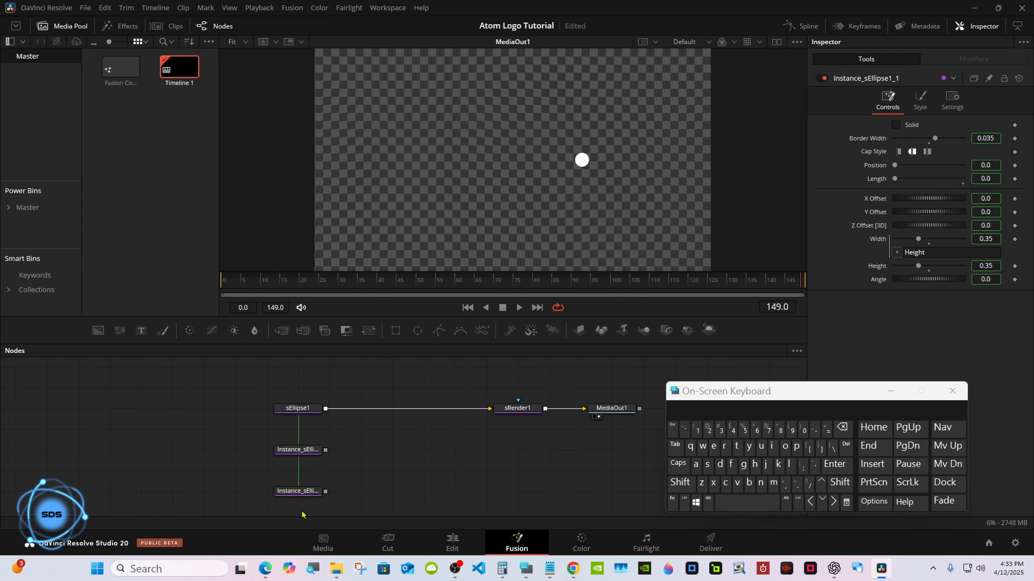
pyautogui.rightClick(301, 515)
pyautogui.click(333, 502)
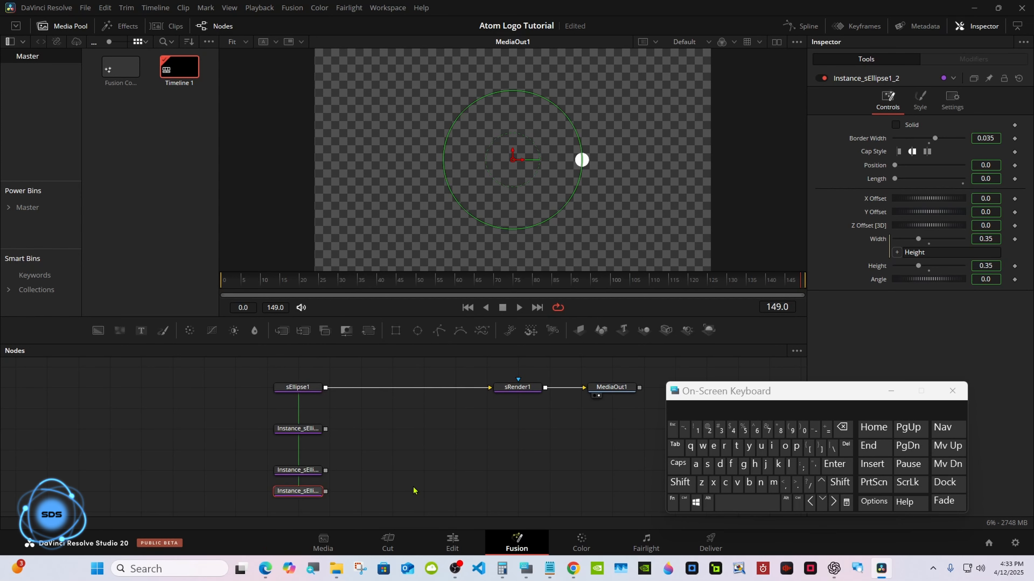
# Merge the first ellipse instance with sEllipse1 through an sMerge node ahead of sRender1, and deinstance its Border Width and Length
pyautogui.moveTo(325, 429); pyautogui.dragTo(385, 397)
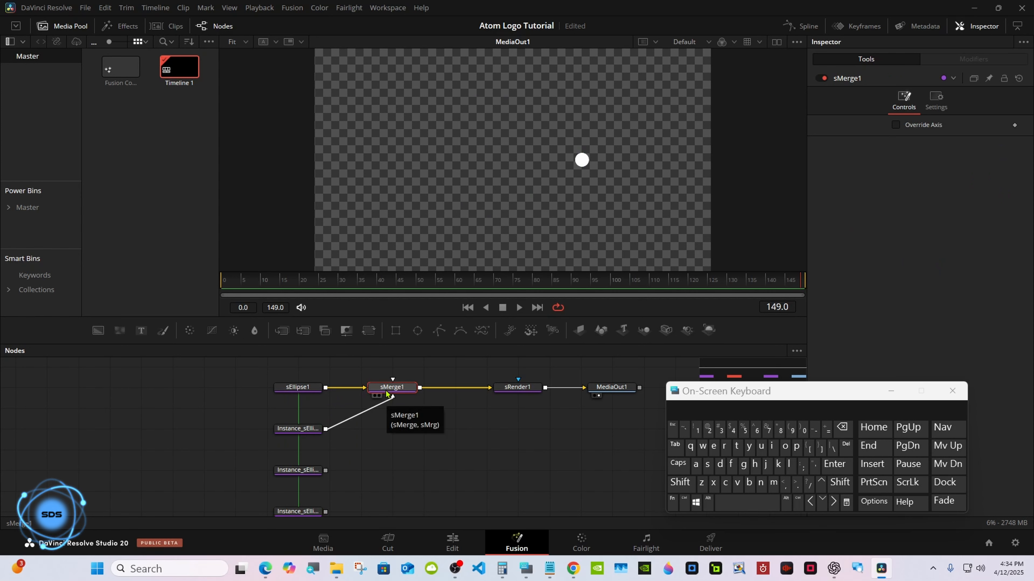
pyautogui.click(297, 431)
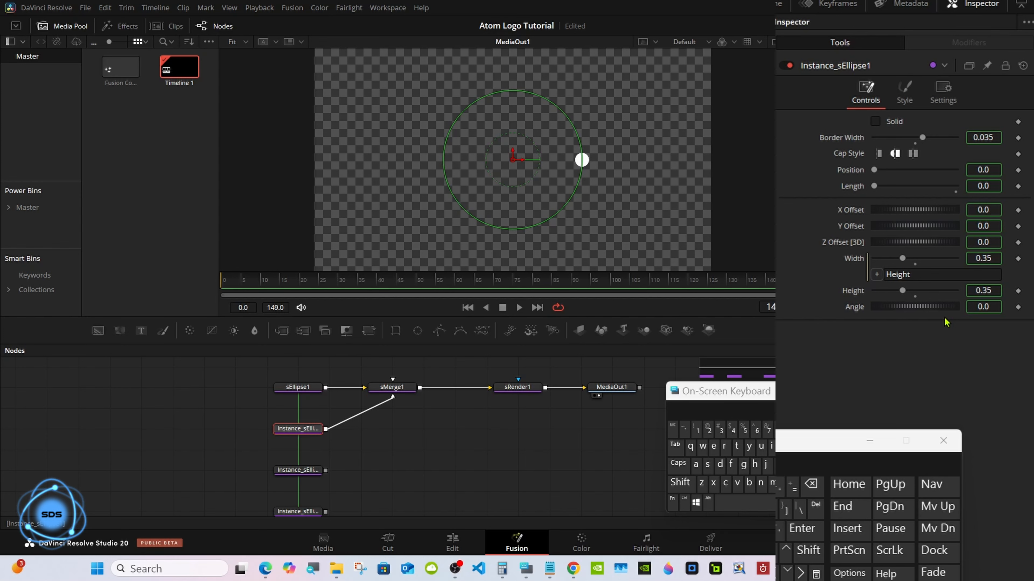
pyautogui.rightClick(835, 143)
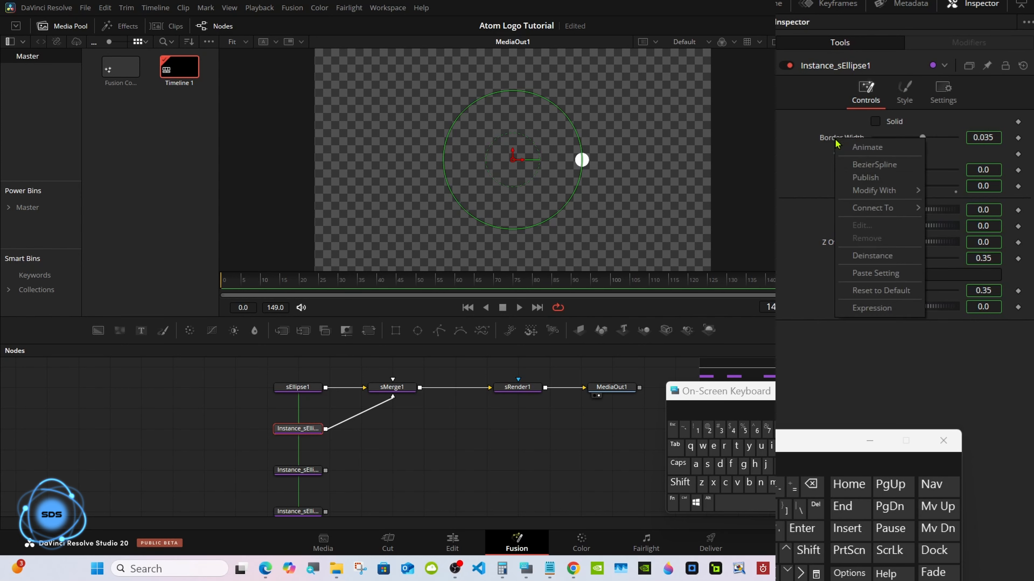
pyautogui.click(862, 263)
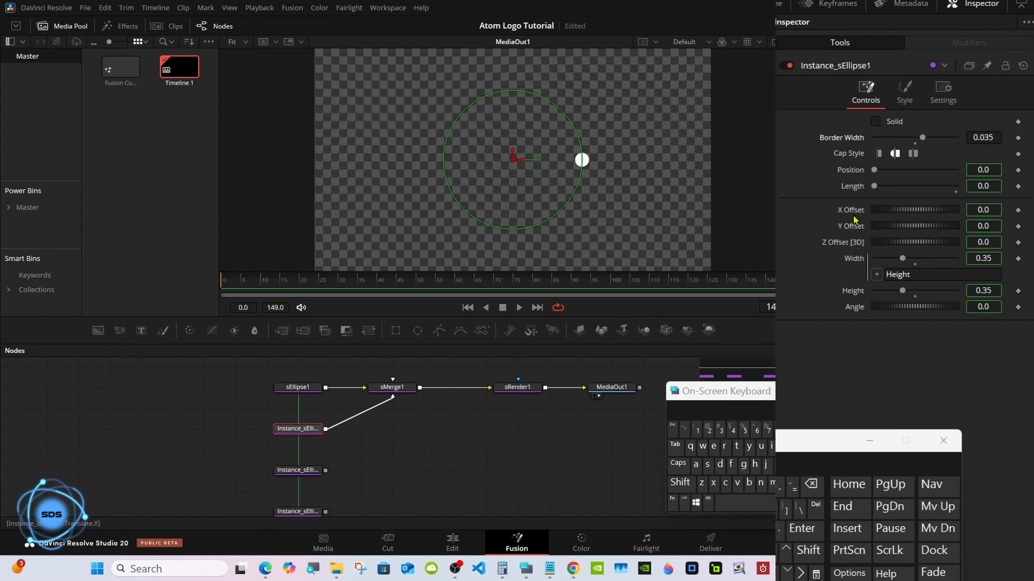
pyautogui.rightClick(854, 188)
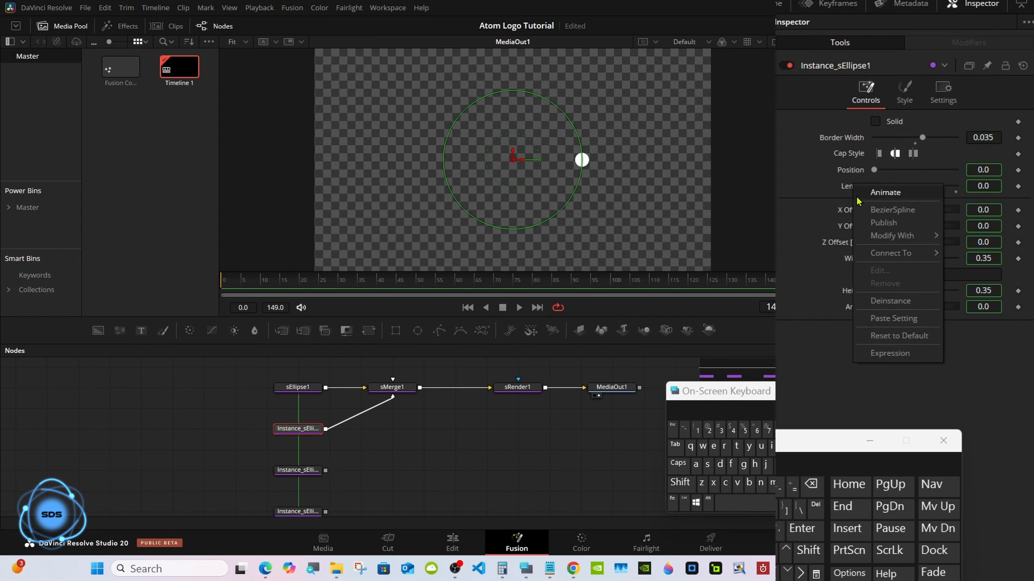
pyautogui.click(877, 307)
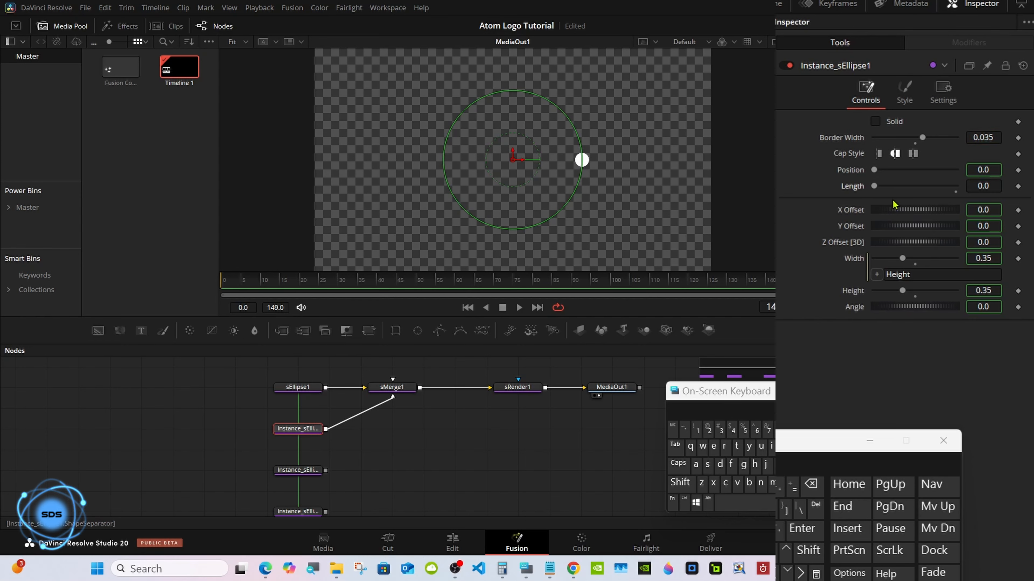
# Set the Length of Instance_sEllipse1 to 1/3
pyautogui.click(992, 185)
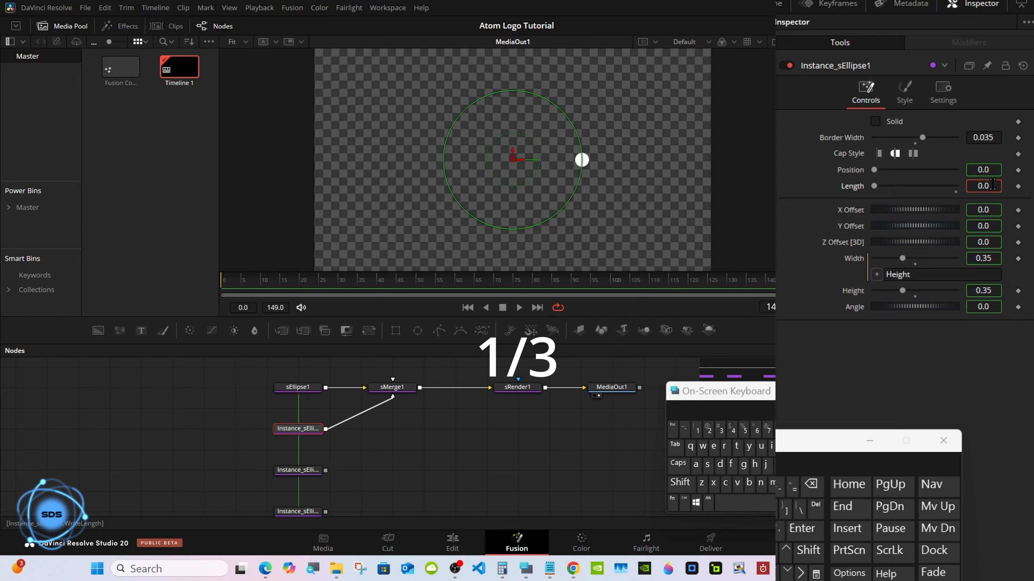
pyautogui.click(811, 484)
pyautogui.click(811, 484)
pyautogui.click(810, 484)
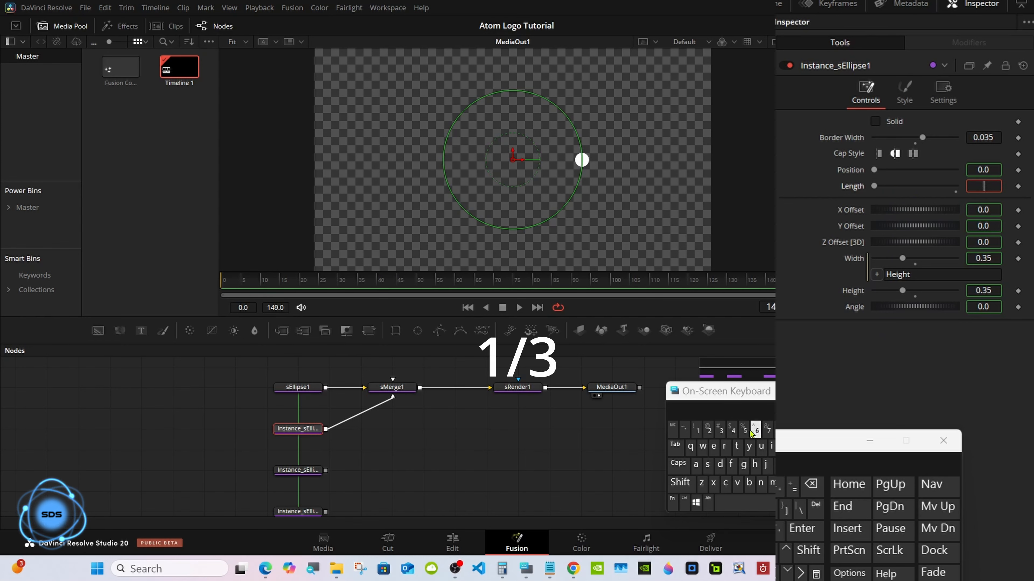
pyautogui.click(696, 429)
pyautogui.click(778, 552)
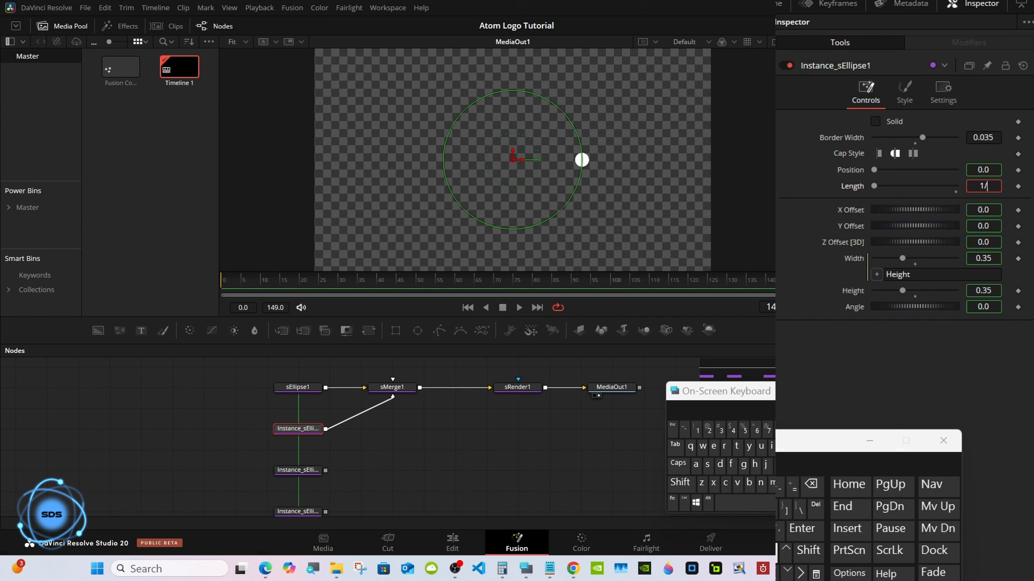
pyautogui.click(720, 430)
pyautogui.click(802, 528)
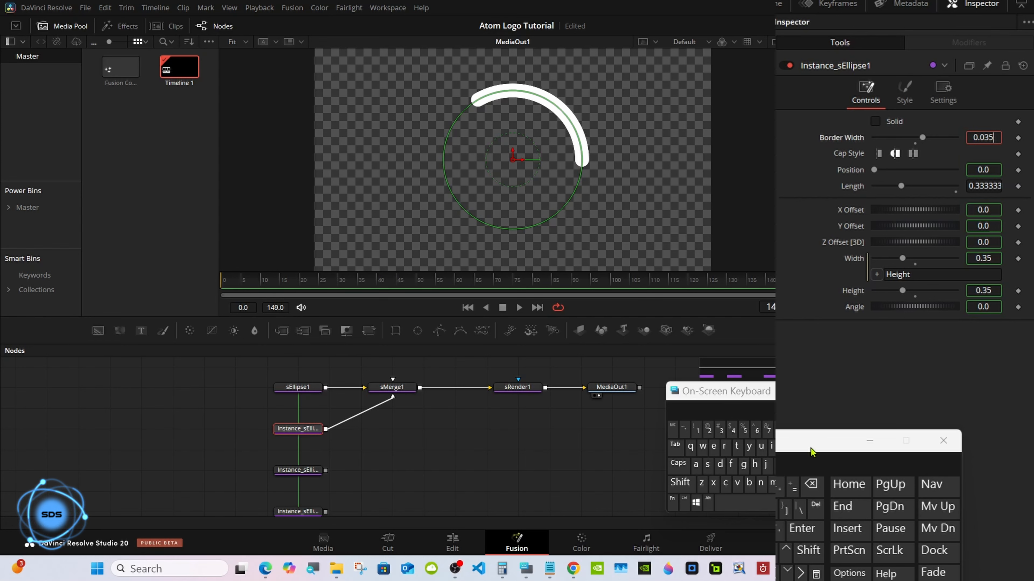
# Set the Border Width of Instance_sEllipse1 to 0.015
pyautogui.click(811, 484)
pyautogui.click(811, 484)
pyautogui.click(697, 429)
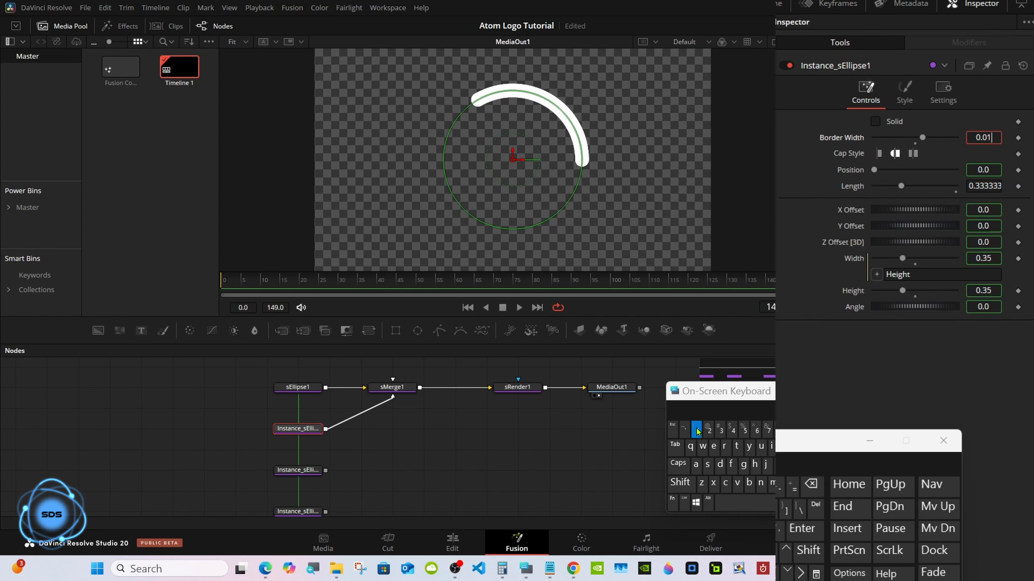
pyautogui.click(744, 429)
pyautogui.click(801, 528)
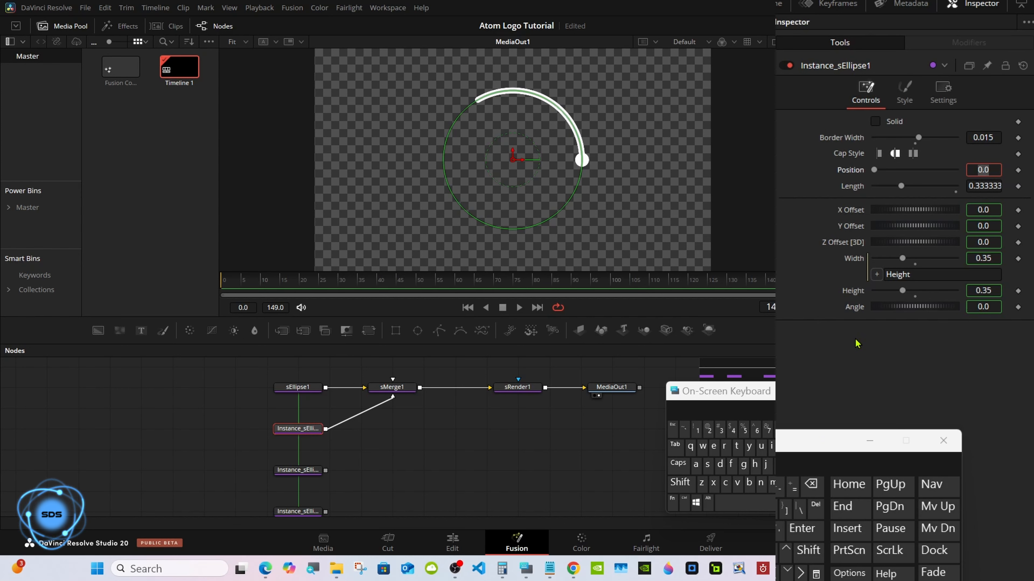
# Deinstance the Opacity of Instance_sEllipse1 and set it to 0.75
pyautogui.click(905, 90)
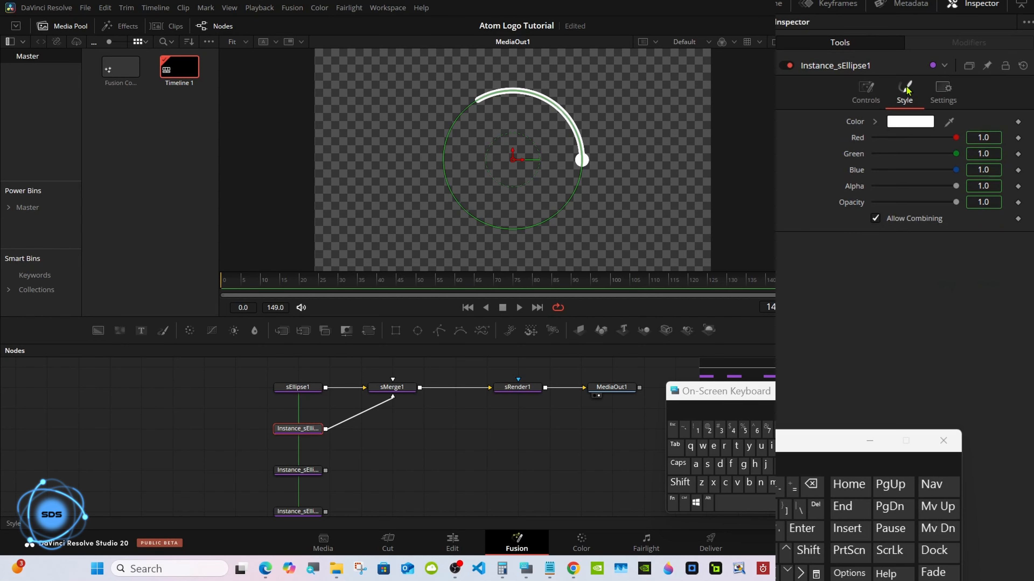
pyautogui.rightClick(858, 205)
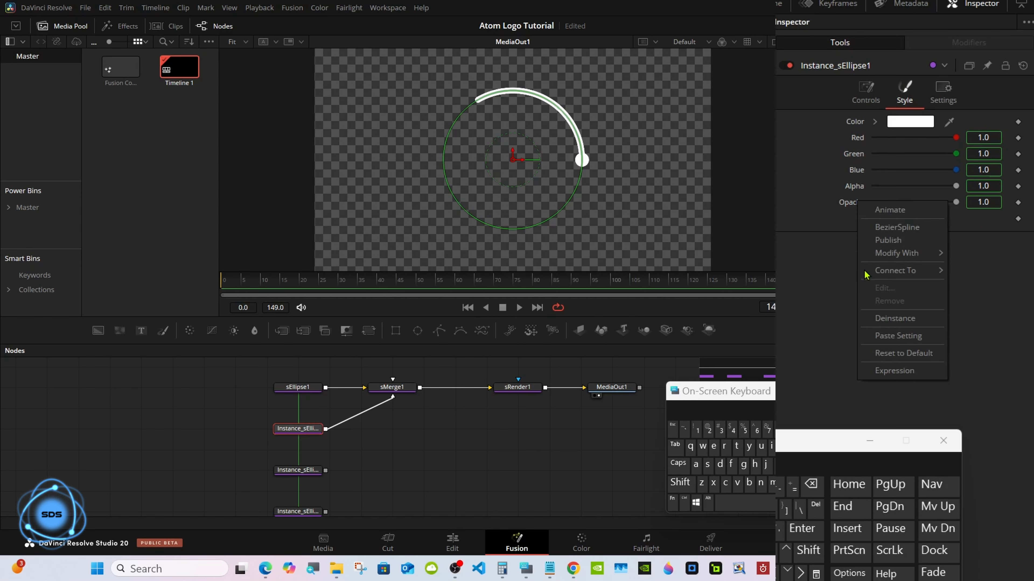
pyautogui.click(894, 319)
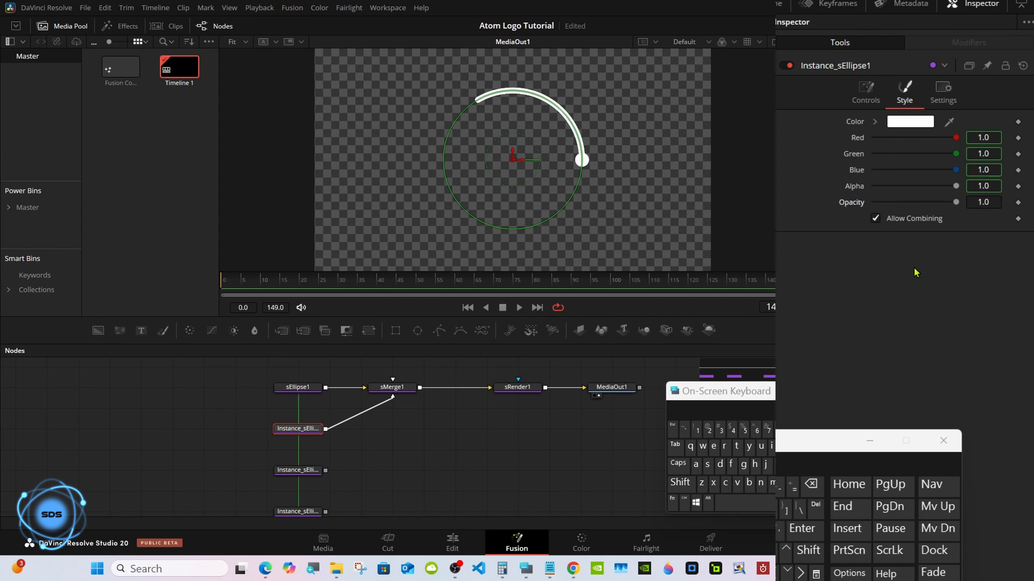
pyautogui.moveTo(956, 203); pyautogui.dragTo(941, 206)
pyautogui.click(991, 202)
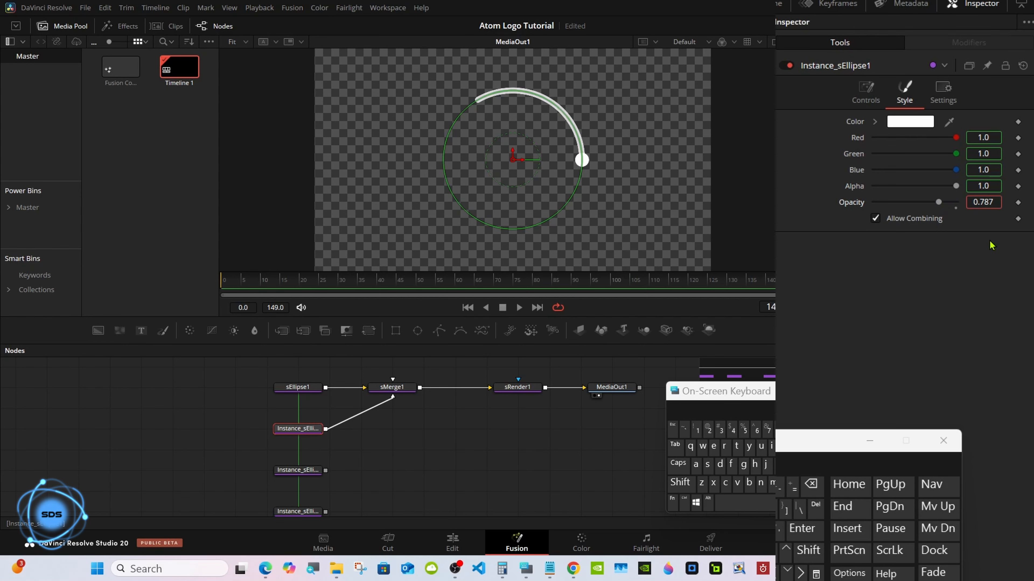
pyautogui.click(811, 483)
pyautogui.click(811, 483)
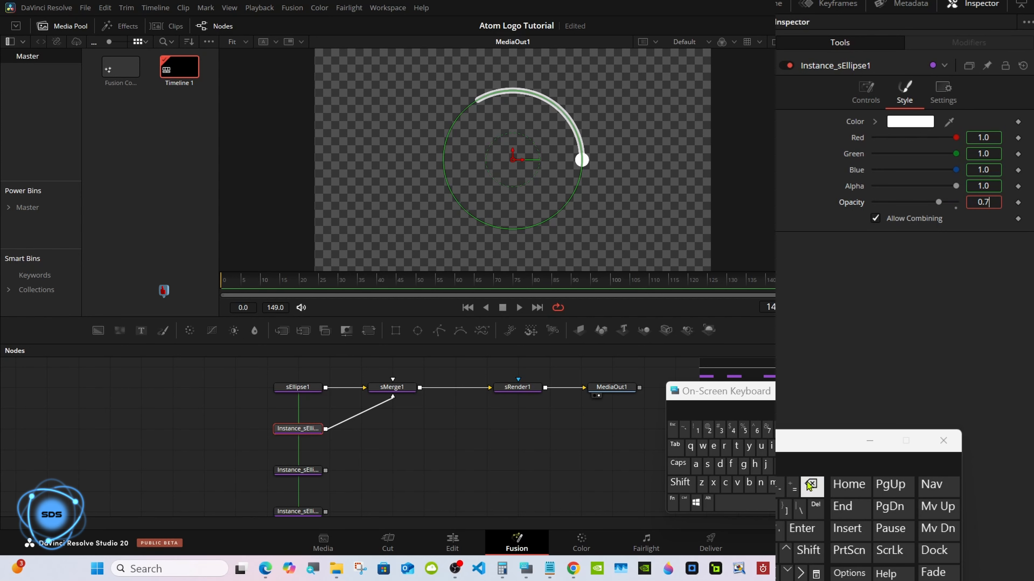
pyautogui.click(742, 431)
pyautogui.click(799, 528)
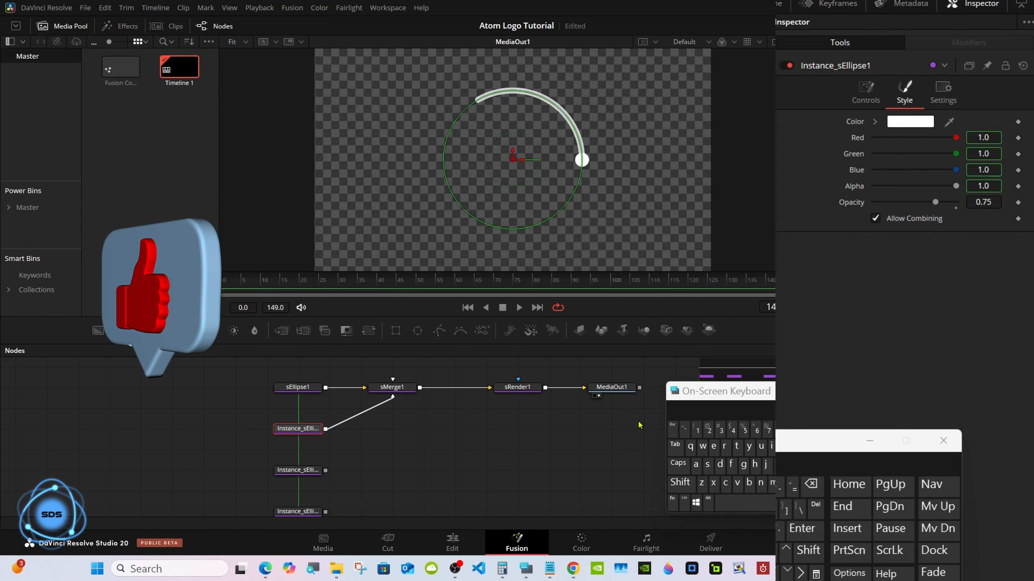
# Connect the second ellipse instance to sMerge1 and deinstance its Border Width and Length
pyautogui.moveTo(325, 470); pyautogui.dragTo(394, 390)
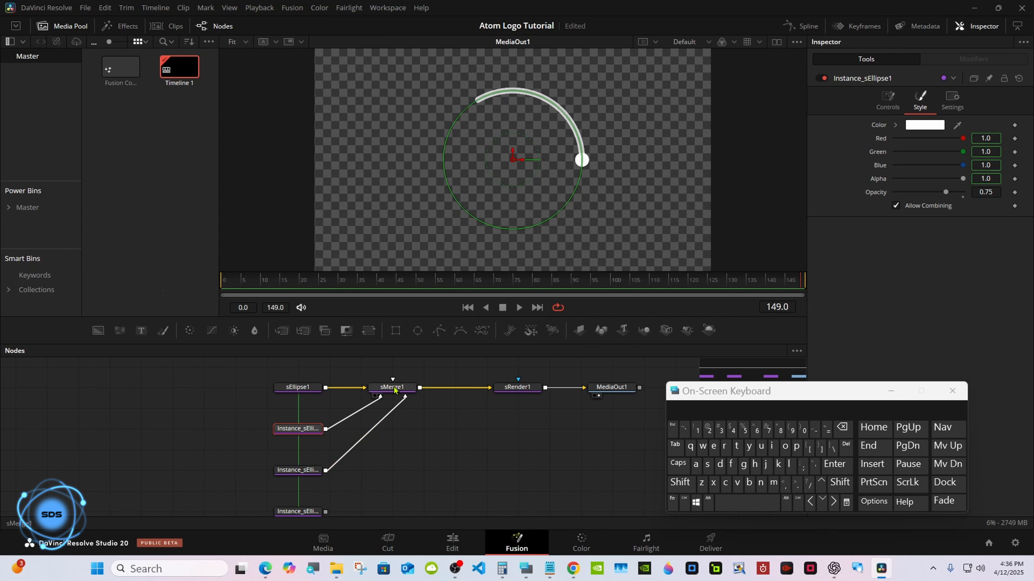
pyautogui.click(298, 471)
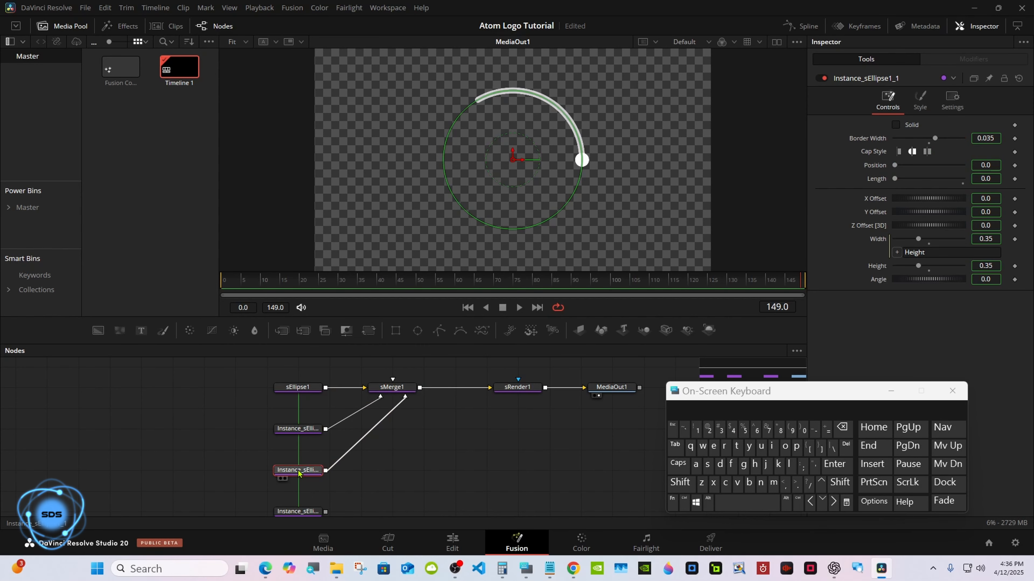
pyautogui.moveTo(767, 393); pyautogui.dragTo(630, 408)
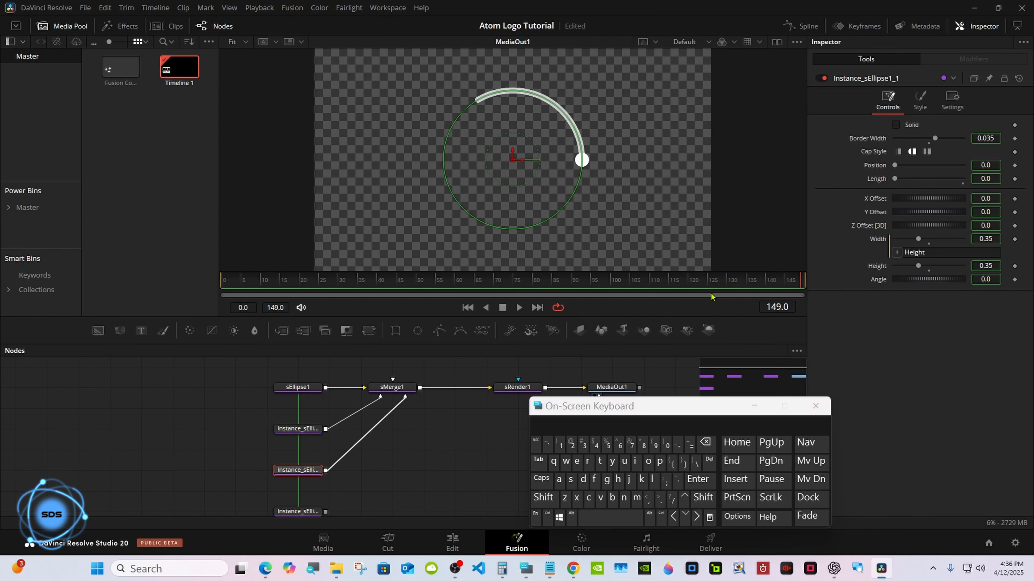
pyautogui.rightClick(856, 140)
pyautogui.click(888, 254)
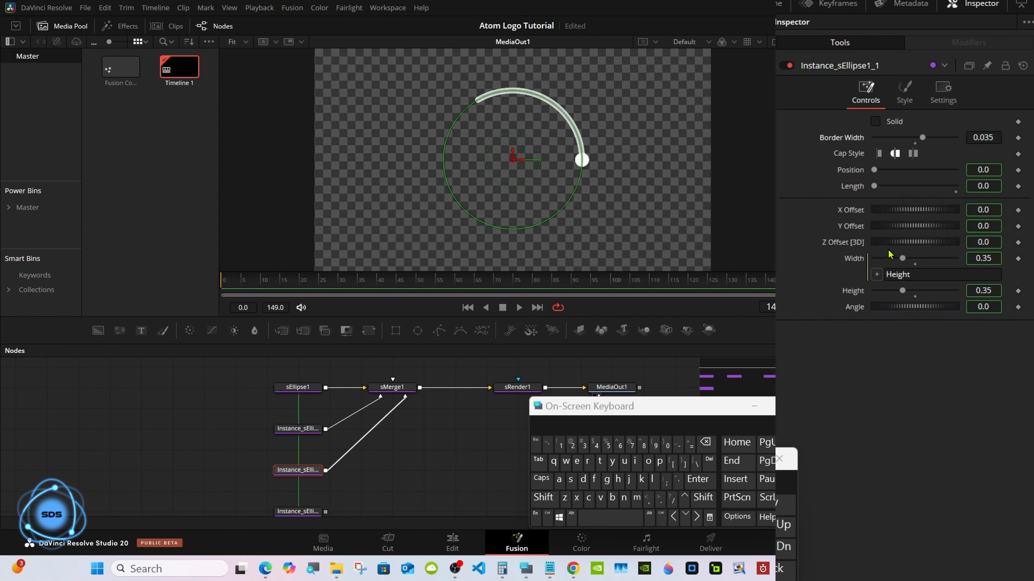
pyautogui.rightClick(860, 190)
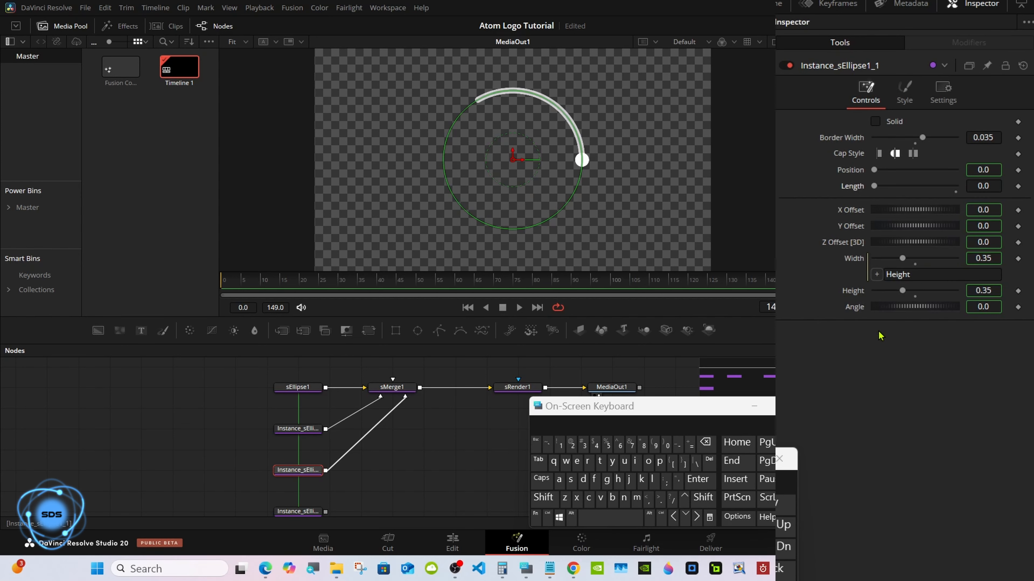
pyautogui.click(881, 304)
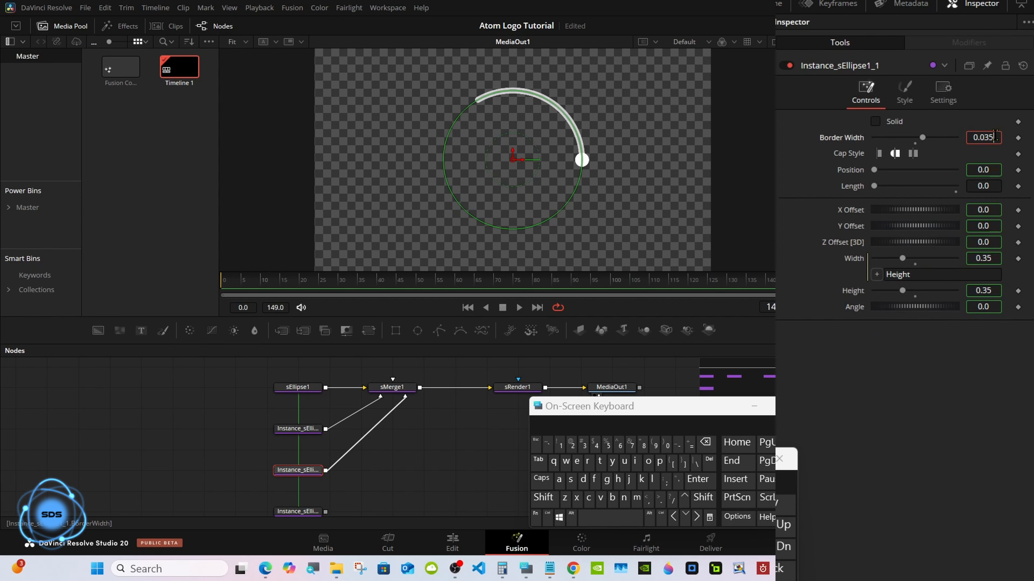
# Set the Length of Instance_sEllipse1_1 to 0.66
pyautogui.moveTo(874, 186); pyautogui.dragTo(915, 186)
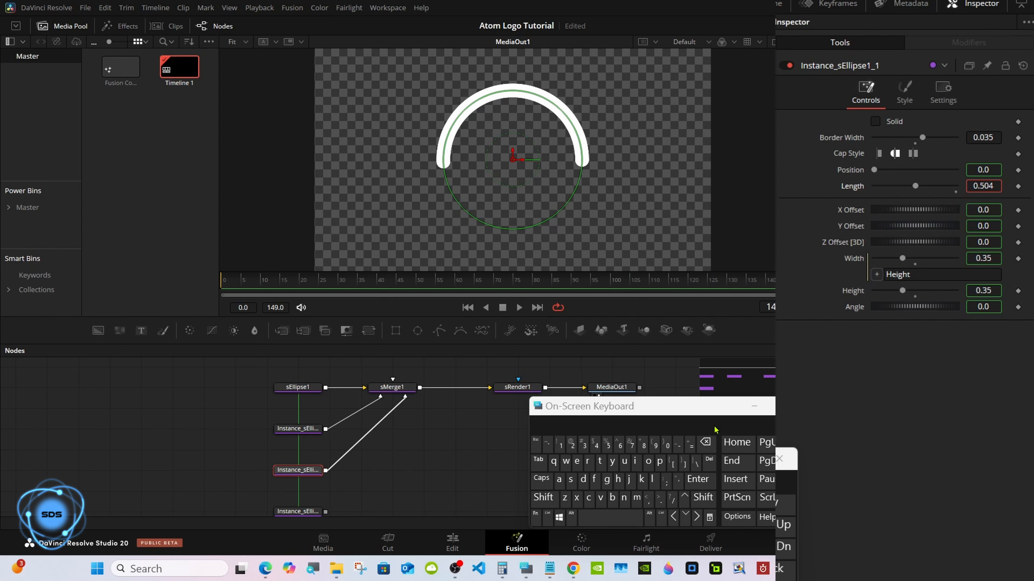
pyautogui.click(707, 445)
pyautogui.click(706, 445)
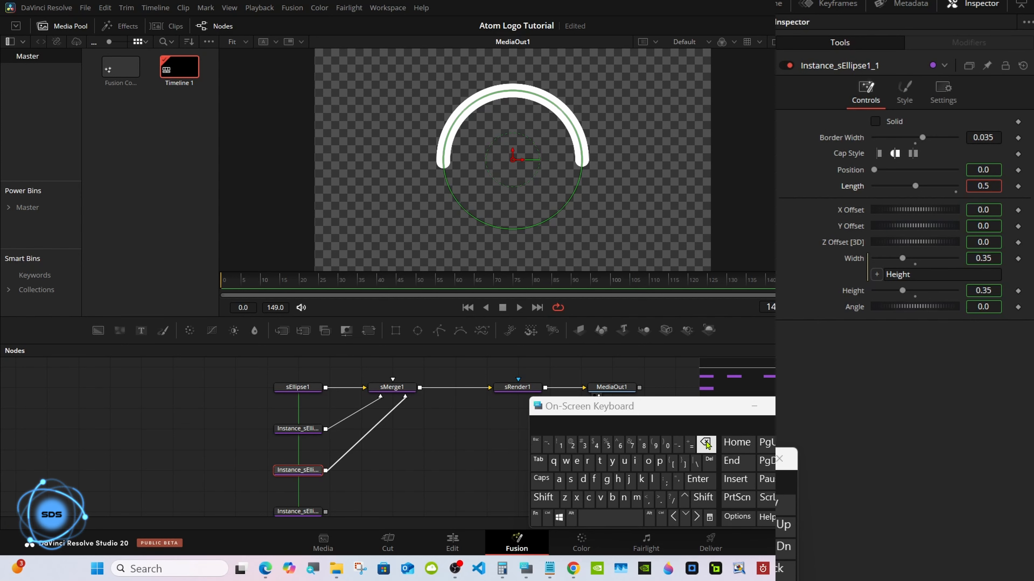
pyautogui.click(707, 445)
pyautogui.click(619, 445)
pyautogui.click(620, 444)
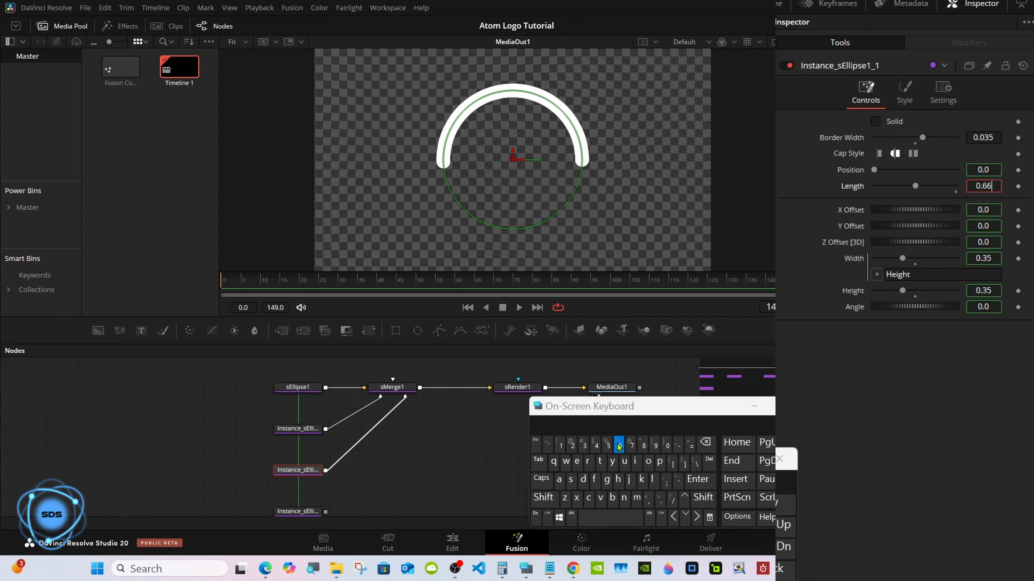
pyautogui.click(697, 482)
# Set the Border Width of Instance_sEllipse1_1 to 0.01
pyautogui.click(998, 136)
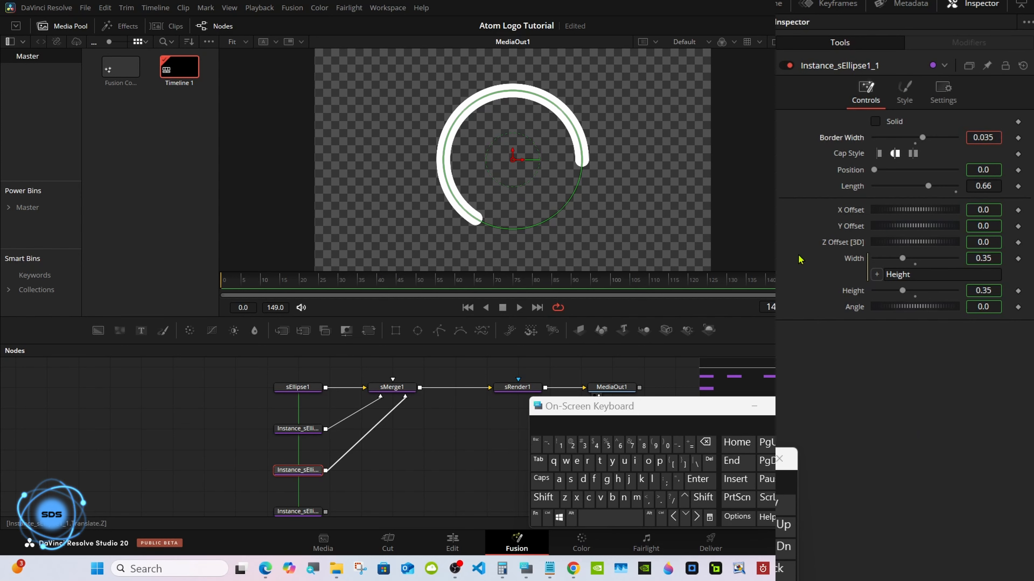
pyautogui.click(706, 443)
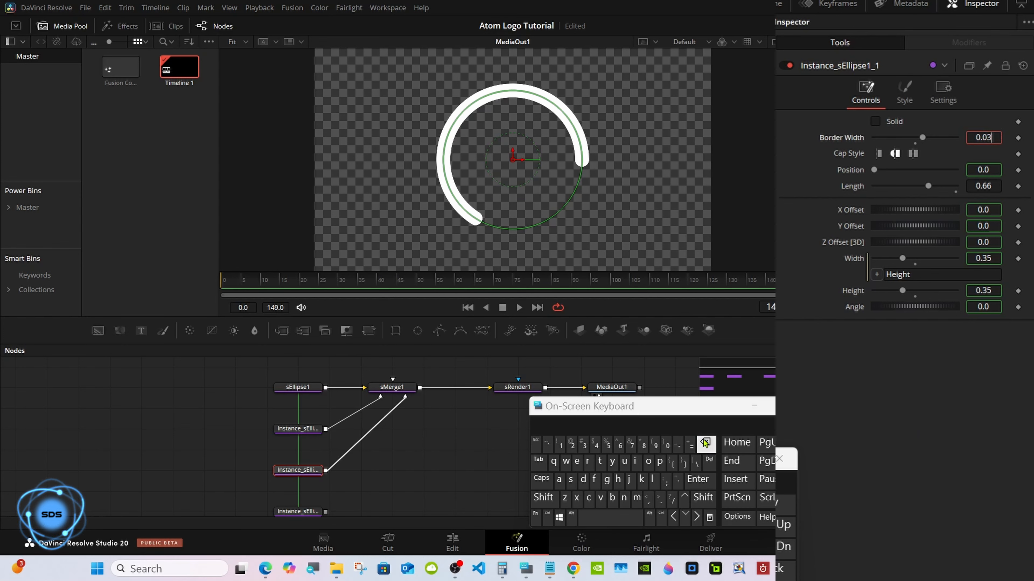
pyautogui.click(705, 443)
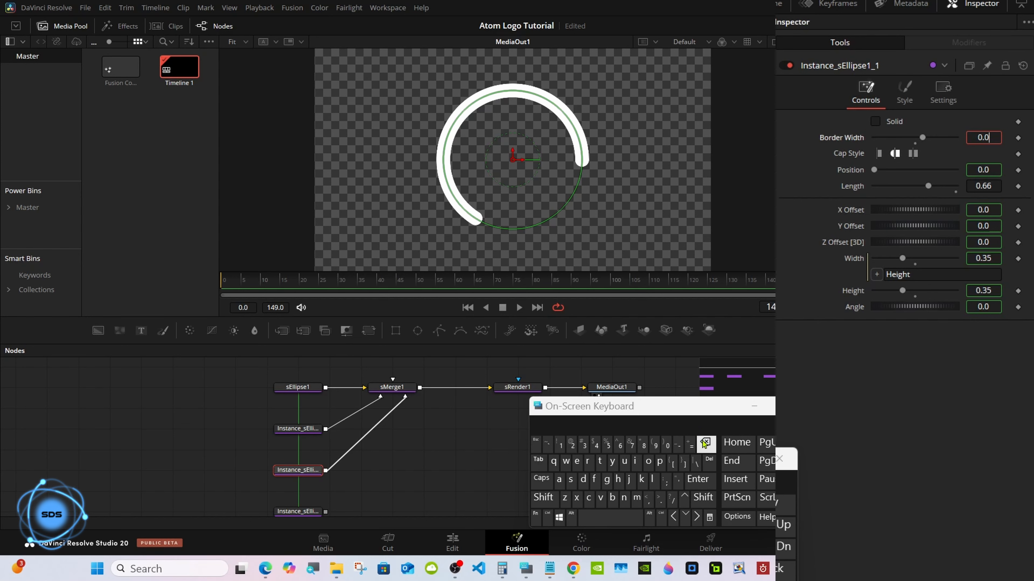
pyautogui.click(560, 447)
pyautogui.click(697, 479)
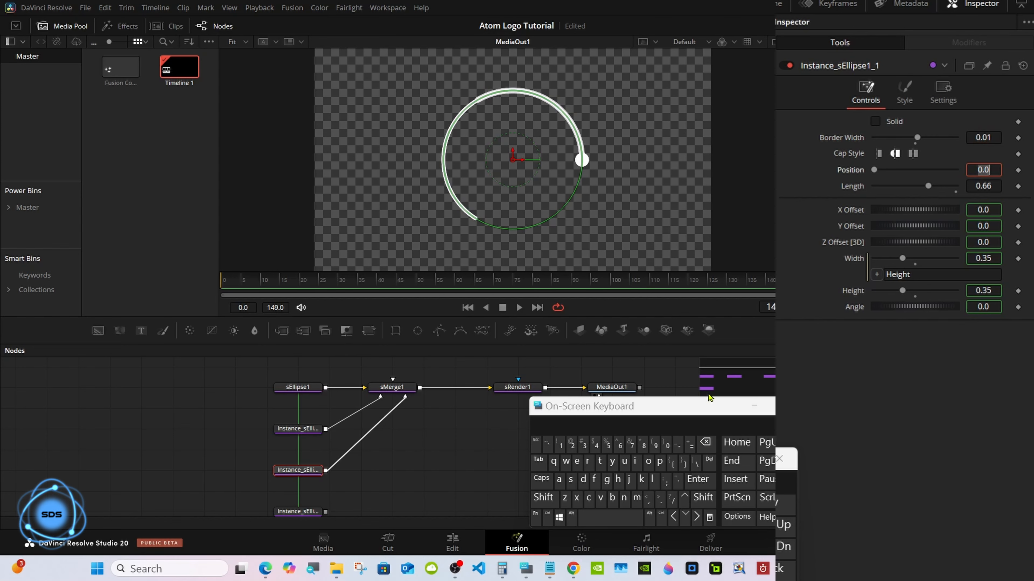
pyautogui.click(846, 360)
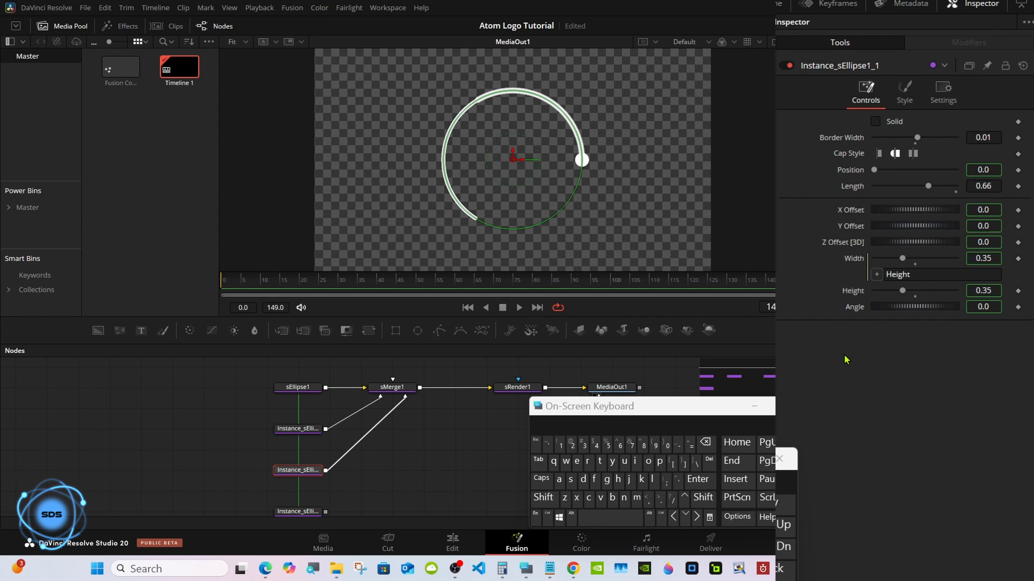
# Deinstance the Opacity of Instance_sEllipse1_1 and set it to 0.5
pyautogui.click(907, 102)
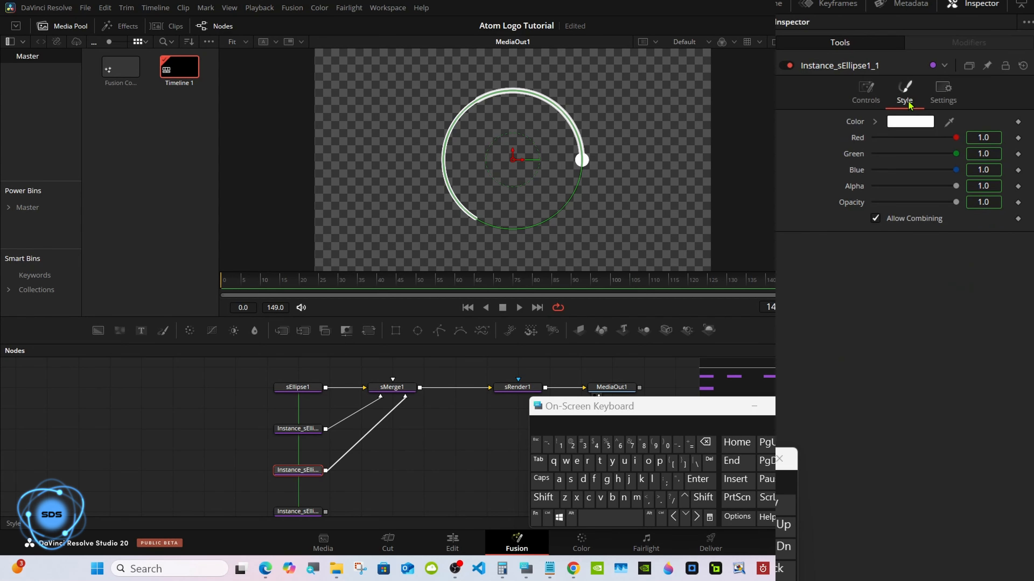
pyautogui.rightClick(856, 204)
pyautogui.click(893, 319)
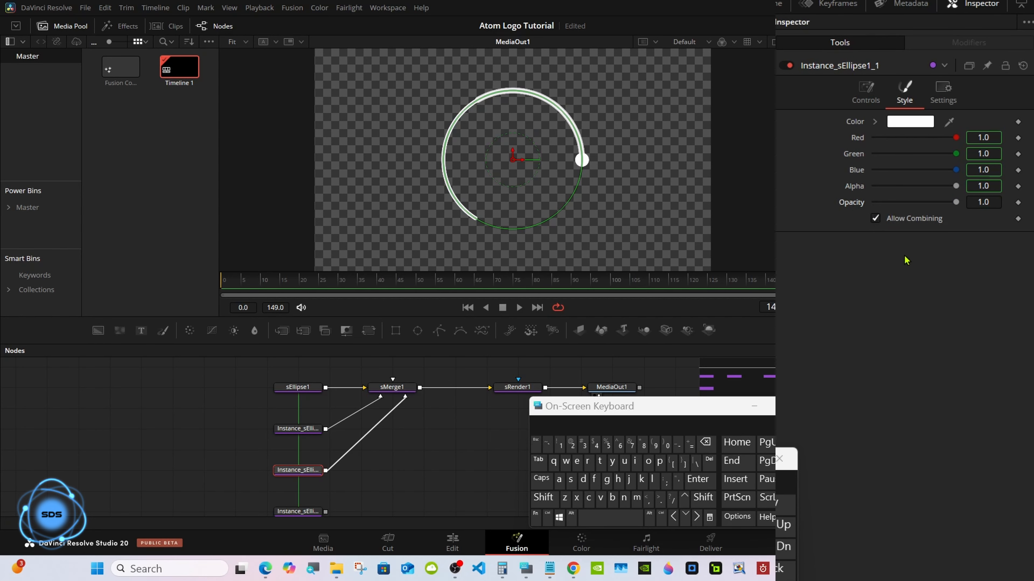
pyautogui.click(985, 202)
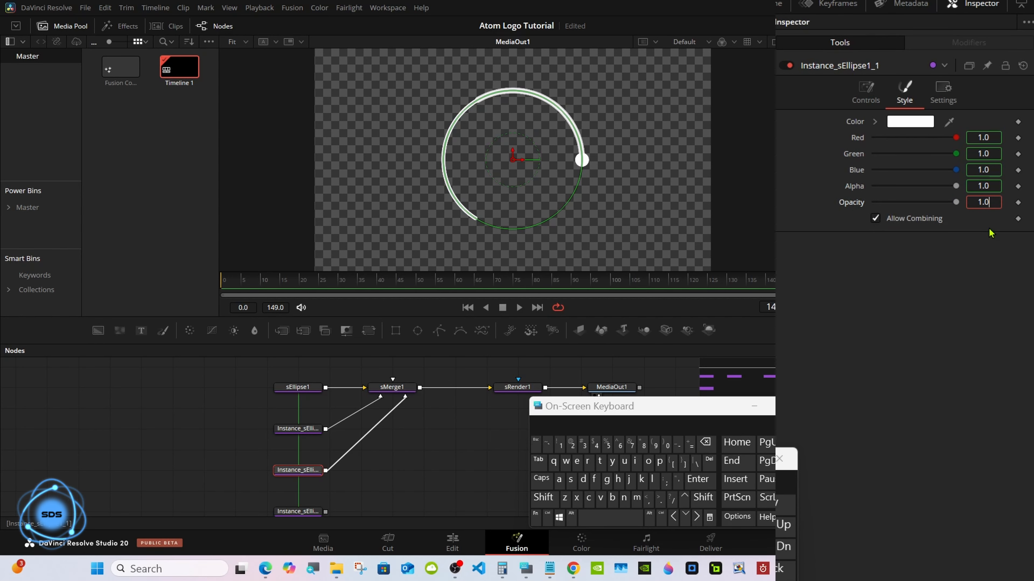
pyautogui.click(704, 442)
pyautogui.click(705, 442)
pyautogui.click(705, 443)
pyautogui.click(667, 445)
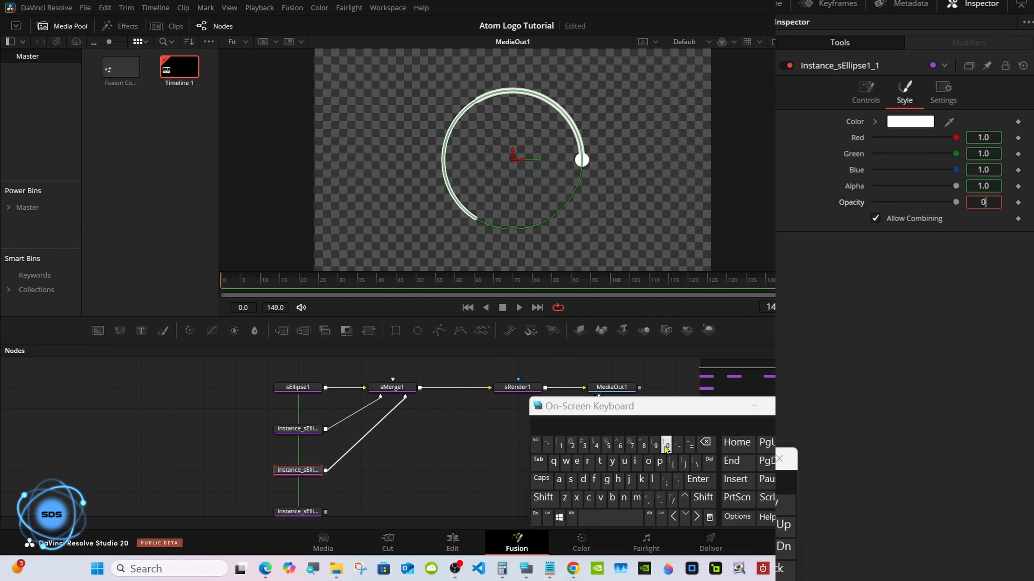
pyautogui.click(659, 498)
pyautogui.click(607, 444)
pyautogui.click(697, 479)
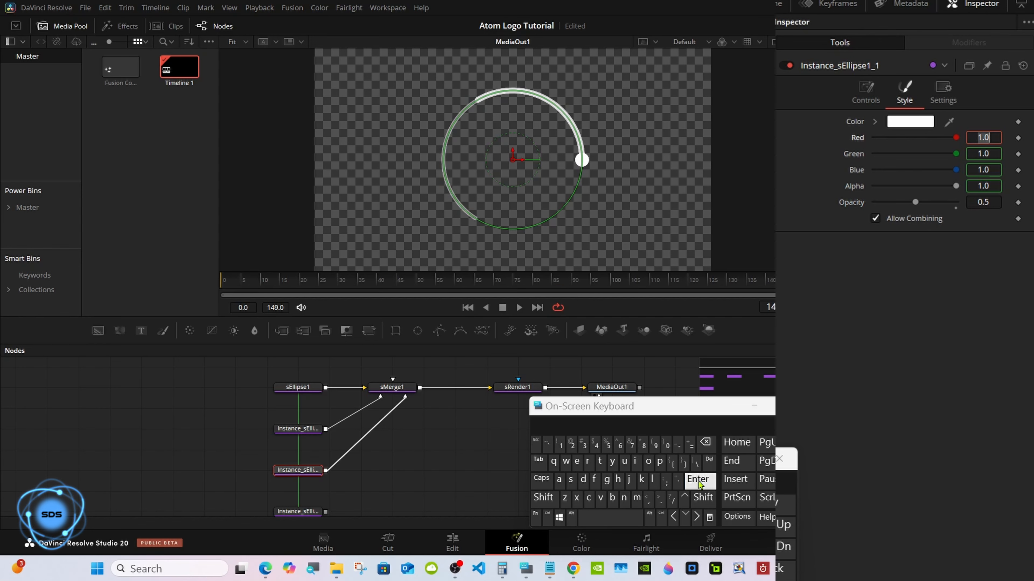
# Connect the third ellipse instance to sMerge1 and deinstance its Border Width and Length
pyautogui.moveTo(545, 407); pyautogui.dragTo(597, 408)
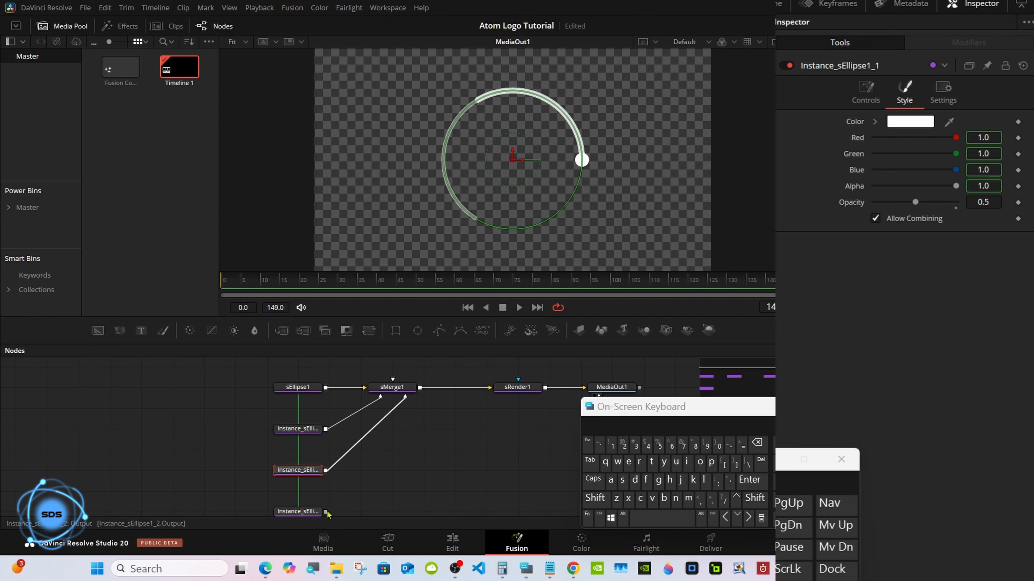
pyautogui.moveTo(325, 511); pyautogui.dragTo(408, 390)
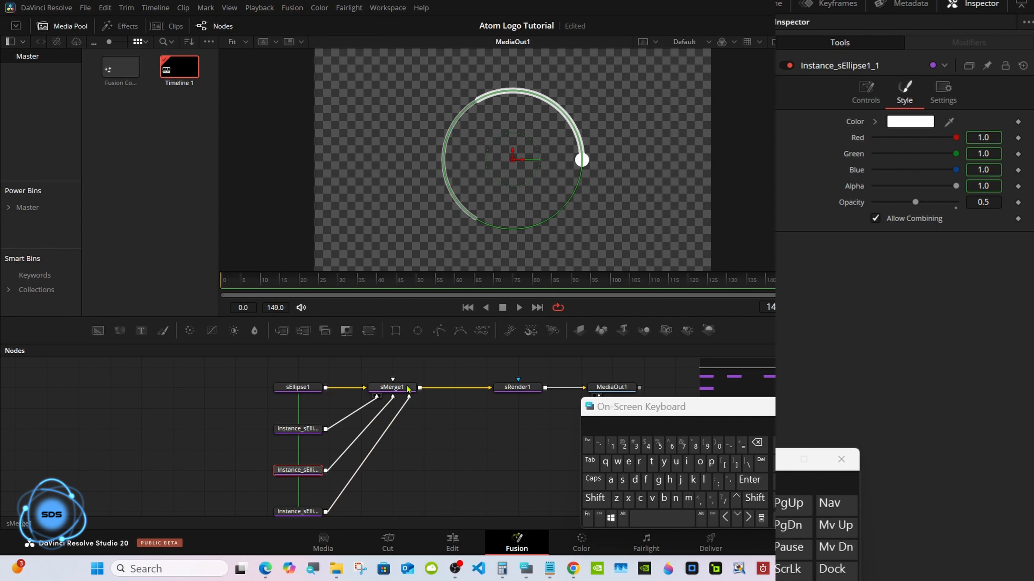
pyautogui.click(308, 513)
pyautogui.scroll(-1, 308, 516)
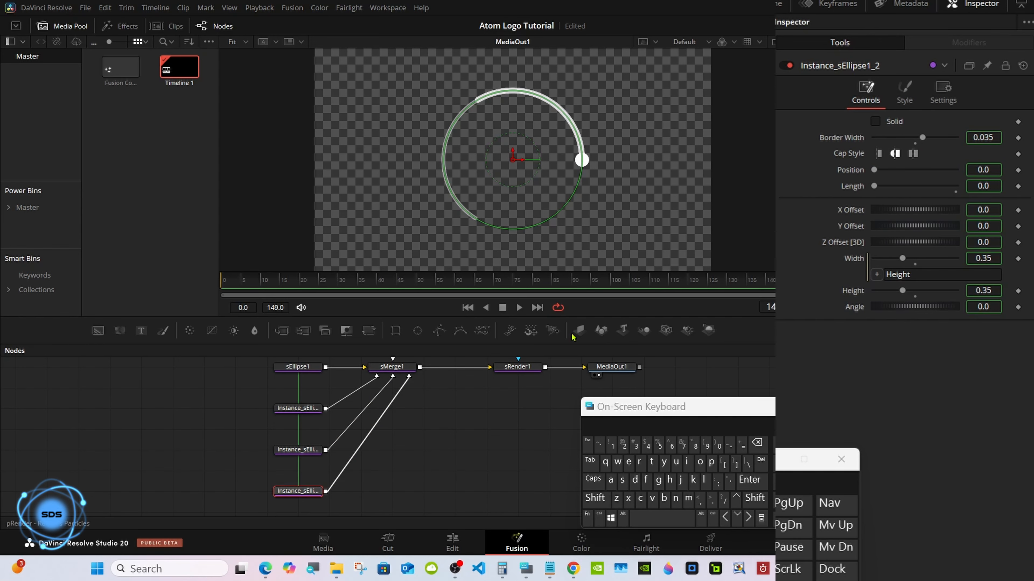
pyautogui.rightClick(850, 143)
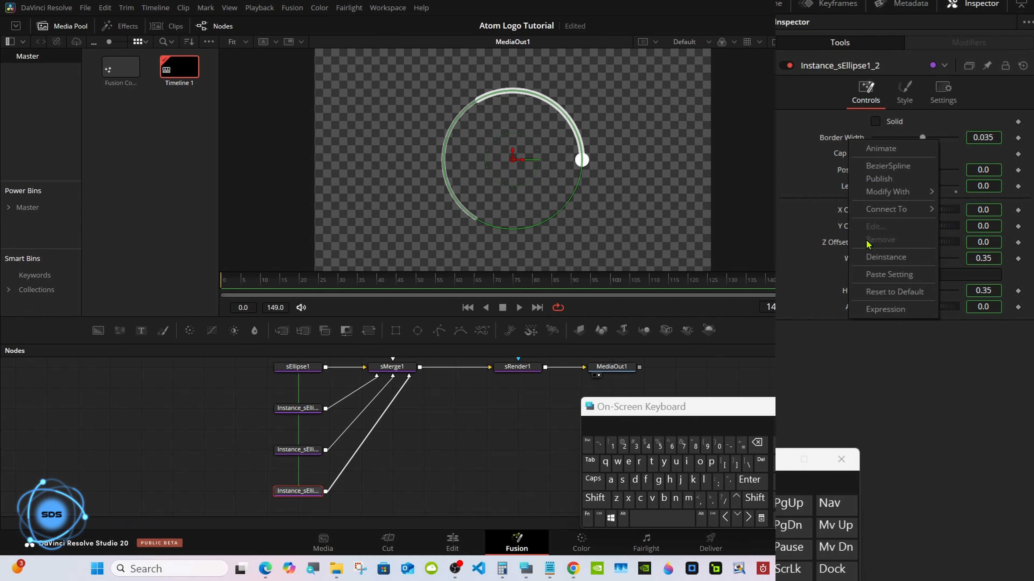
pyautogui.click(871, 262)
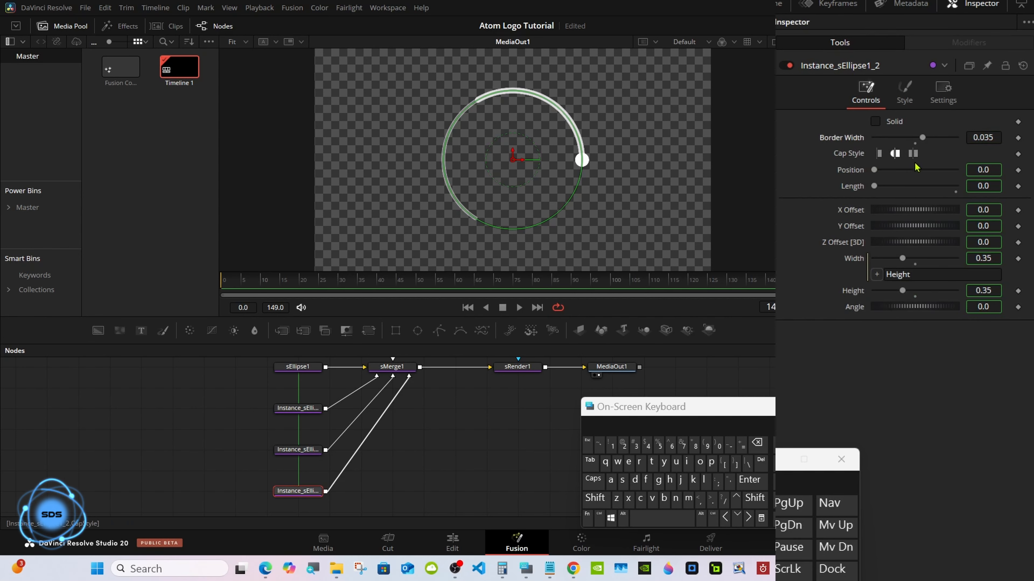
pyautogui.rightClick(862, 188)
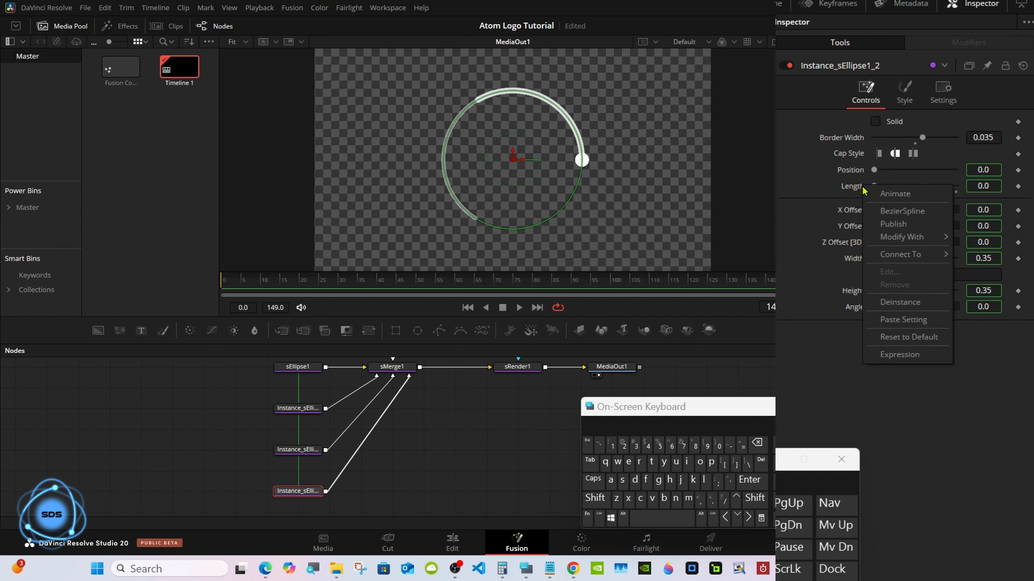
pyautogui.click(894, 305)
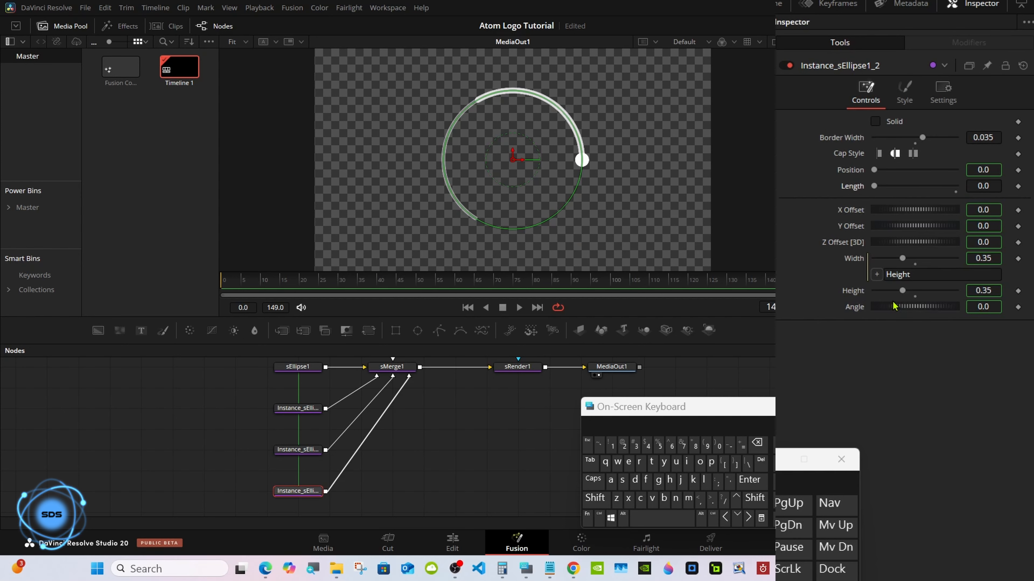
# Set the Length of Instance_sEllipse1_2 to 1.0 and its Border Width to 0.005
pyautogui.moveTo(875, 187); pyautogui.dragTo(963, 190)
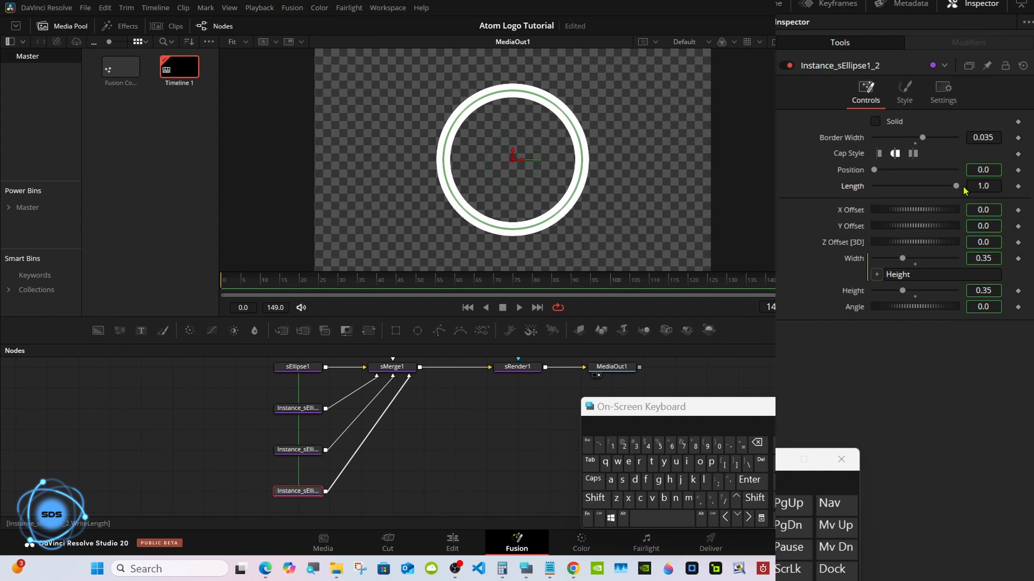
pyautogui.click(991, 138)
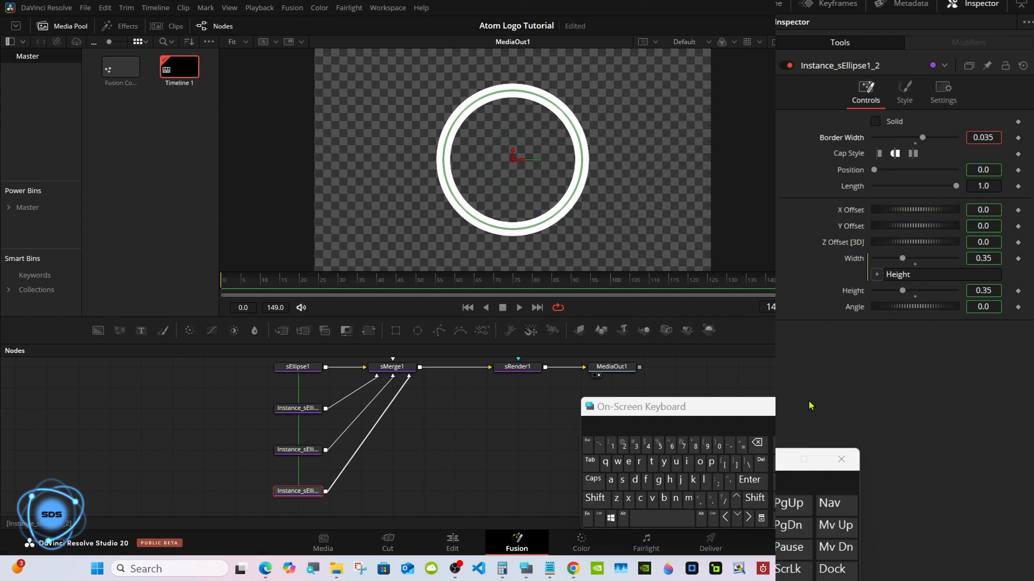
pyautogui.click(757, 444)
pyautogui.click(757, 444)
pyautogui.click(719, 446)
pyautogui.click(659, 446)
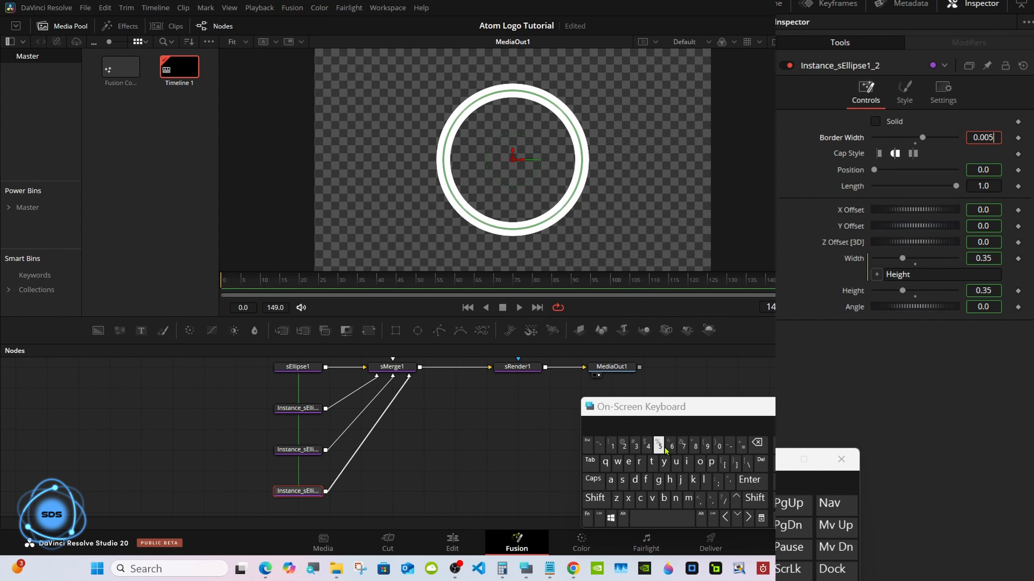
pyautogui.click(750, 480)
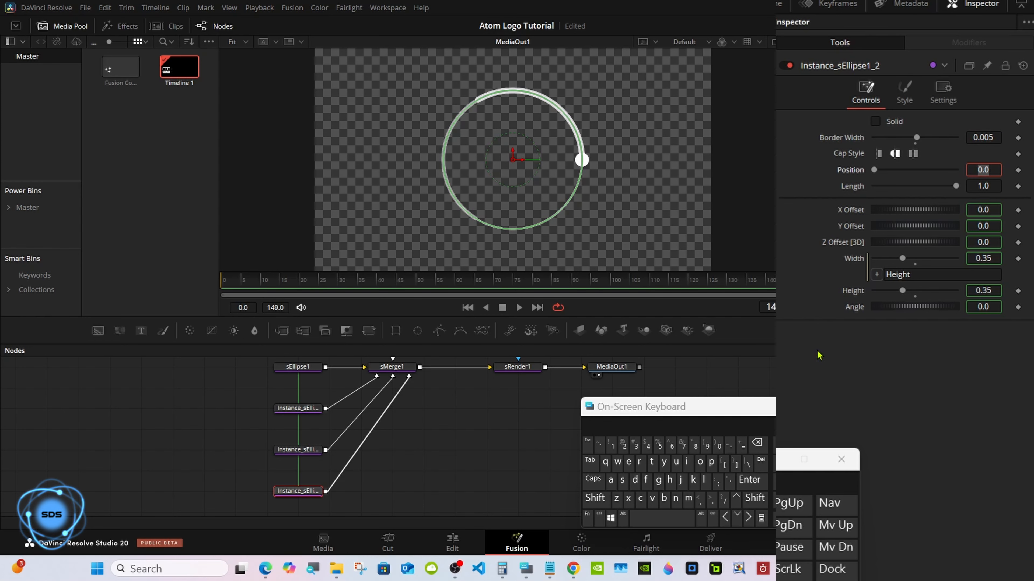
# Deinstance the Opacity of Instance_sEllipse1_2 and set it to 0.25
pyautogui.click(905, 100)
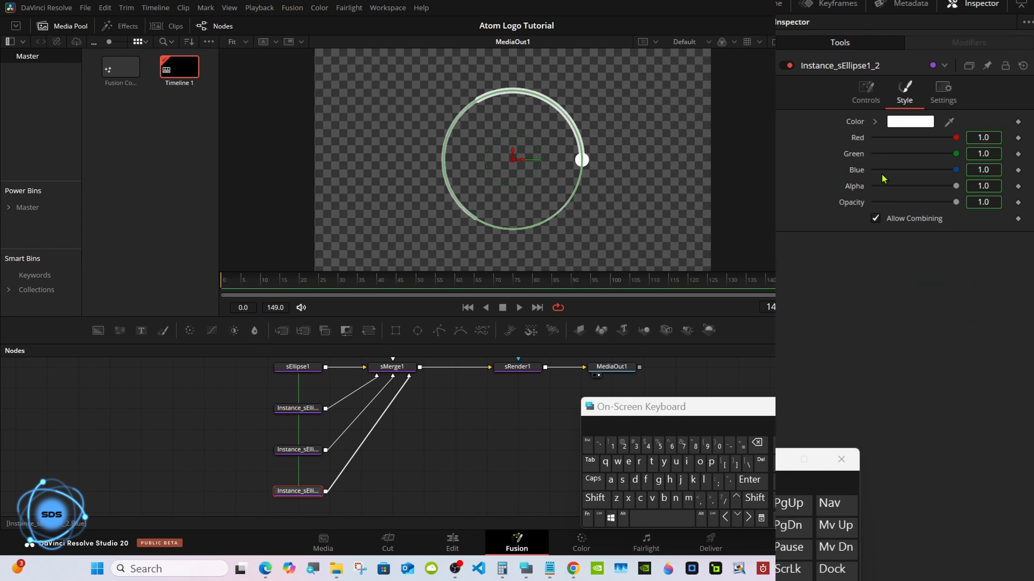
pyautogui.rightClick(858, 202)
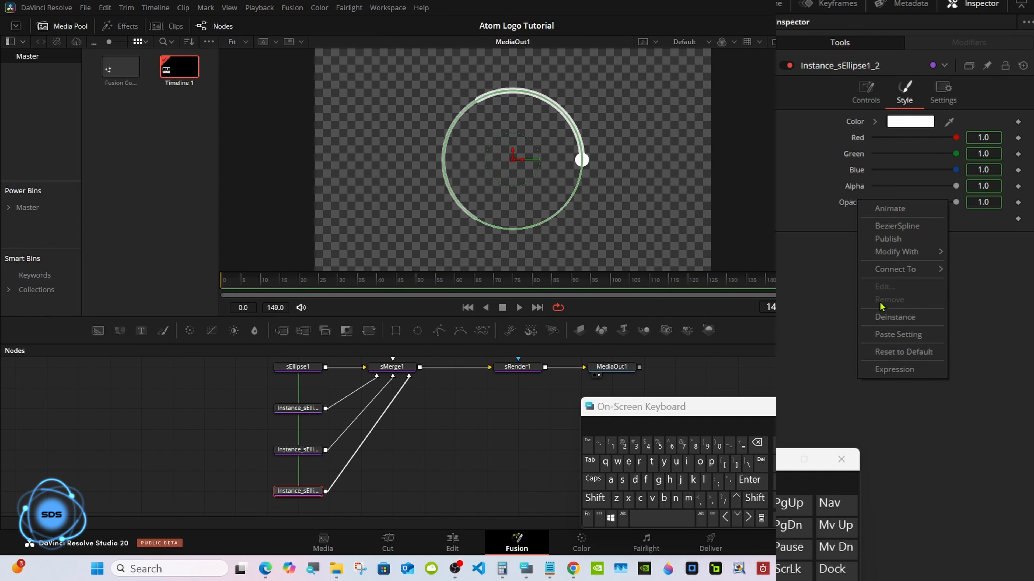
pyautogui.click(885, 319)
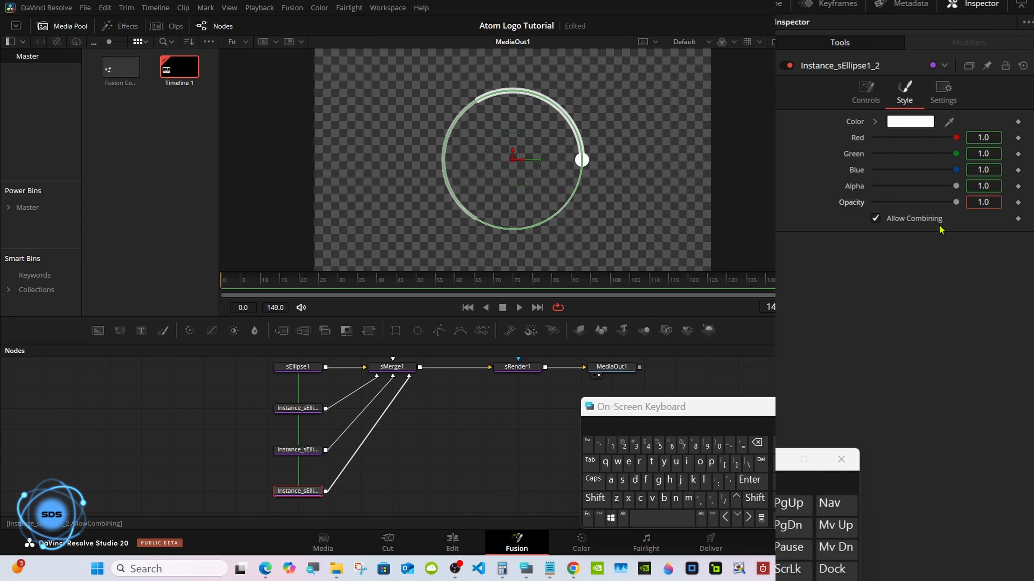
pyautogui.click(757, 443)
pyautogui.click(757, 443)
pyautogui.click(757, 443)
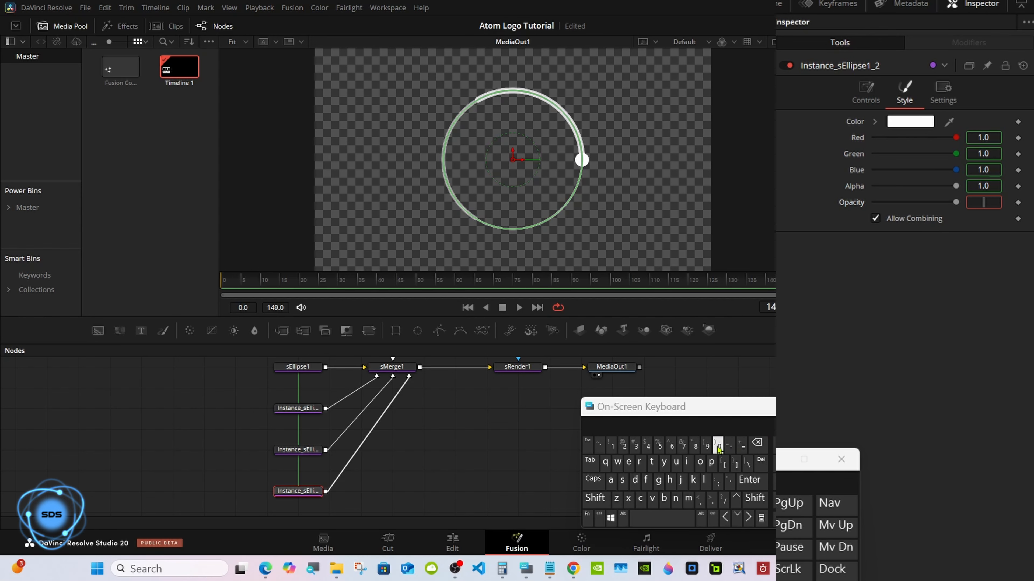
pyautogui.click(713, 493)
pyautogui.click(623, 444)
pyautogui.click(658, 444)
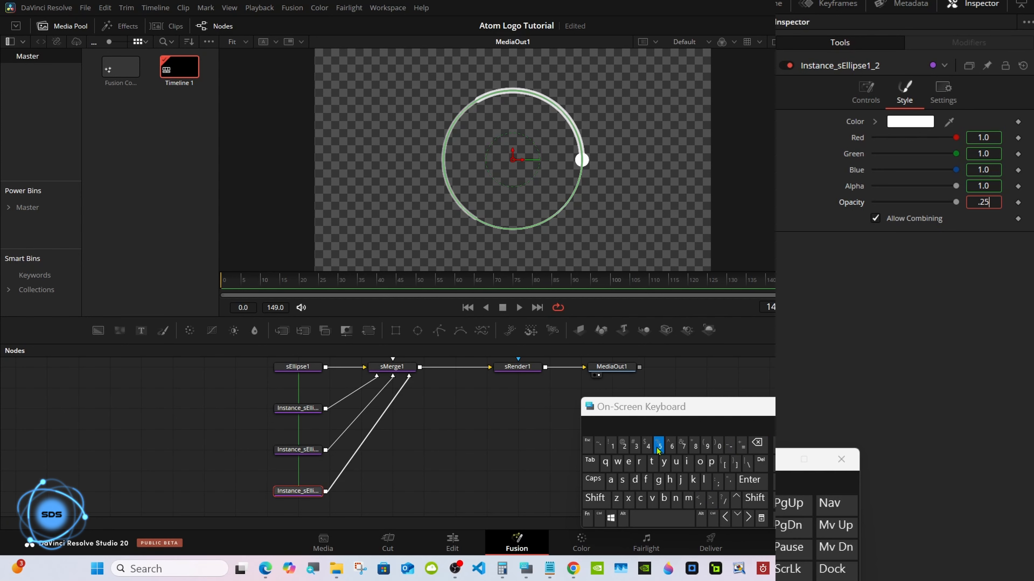
pyautogui.click(750, 480)
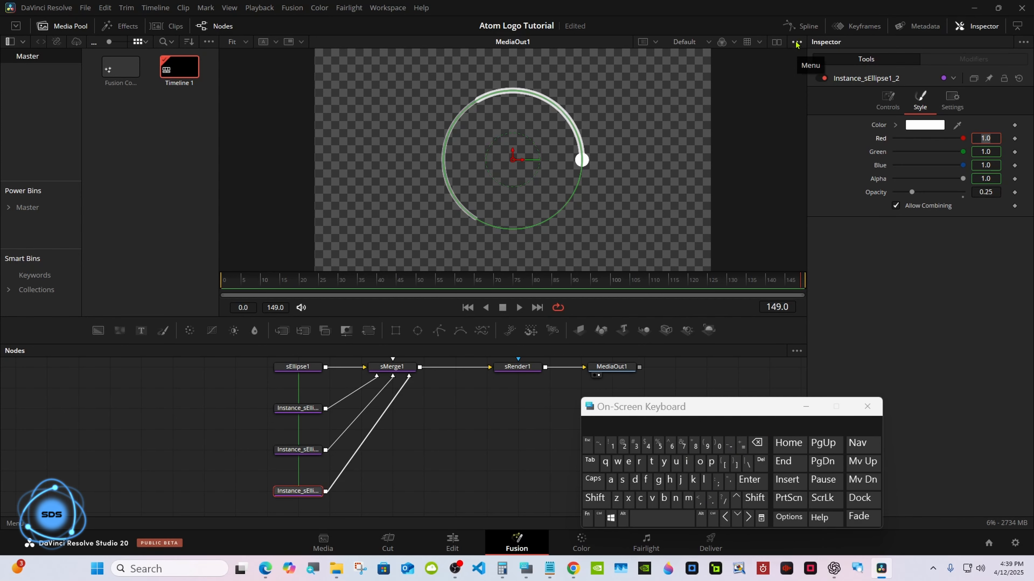
# Turn off the viewer's Checker Underlay, deselect all nodes, and move the playhead to frame 0
pyautogui.click(796, 42)
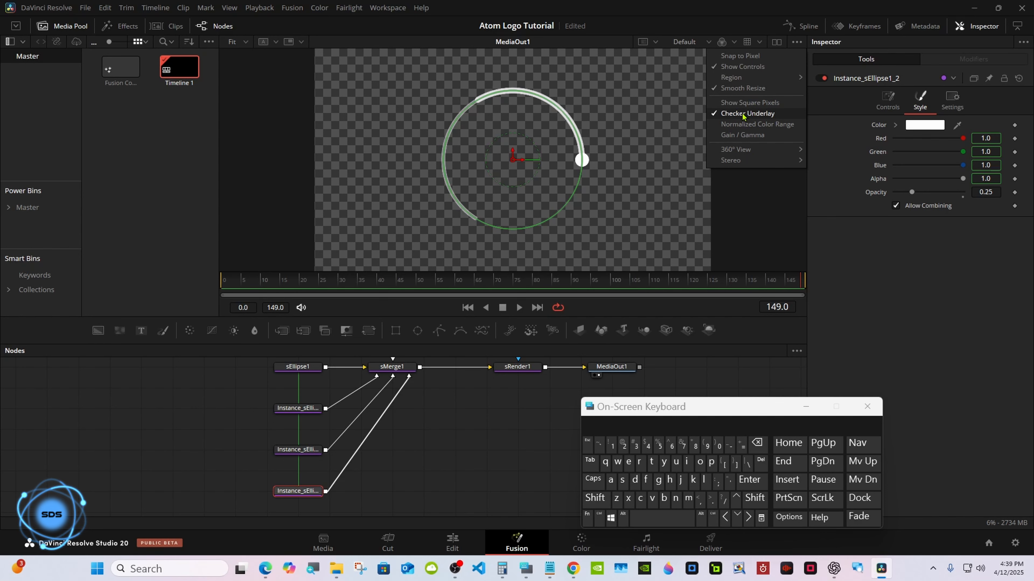
pyautogui.click(743, 114)
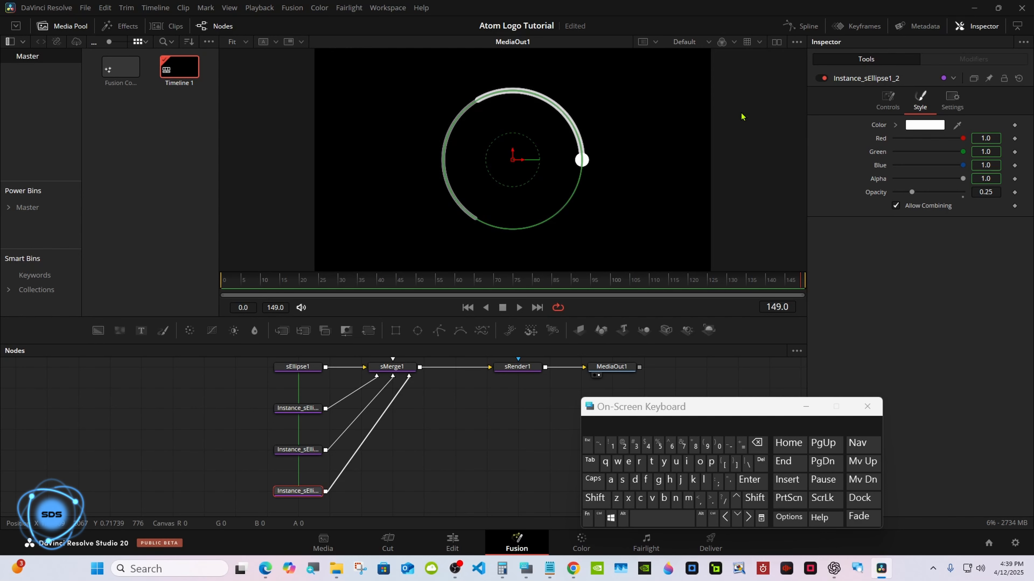
pyautogui.click(477, 421)
pyautogui.click(315, 491)
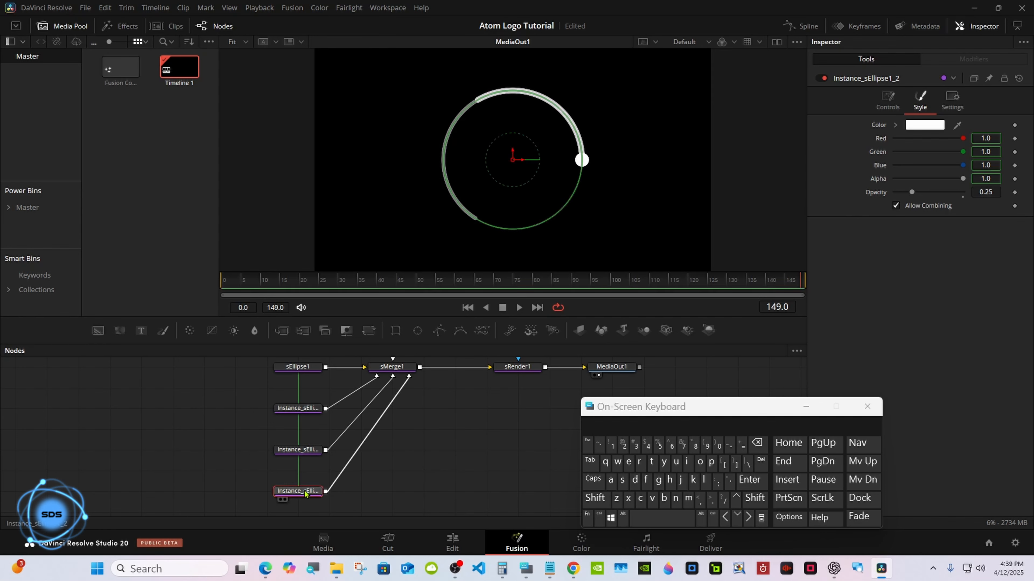
pyautogui.moveTo(614, 422); pyautogui.dragTo(641, 421)
pyautogui.click(465, 436)
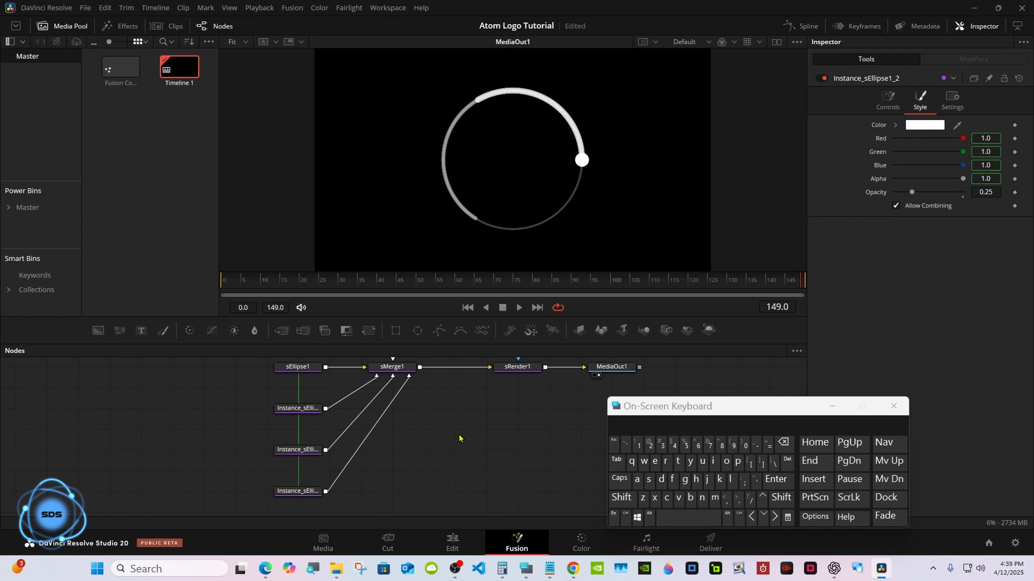
pyautogui.moveTo(256, 286); pyautogui.dragTo(194, 286)
# Review the second and third ellipse instances, preview the trail on the Edit page, and return to Fusion
pyautogui.click(289, 449)
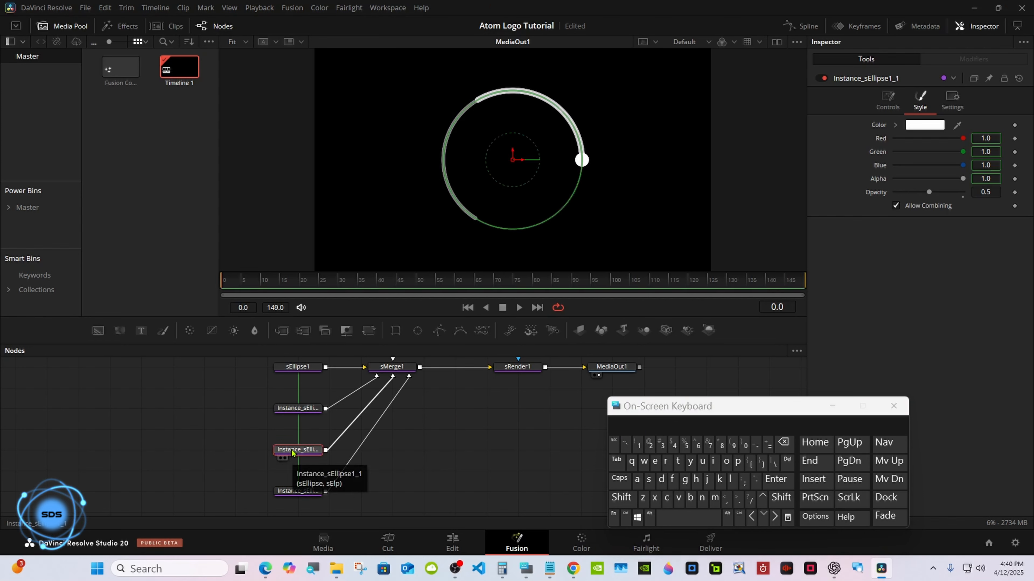
pyautogui.click(298, 491)
pyautogui.click(439, 469)
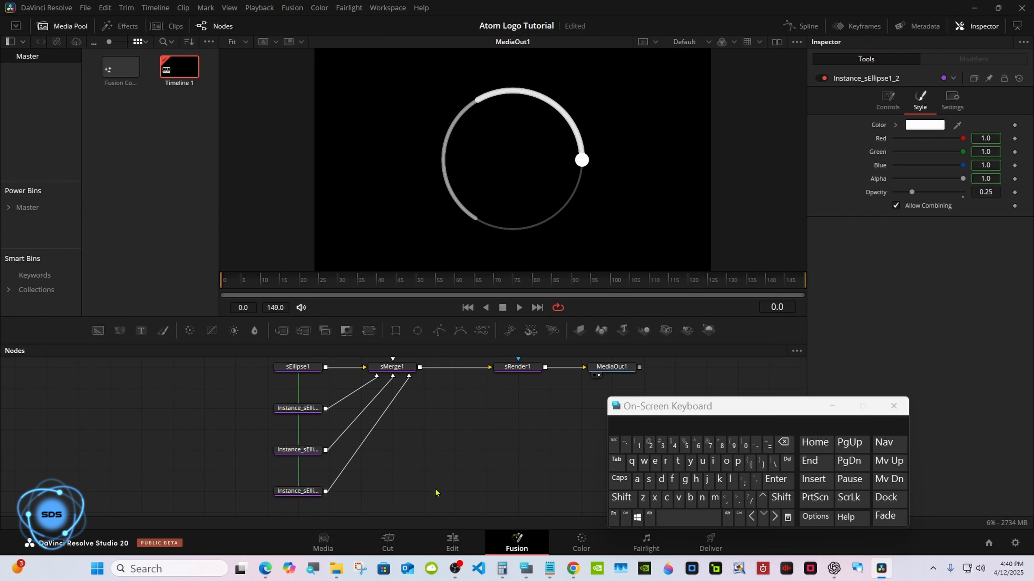
pyautogui.click(451, 539)
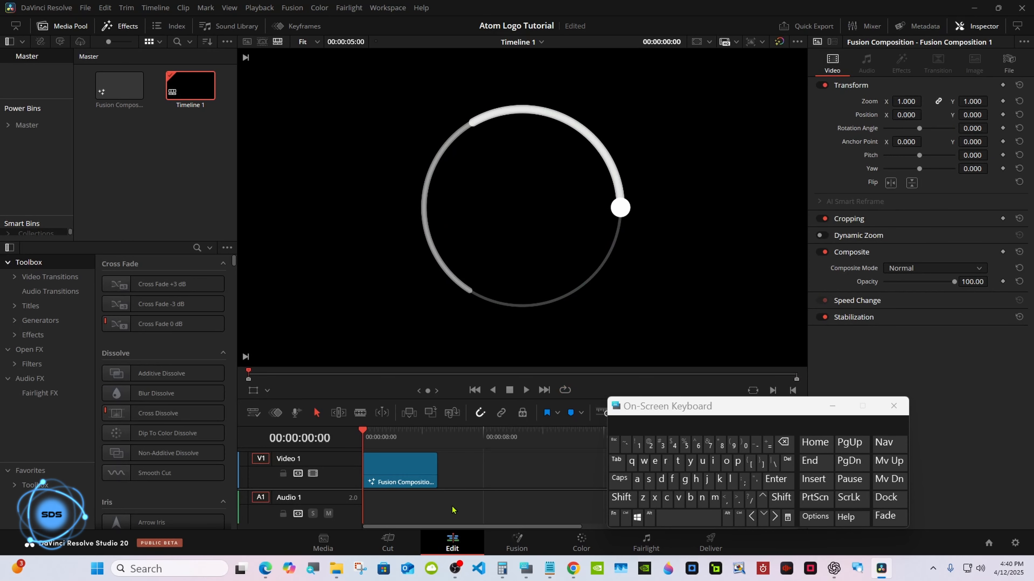
pyautogui.click(517, 541)
# Change the color of sEllipse1 to the light blue basic color with Red 0.333333, Green 0.666666 and Blue 1.0
pyautogui.click(319, 383)
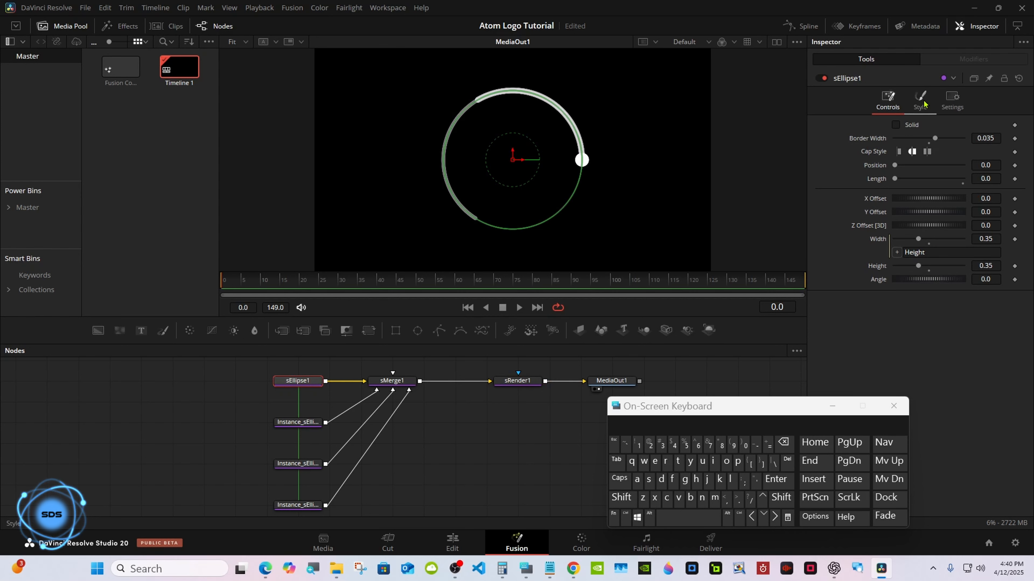
pyautogui.click(921, 101)
pyautogui.click(921, 126)
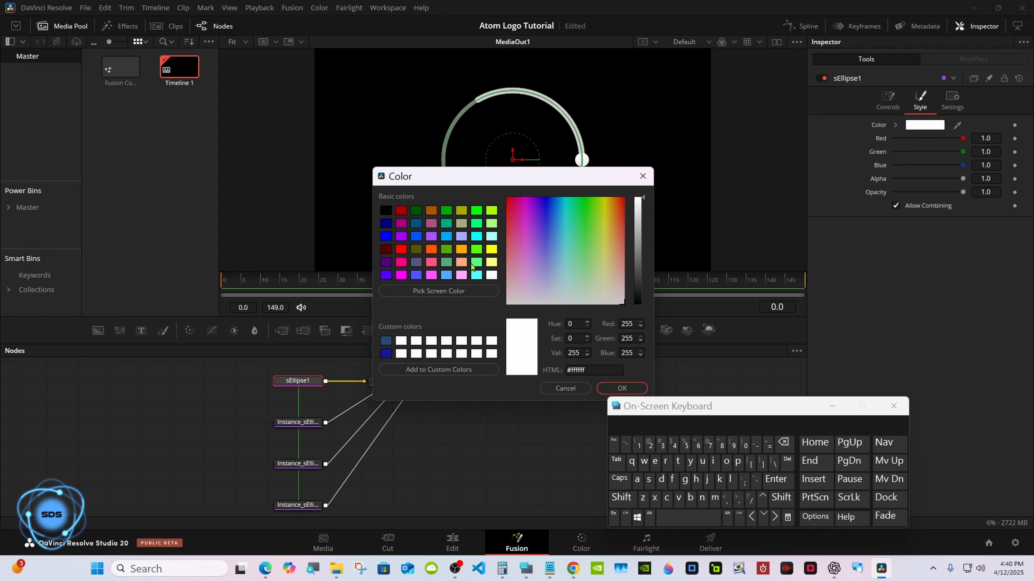
pyautogui.click(446, 276)
pyautogui.click(621, 389)
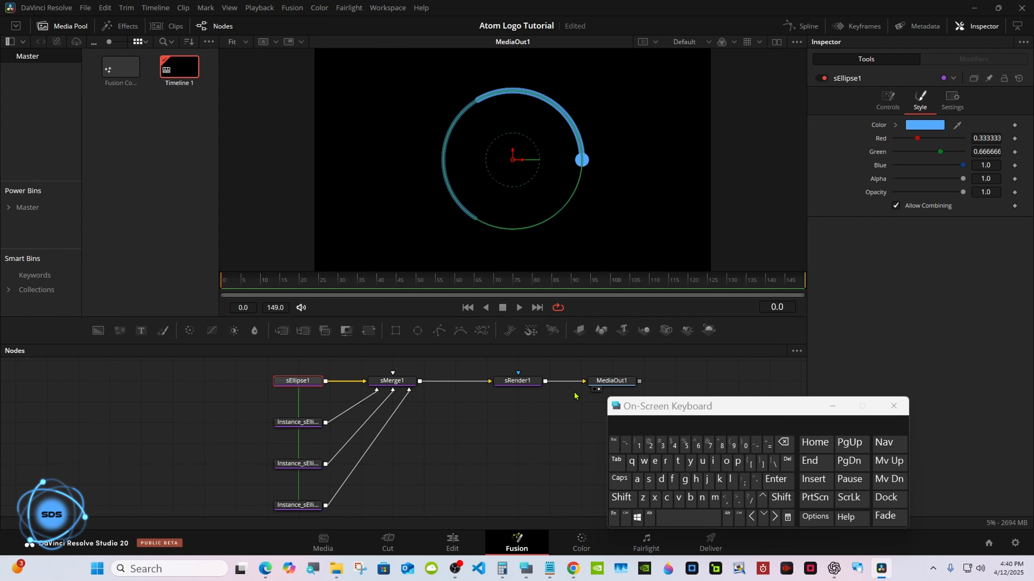
# Increase the Border Width of Instance_sEllipse1_2 to 0.019
pyautogui.click(300, 507)
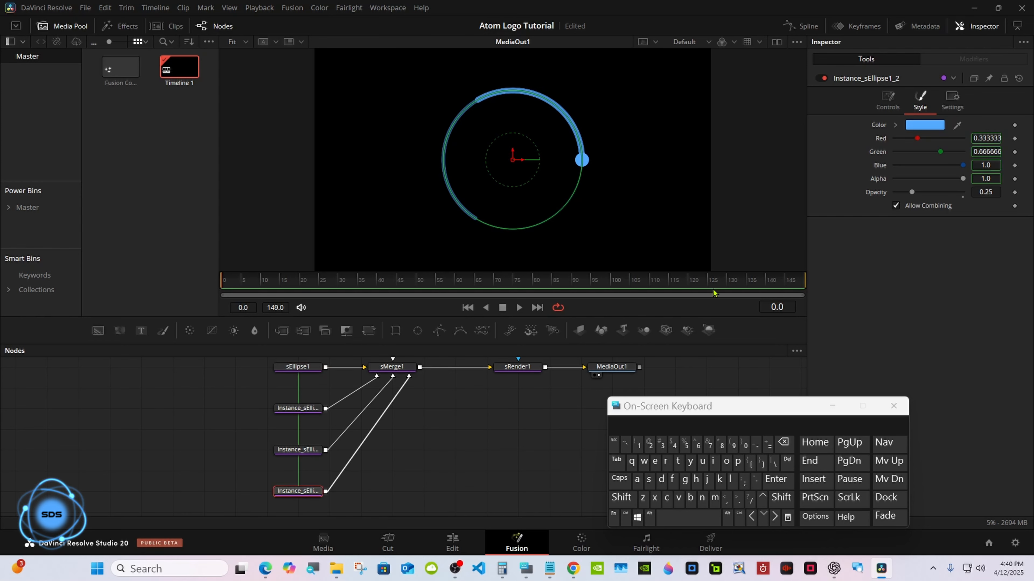
pyautogui.click(883, 104)
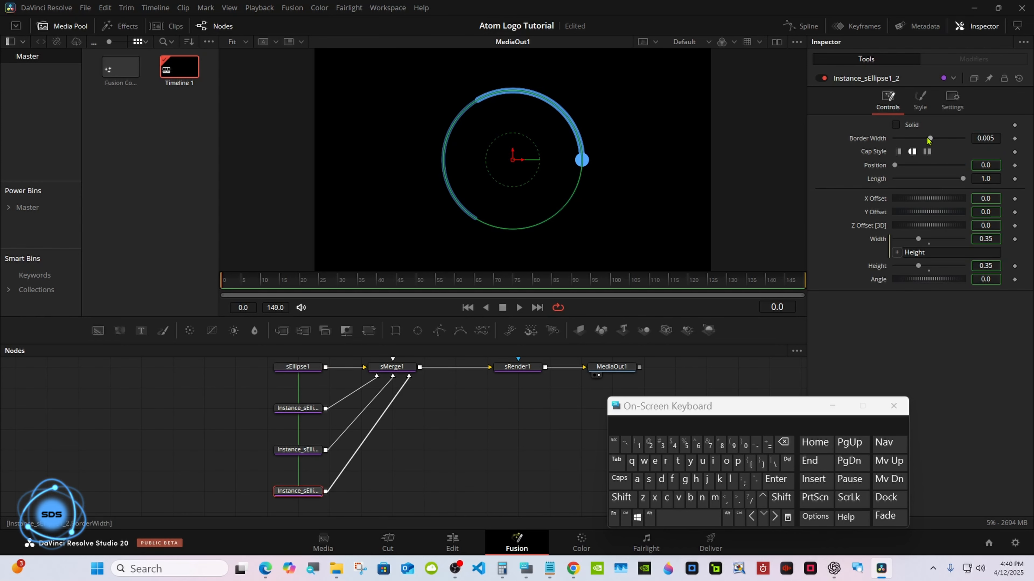
pyautogui.moveTo(928, 139); pyautogui.dragTo(932, 139)
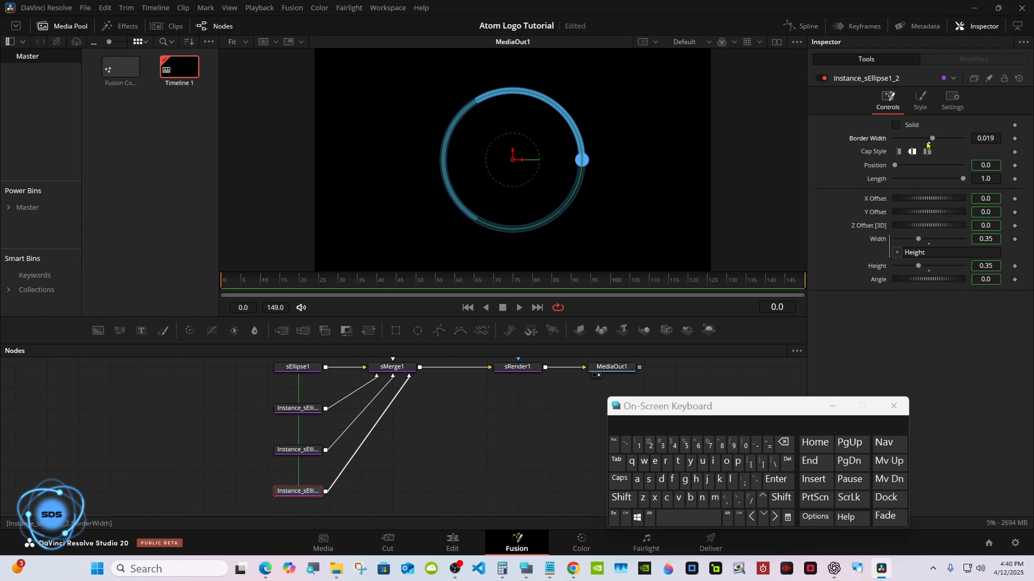
# Set the Border Width of Instance_sEllipse1_2 to 0.01
pyautogui.click(572, 389)
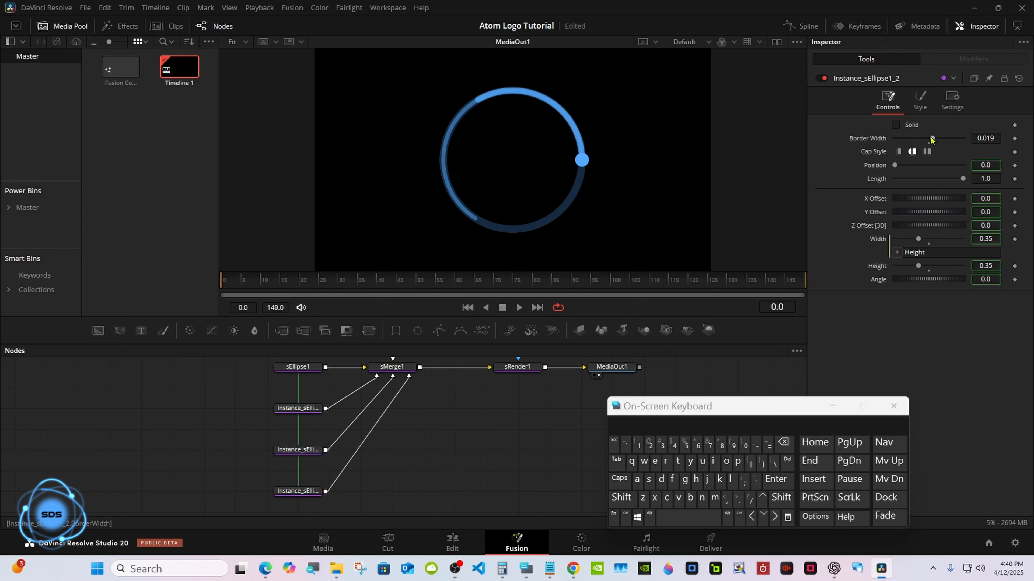
pyautogui.moveTo(932, 139); pyautogui.dragTo(930, 140)
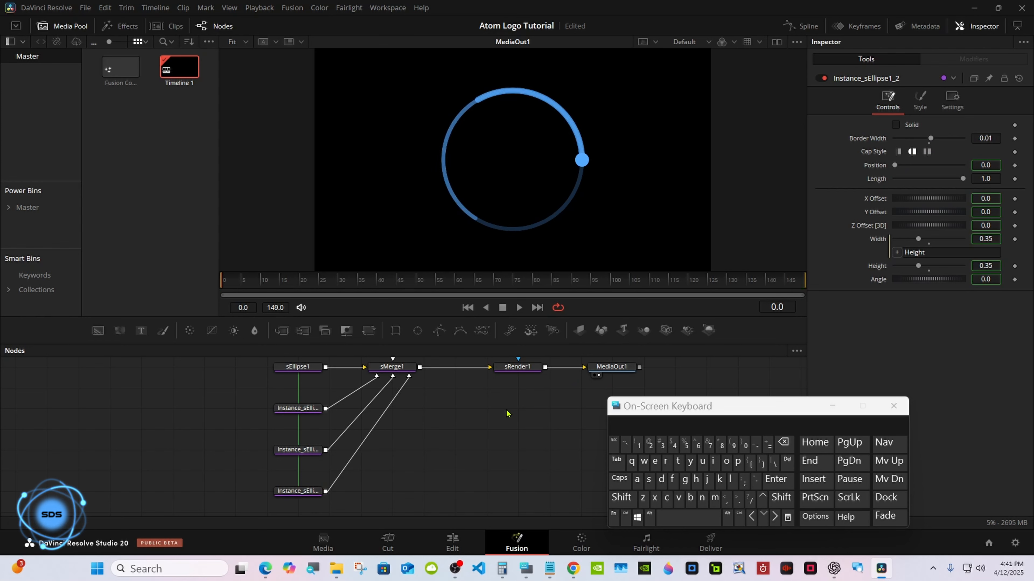
pyautogui.moveTo(675, 409); pyautogui.dragTo(708, 408)
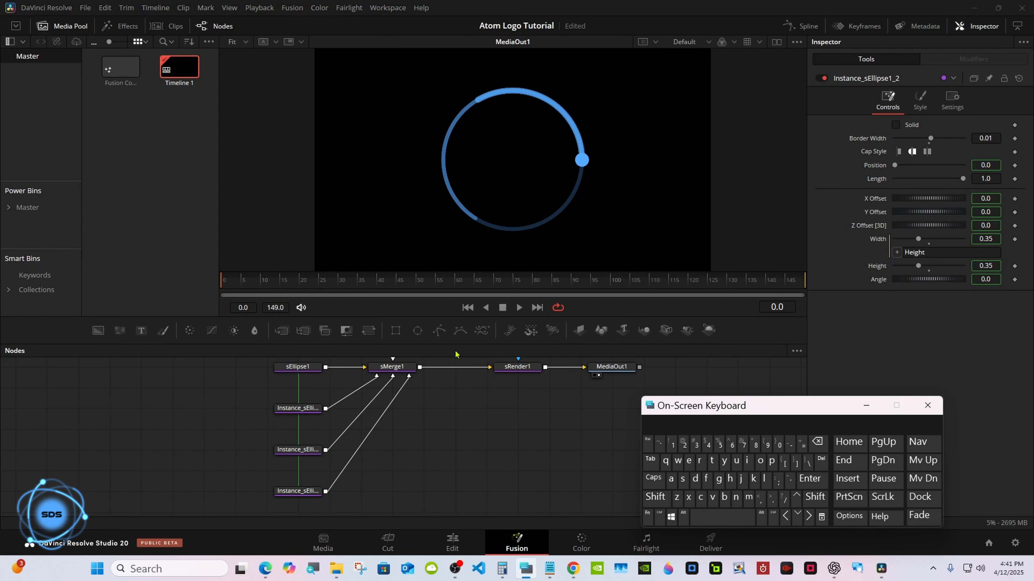
# Enlarge the node editor area and reposition the entire node tree within it
pyautogui.moveTo(453, 343); pyautogui.dragTo(445, 322)
pyautogui.moveTo(251, 342); pyautogui.dragTo(584, 421)
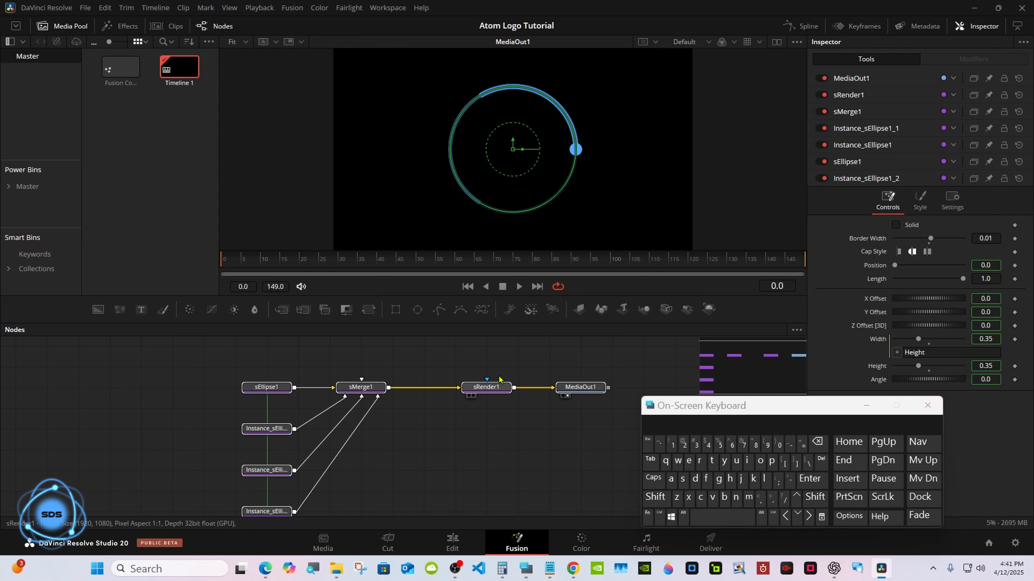
pyautogui.click(500, 381)
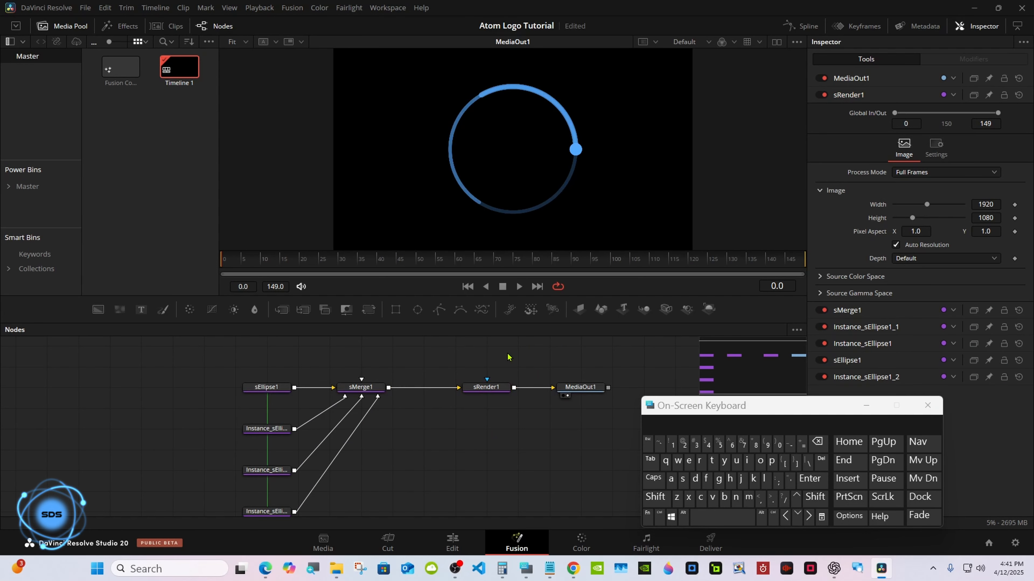
# Add an sDuplicate node between sMerge1 and sRender1
pyautogui.click(374, 387)
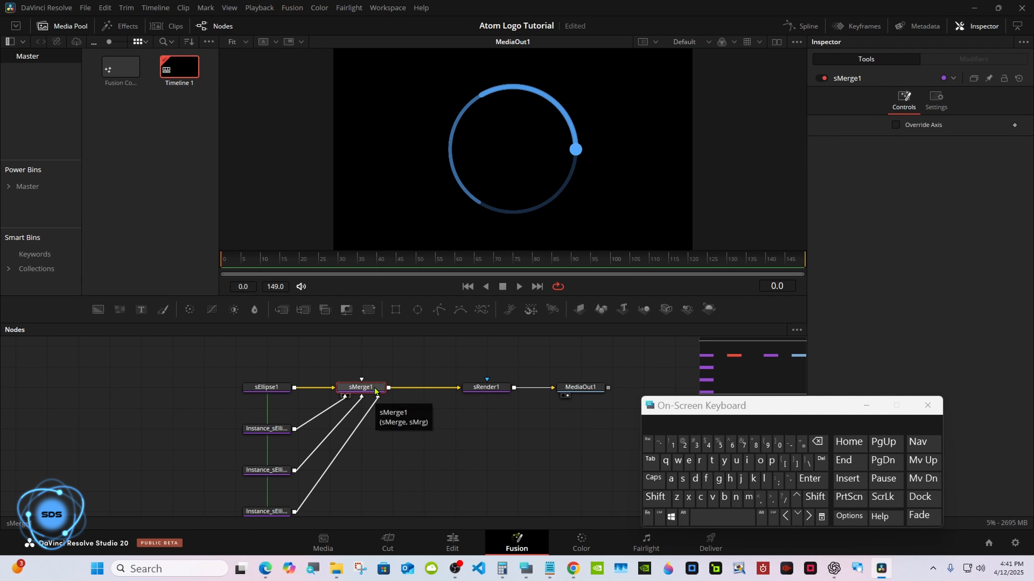
pyautogui.click(644, 498)
pyautogui.click(714, 518)
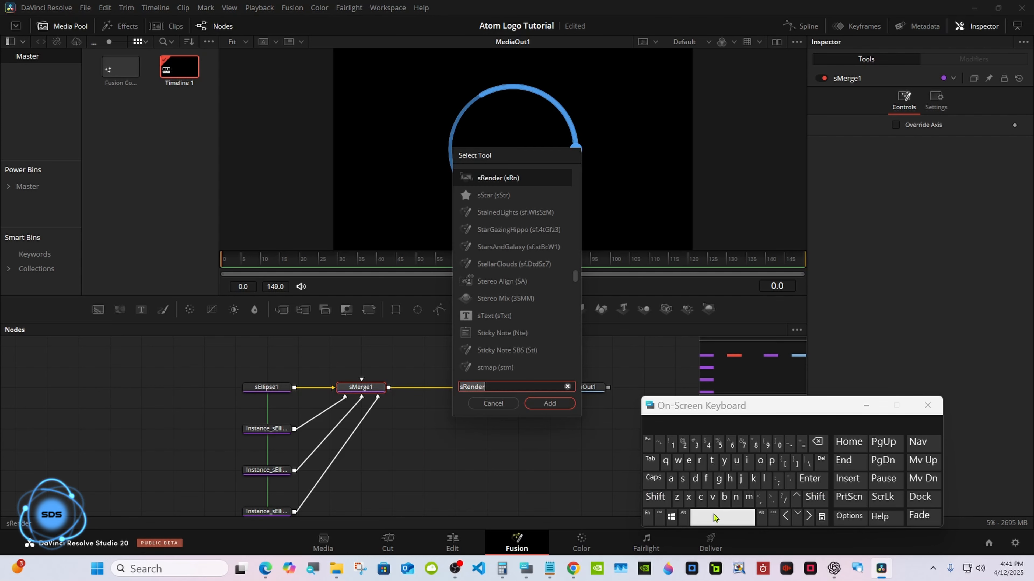
pyautogui.click(683, 480)
pyautogui.click(695, 480)
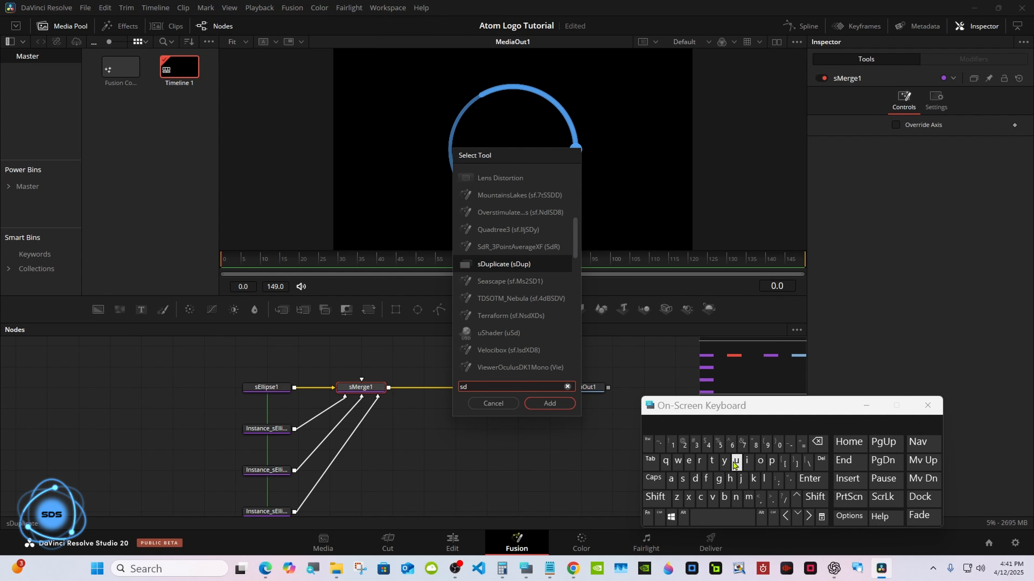
pyautogui.click(735, 462)
pyautogui.click(494, 178)
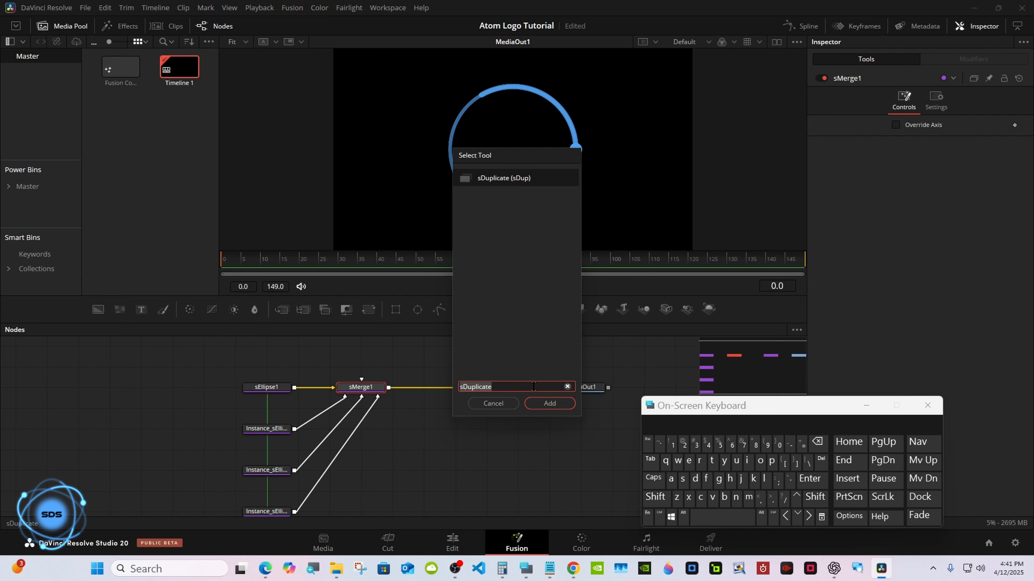
pyautogui.click(549, 403)
# Set sDuplicate1 to 2 Copies with a Z Rotation of 360/3
pyautogui.moveTo(692, 406); pyautogui.dragTo(554, 406)
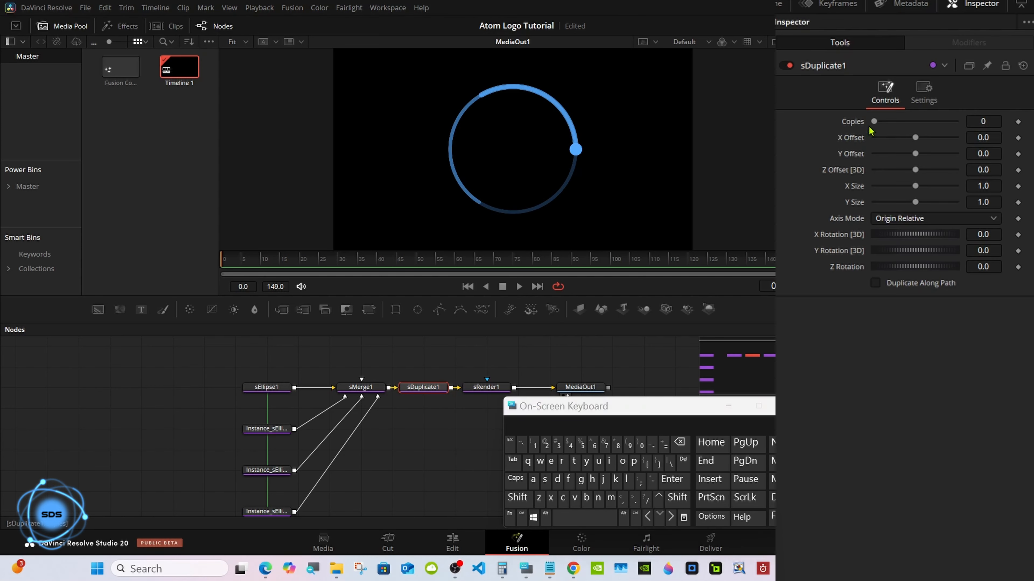
pyautogui.moveTo(874, 121); pyautogui.dragTo(890, 121)
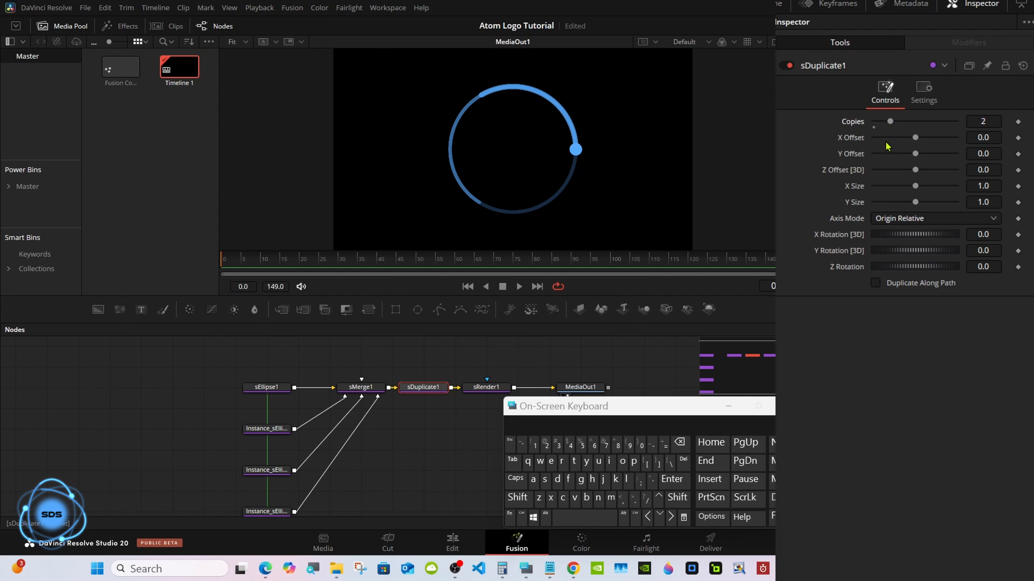
pyautogui.click(986, 266)
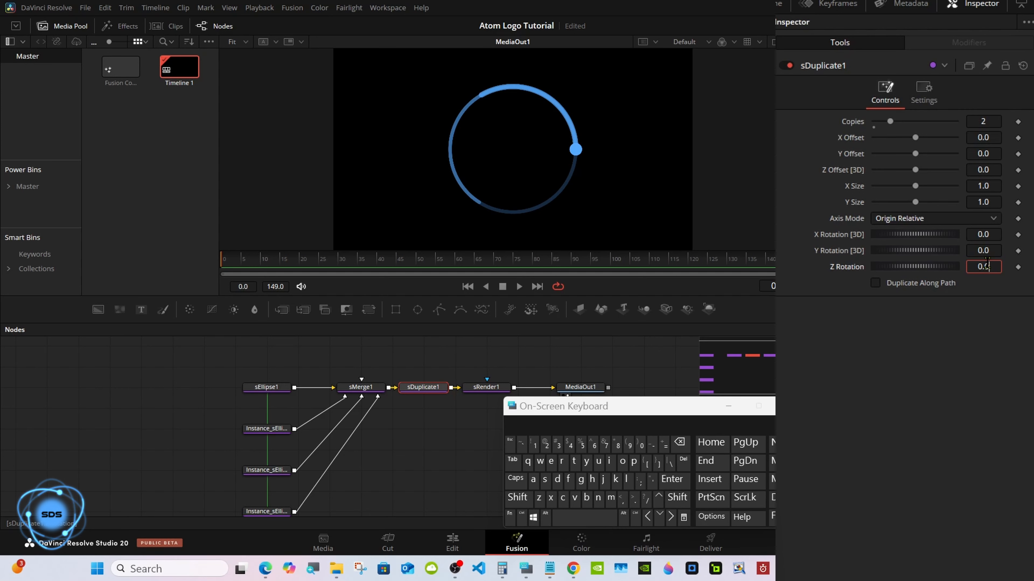
pyautogui.click(678, 443)
pyautogui.click(558, 445)
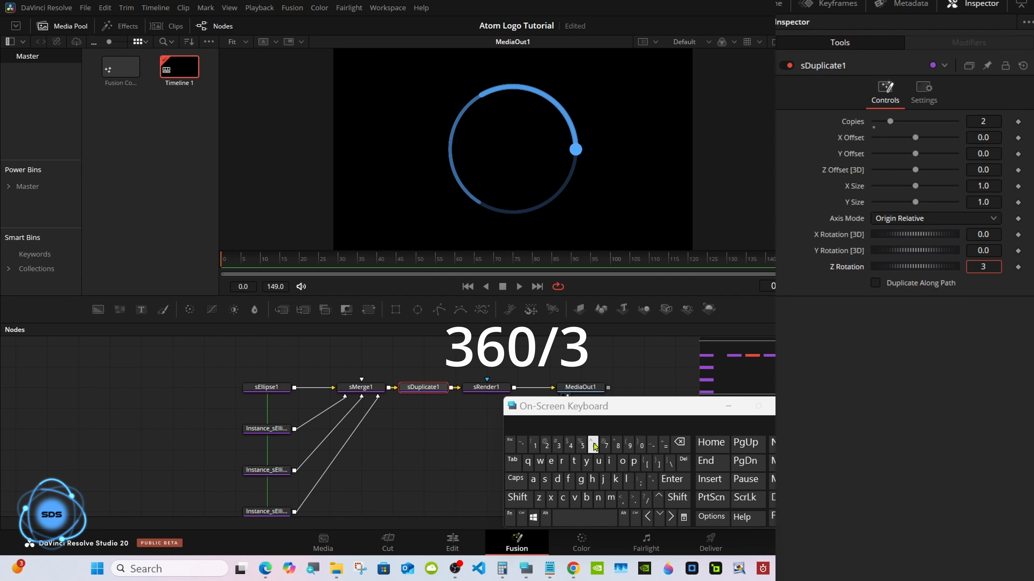
pyautogui.click(593, 445)
pyautogui.click(641, 445)
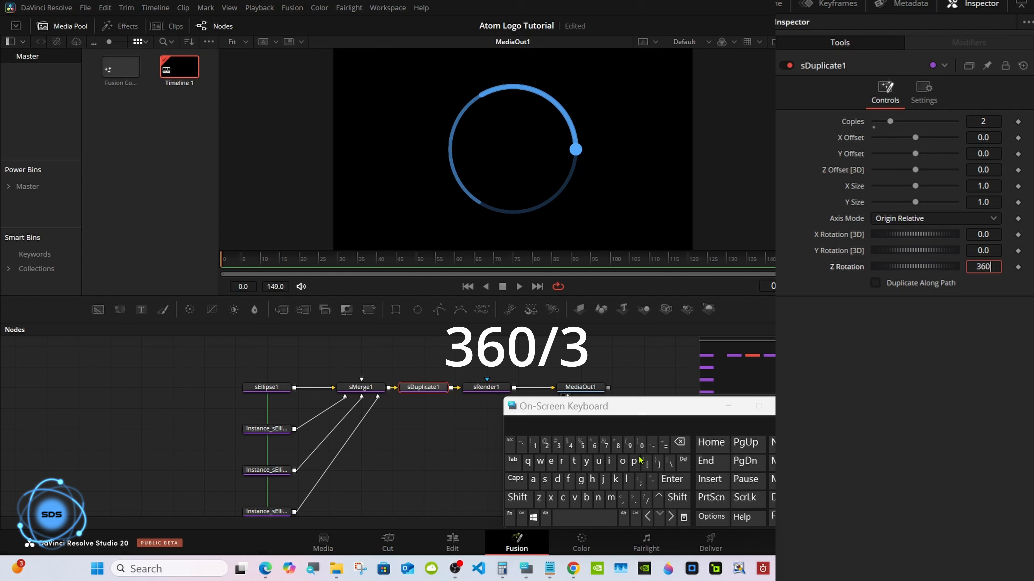
pyautogui.click(645, 499)
pyautogui.click(558, 445)
pyautogui.click(671, 479)
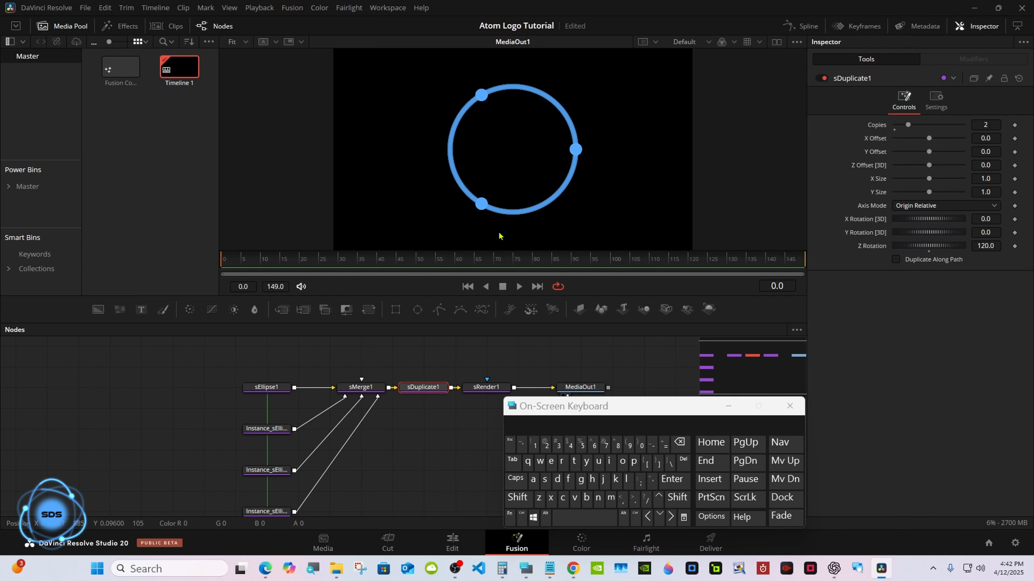
# Change the Width expression of sEllipse1 to Height/1.5
pyautogui.moveTo(528, 411); pyautogui.dragTo(544, 411)
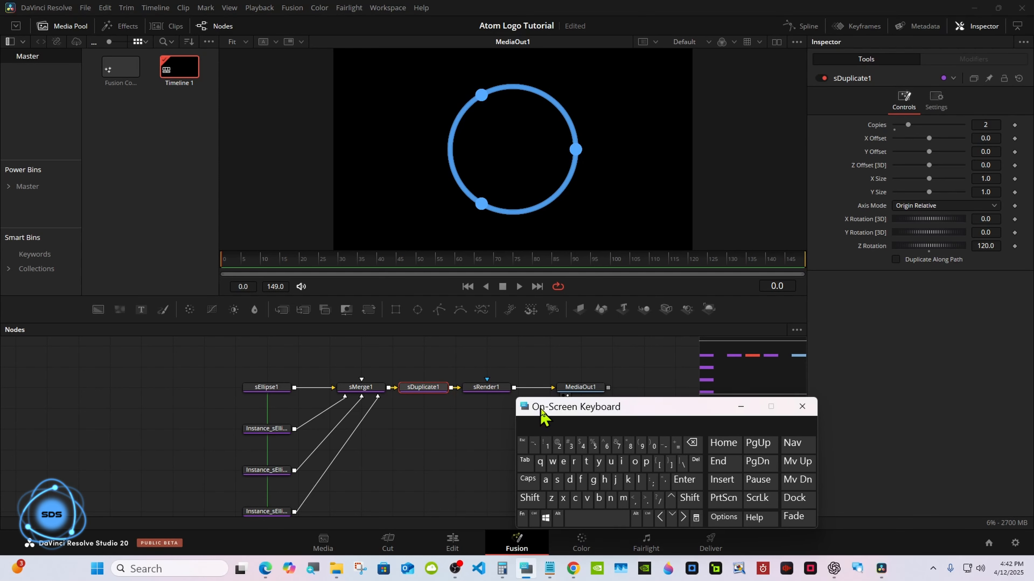
pyautogui.click(286, 389)
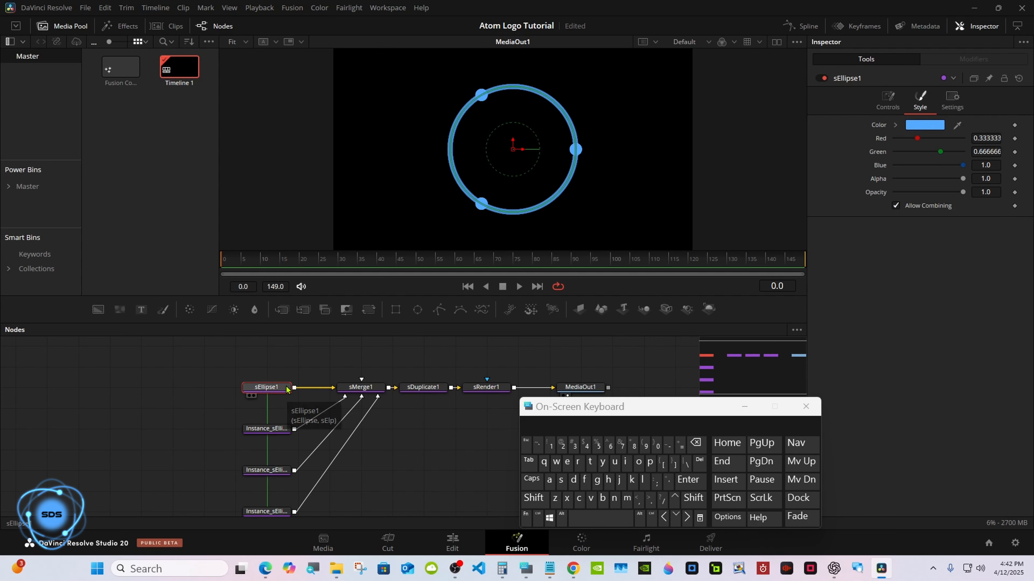
pyautogui.click(888, 99)
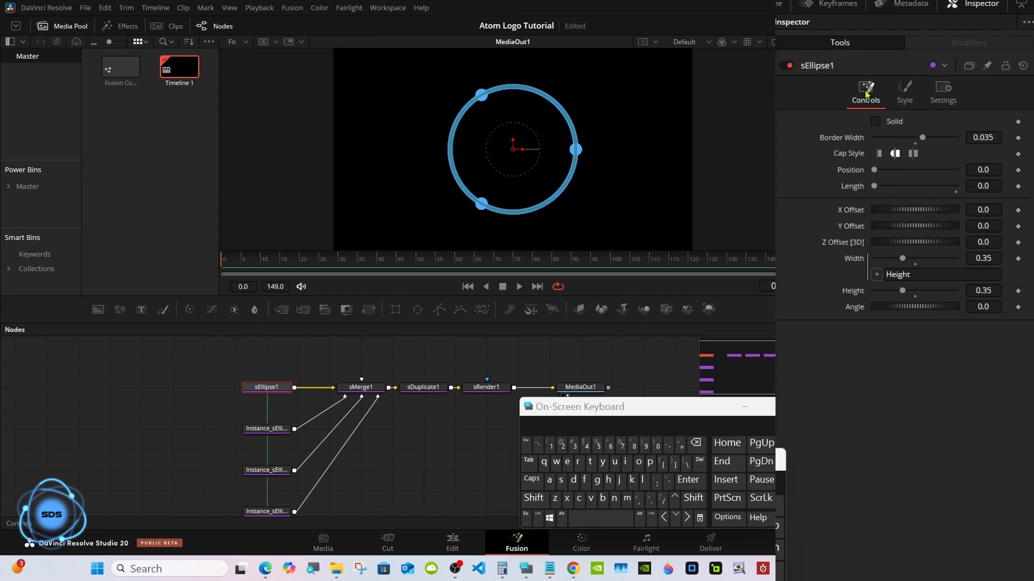
pyautogui.click(910, 273)
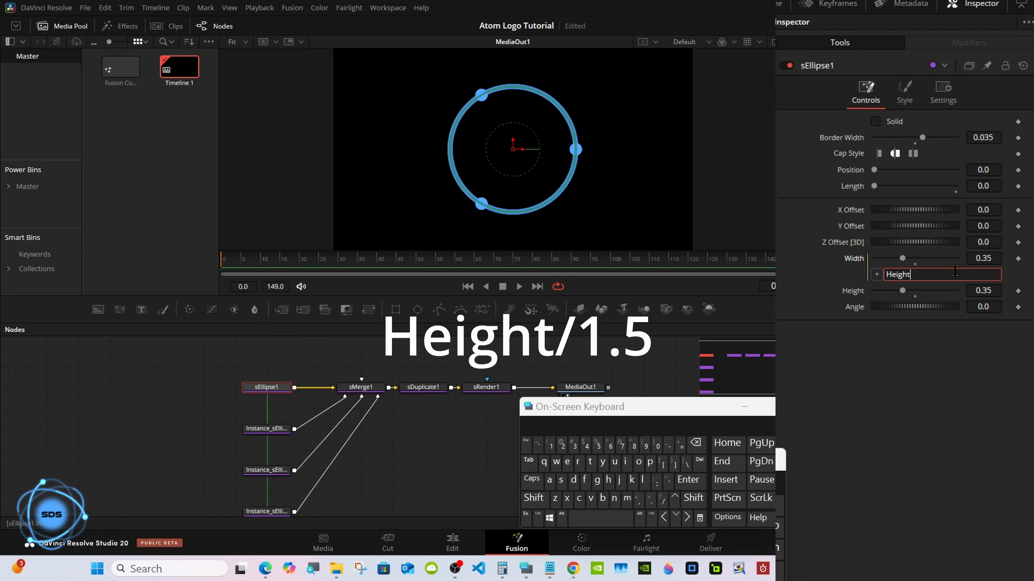
pyautogui.click(662, 499)
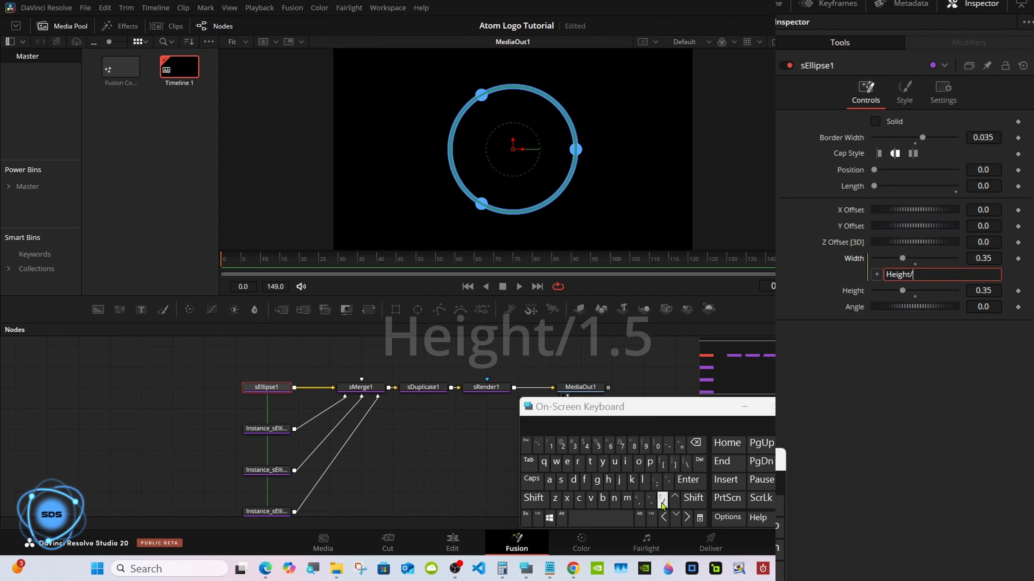
pyautogui.click(549, 448)
pyautogui.click(650, 500)
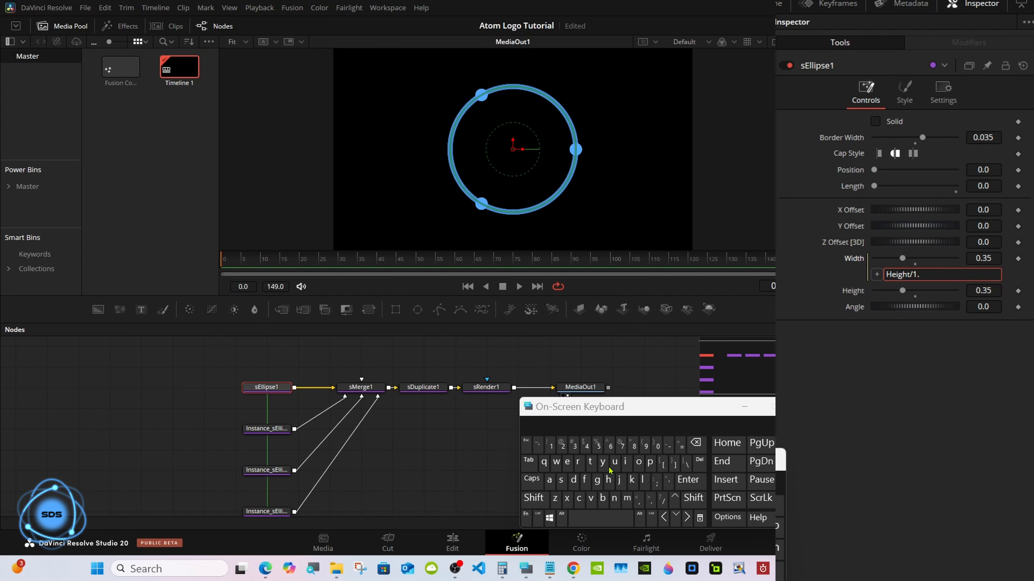
pyautogui.click(597, 446)
pyautogui.click(688, 480)
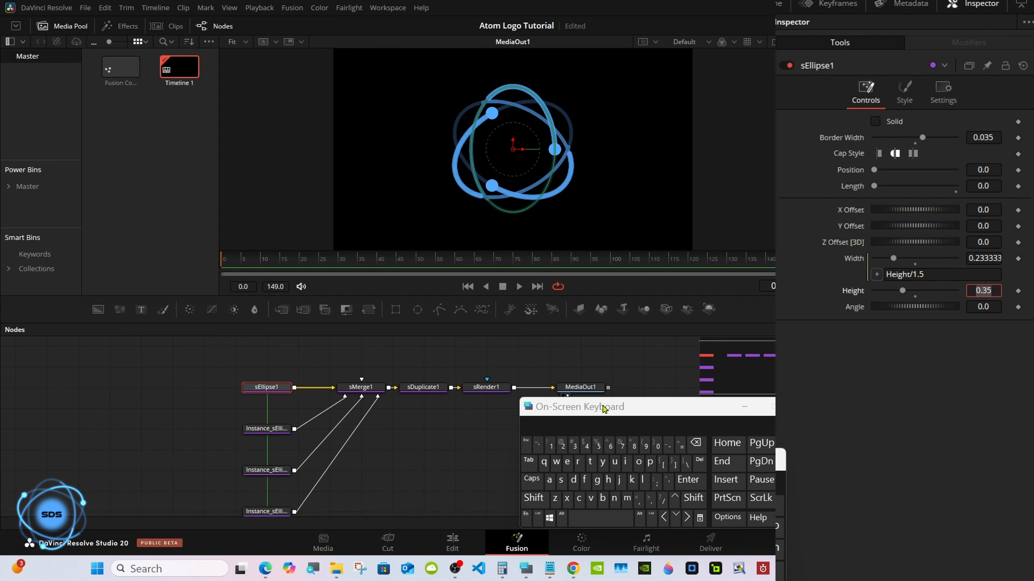
# Move MediaOut1 farther from sRender1 and insert a Merge node between them
pyautogui.moveTo(604, 408); pyautogui.dragTo(786, 417)
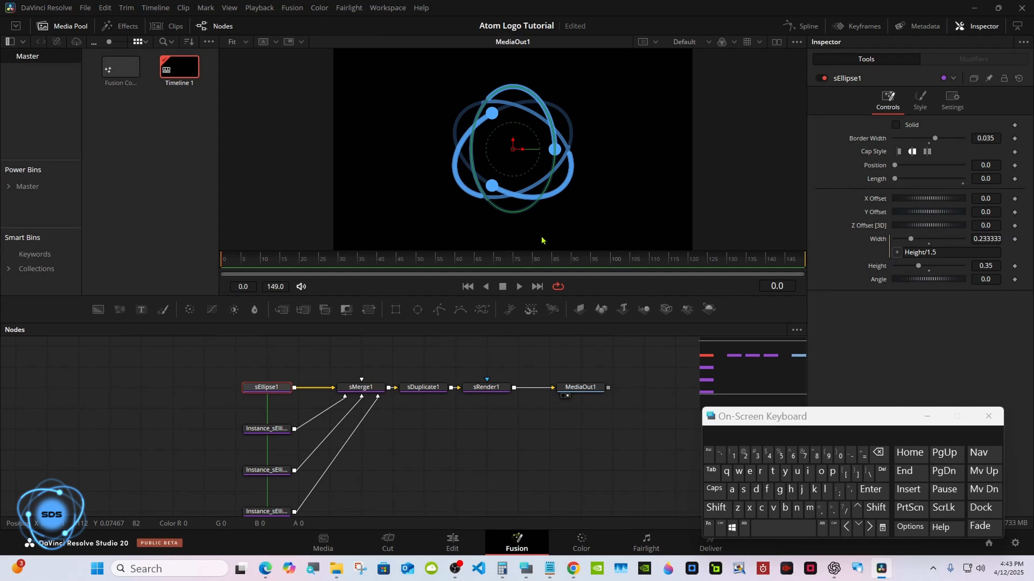
pyautogui.moveTo(581, 387); pyautogui.dragTo(643, 387)
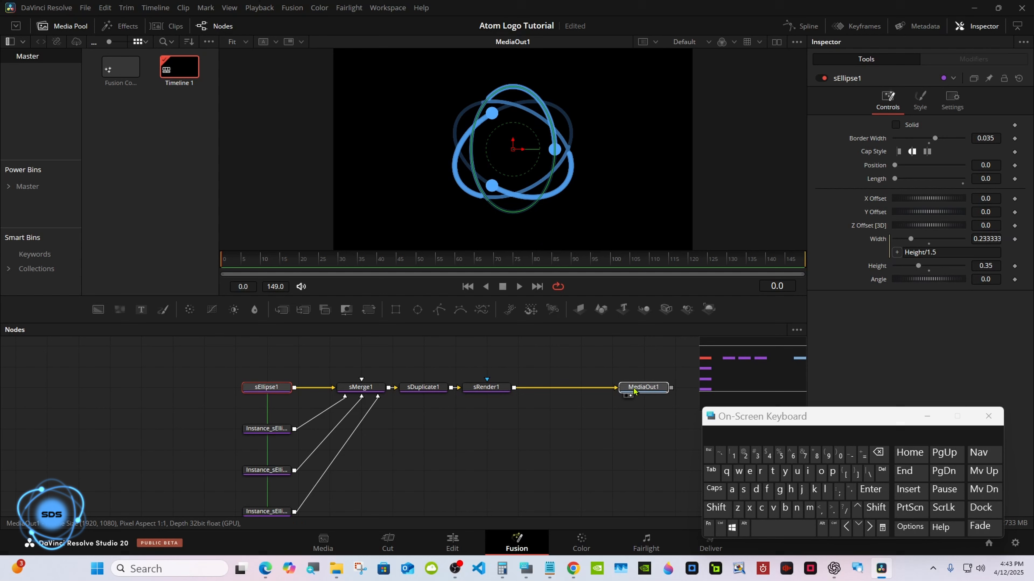
pyautogui.click(494, 388)
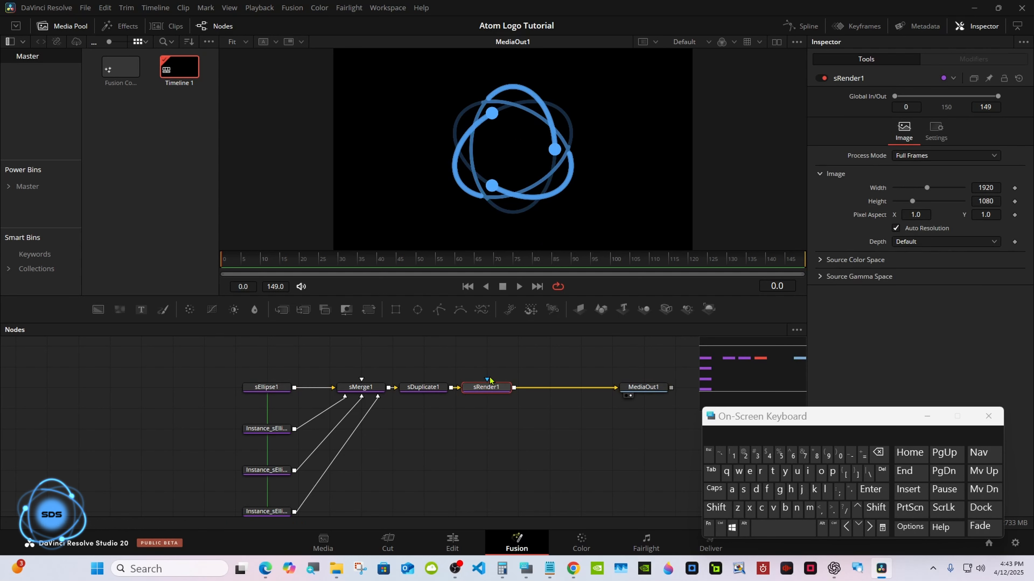
pyautogui.click(284, 311)
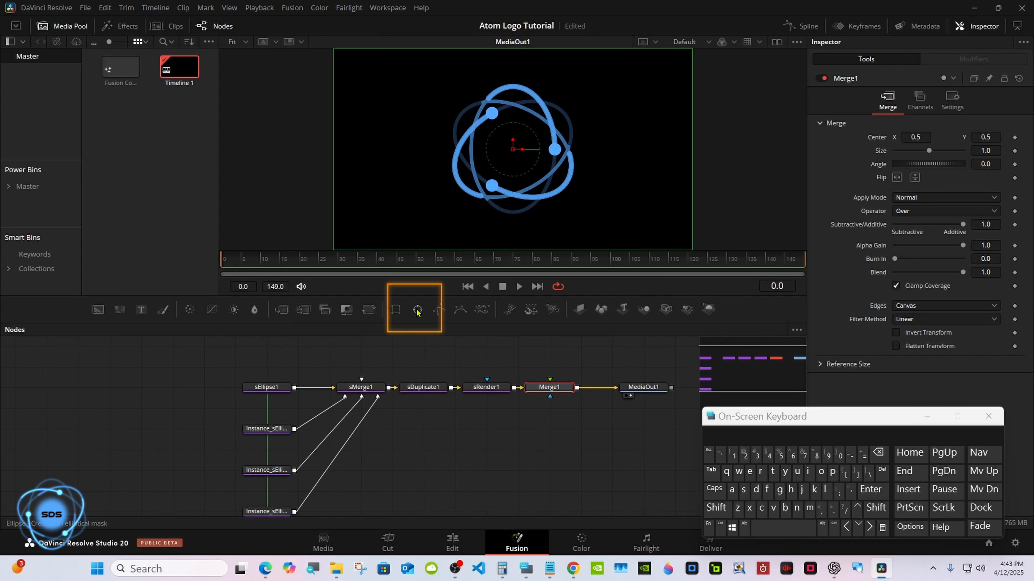
# Add an Ellipse mask node above Merge1, connect it to the merge's foreground input, and disable its Show View Controls option
pyautogui.moveTo(417, 312); pyautogui.dragTo(442, 329)
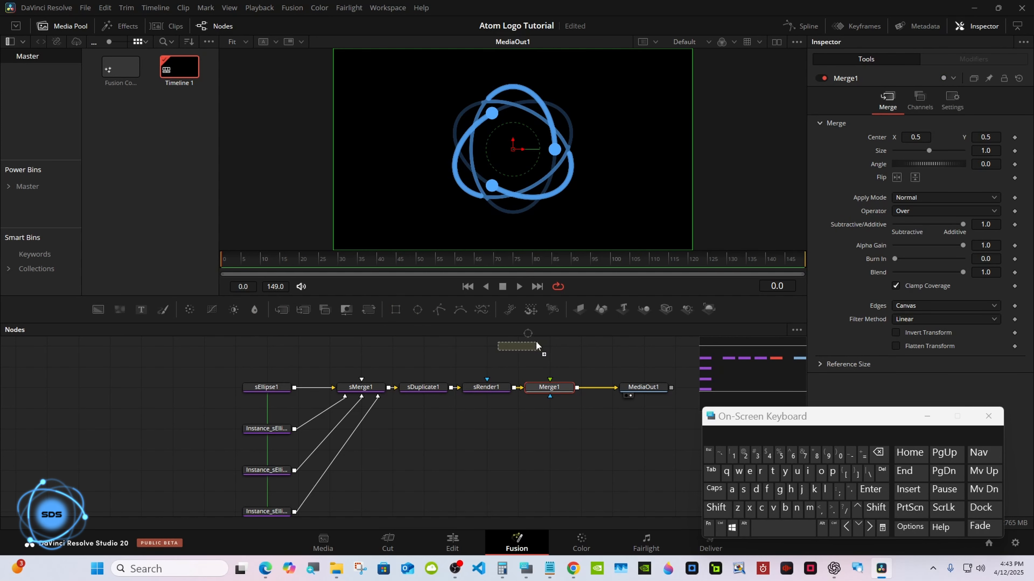
pyautogui.moveTo(536, 343); pyautogui.dragTo(550, 409)
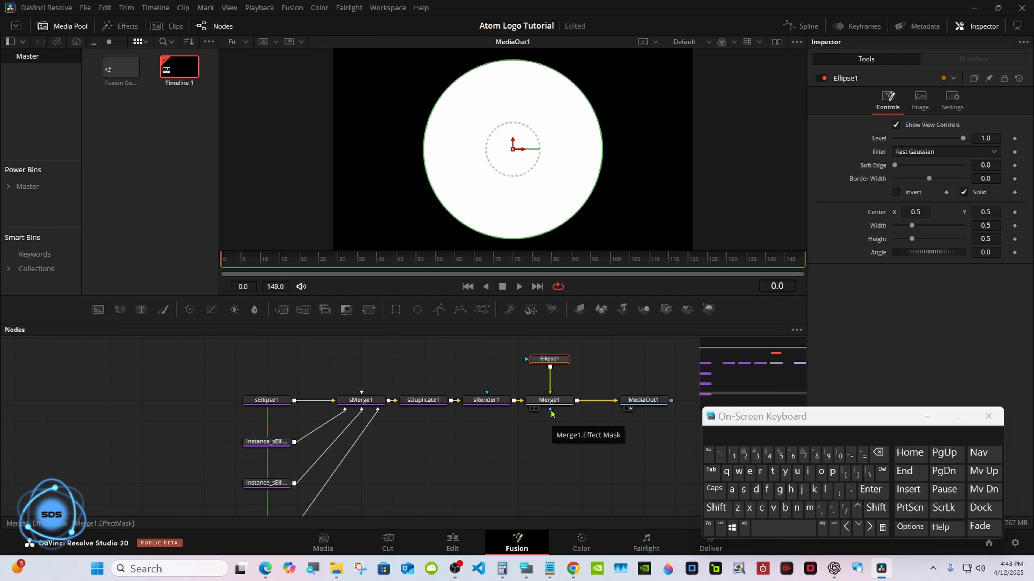
pyautogui.moveTo(774, 416); pyautogui.dragTo(593, 414)
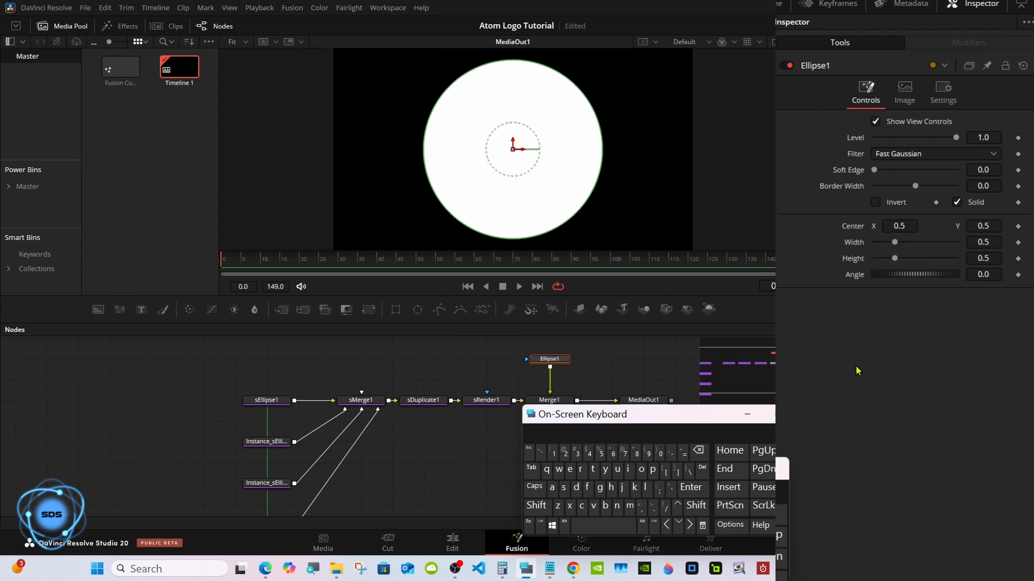
pyautogui.click(895, 125)
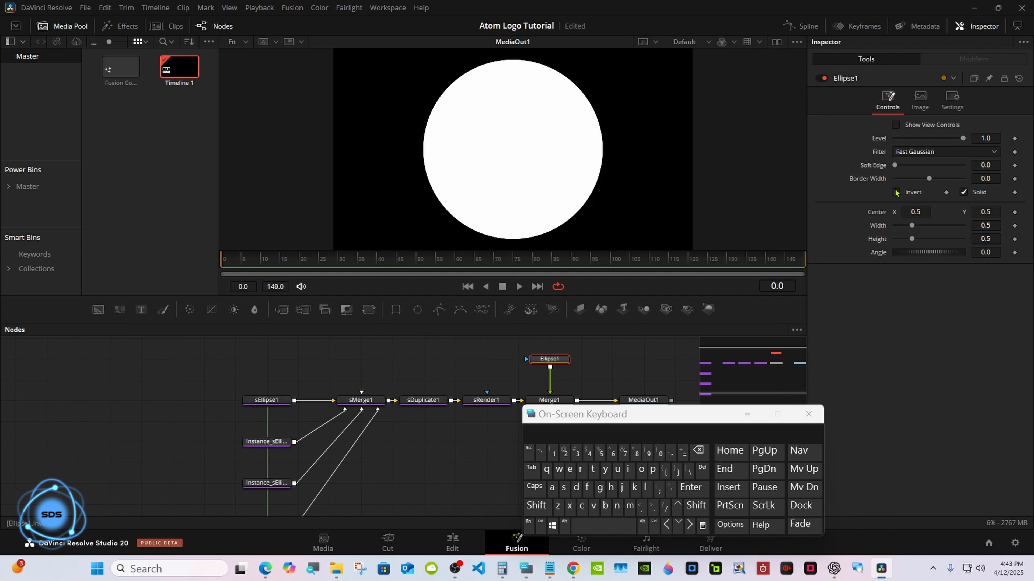
# Insert a Background node between Ellipse1 and Merge1, with the ellipse as its mask and the background as the merge's foreground
pyautogui.moveTo(562, 359); pyautogui.dragTo(562, 339)
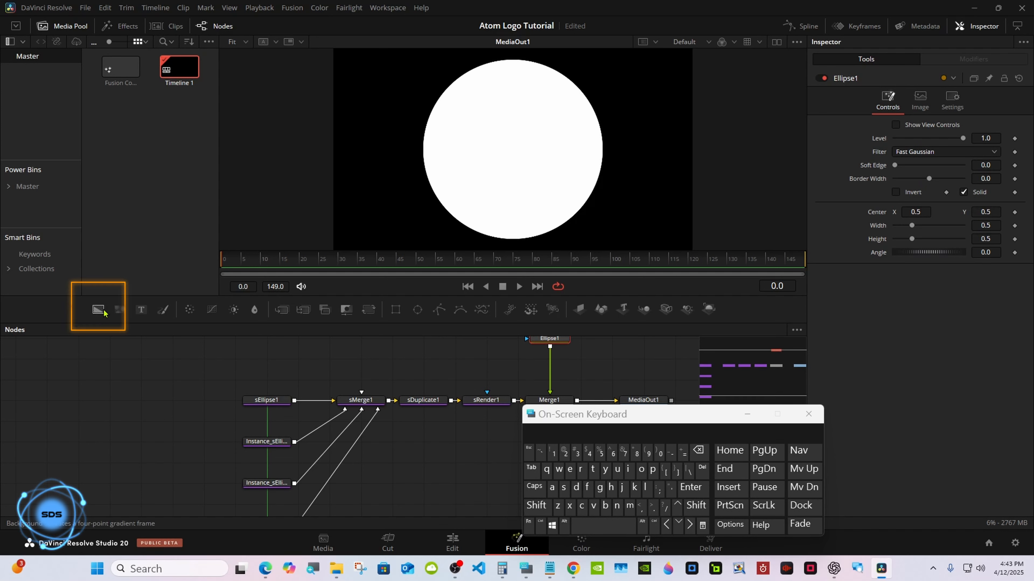
pyautogui.moveTo(103, 312); pyautogui.dragTo(518, 378)
pyautogui.moveTo(609, 430); pyautogui.dragTo(703, 441)
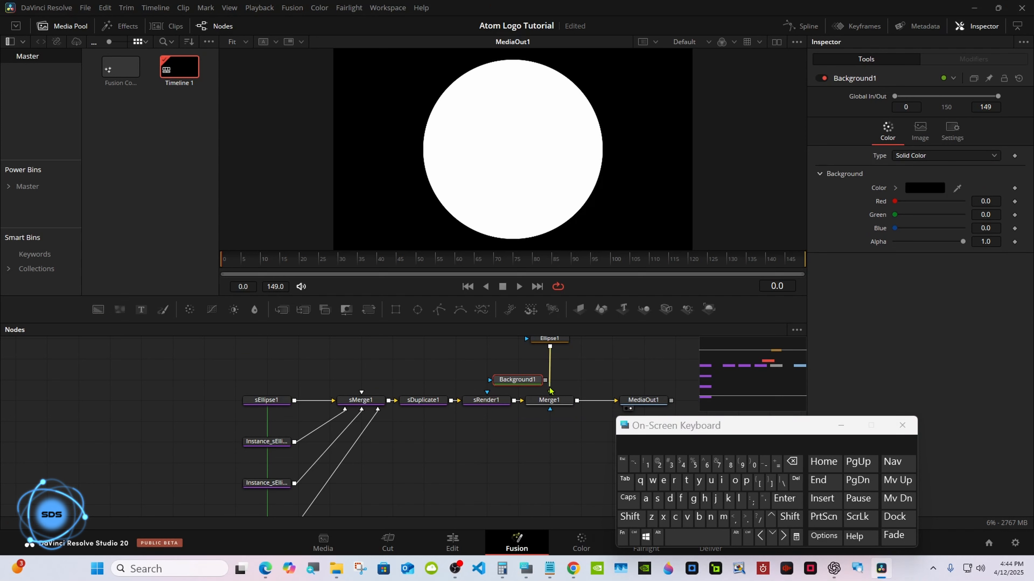
pyautogui.moveTo(549, 391)
pyautogui.mouseDown()
pyautogui.moveTo(509, 385)
pyautogui.moveTo(541, 363)
pyautogui.moveTo(549, 392)
pyautogui.mouseUp()
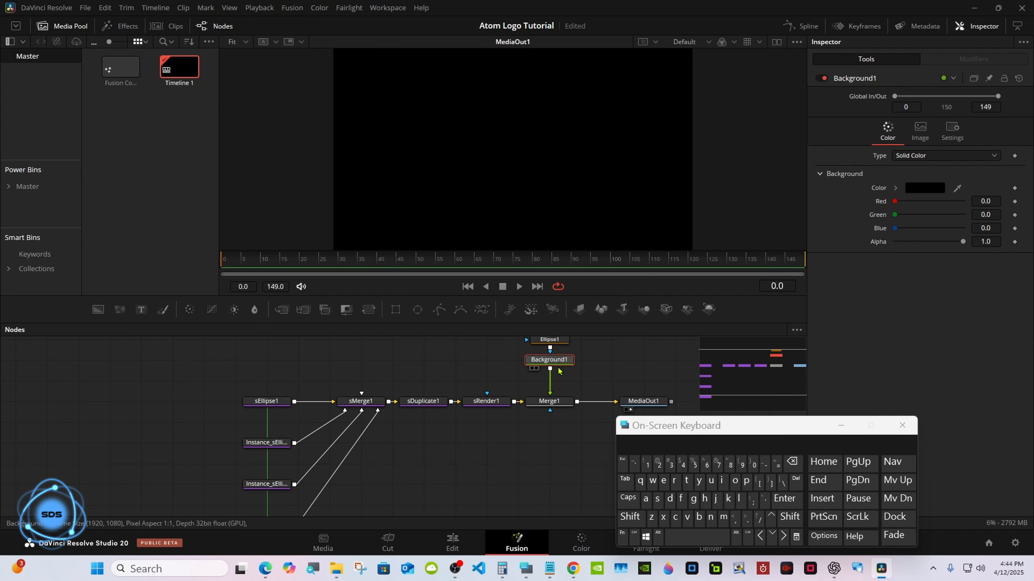
# Set the color of Background1 to the light blue basic color with Red 0.333333, Green 0.666666 and Blue 1.0
pyautogui.click(918, 190)
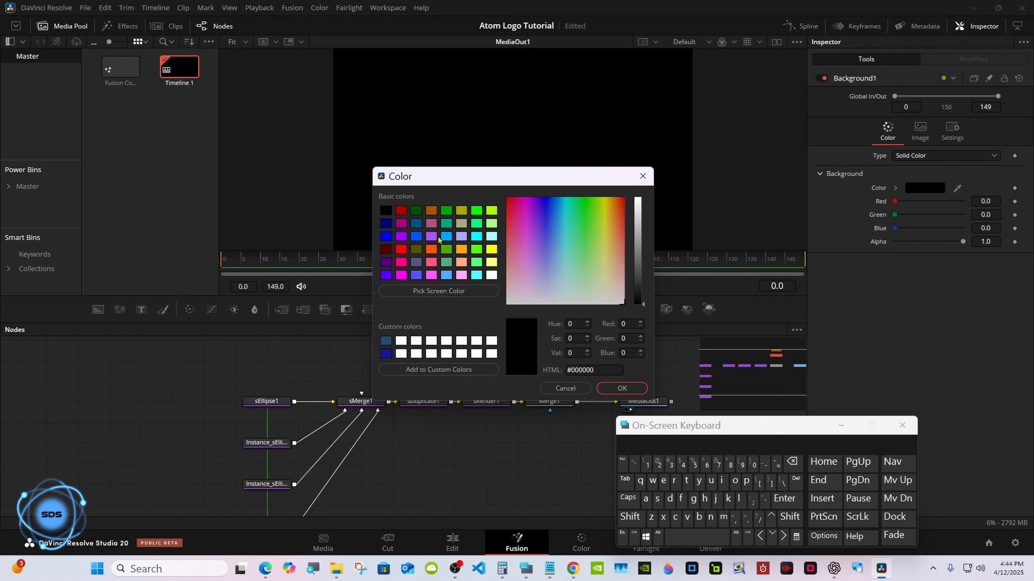
pyautogui.click(445, 275)
pyautogui.click(603, 388)
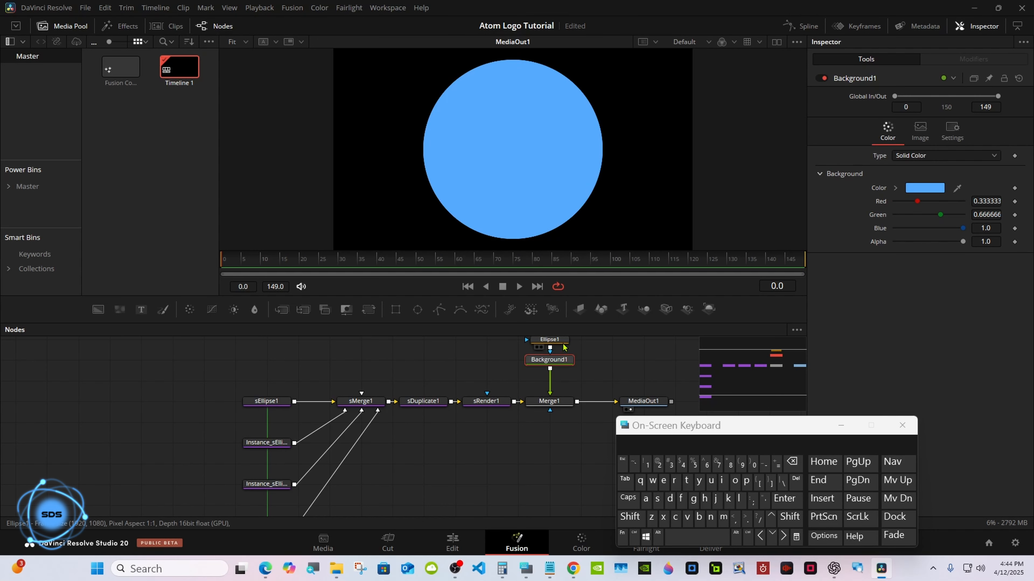
# Link Ellipse1's Width to its Height with the expression Height and set the Height to 0.175
pyautogui.scroll(2, 626, 362)
pyautogui.click(550, 359)
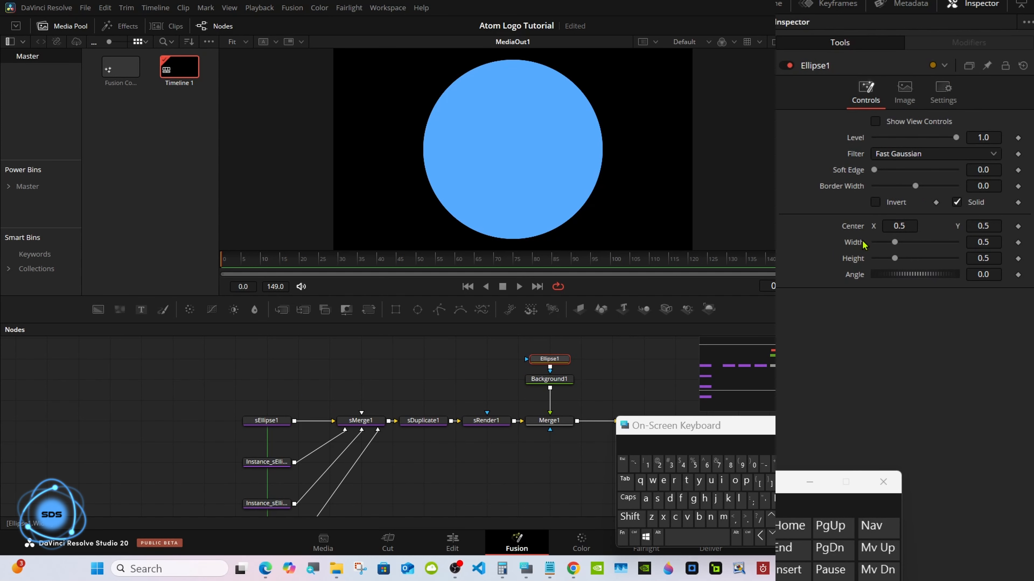
pyautogui.rightClick(863, 245)
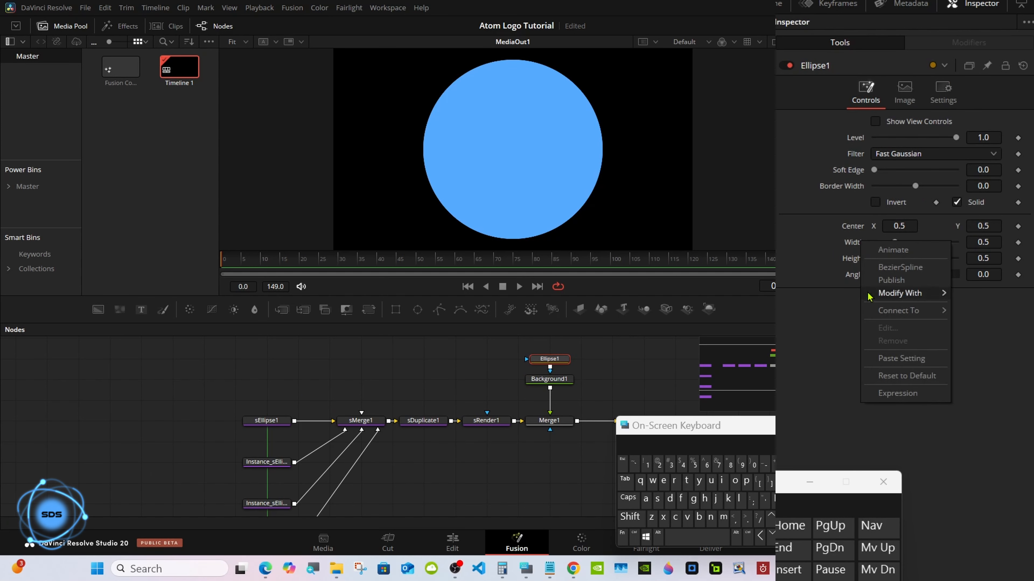
pyautogui.click(889, 394)
pyautogui.moveTo(876, 259)
pyautogui.mouseDown()
pyautogui.moveTo(892, 283)
pyautogui.moveTo(880, 274)
pyautogui.mouseUp()
pyautogui.click(994, 274)
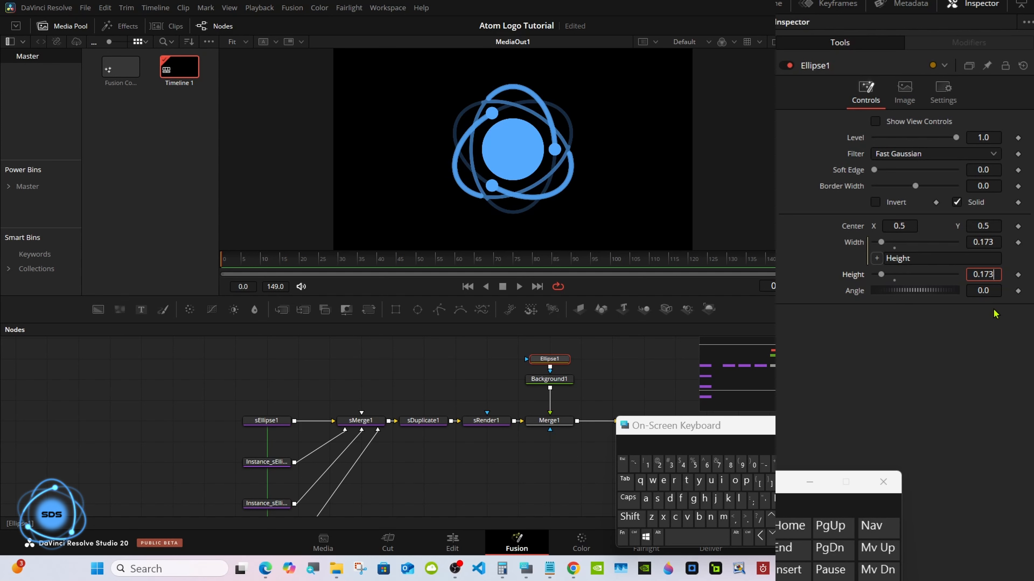
pyautogui.press('BackSpace')
pyautogui.write('5')
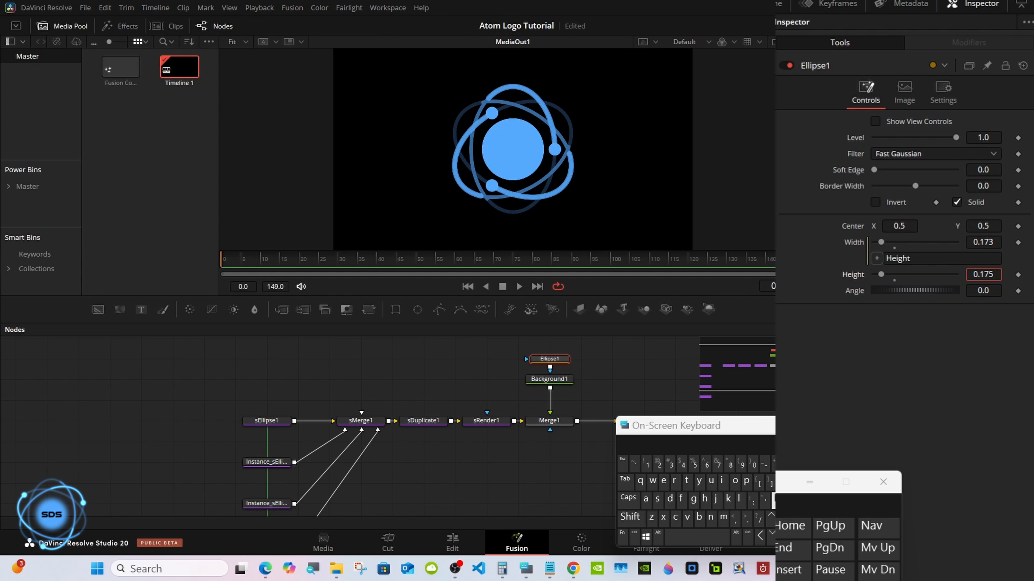
pyautogui.press('Return')
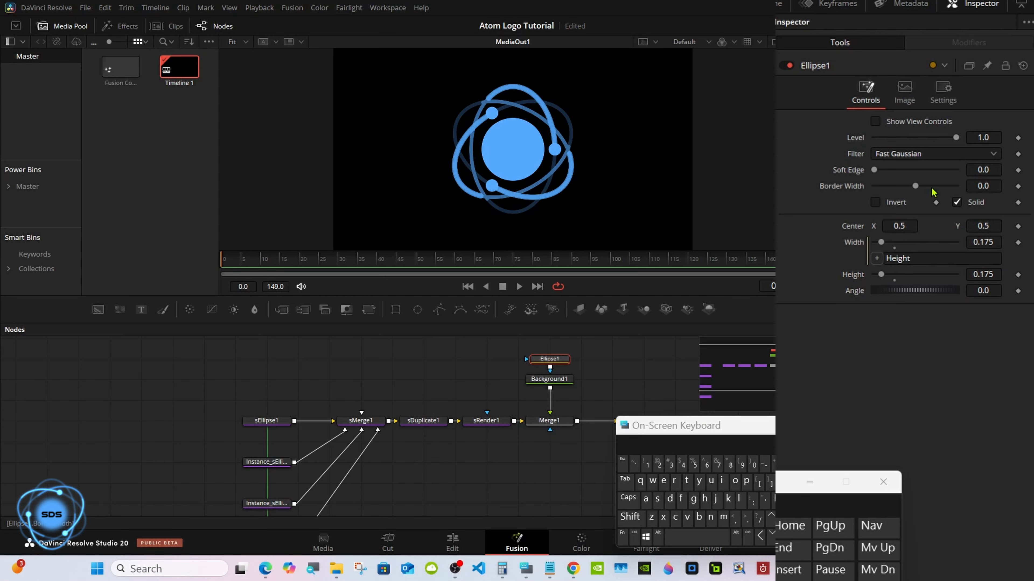
# Set the Soft Edge of Ellipse1 to 0.01
pyautogui.click(988, 169)
pyautogui.click(647, 463)
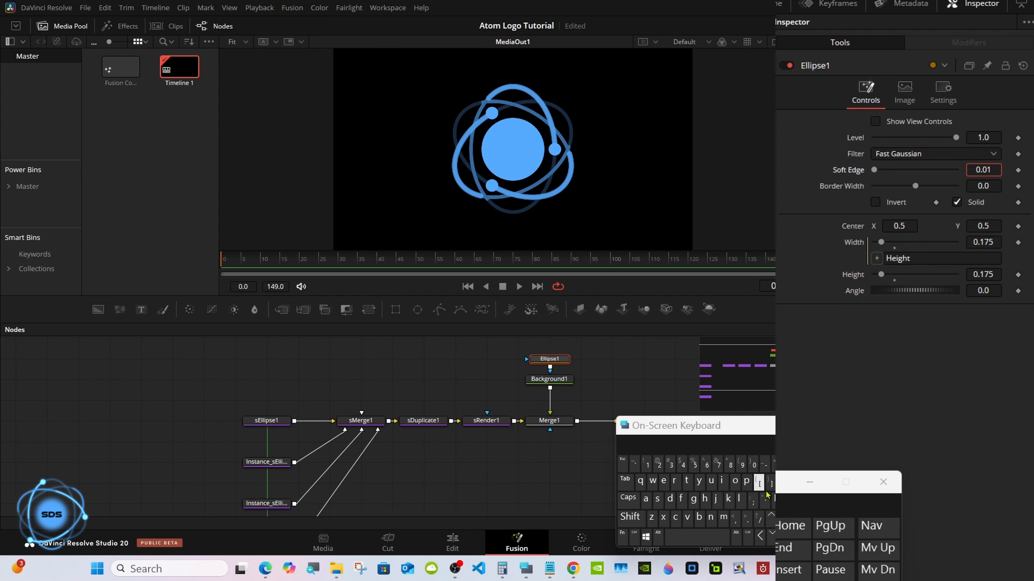
pyautogui.click(772, 500)
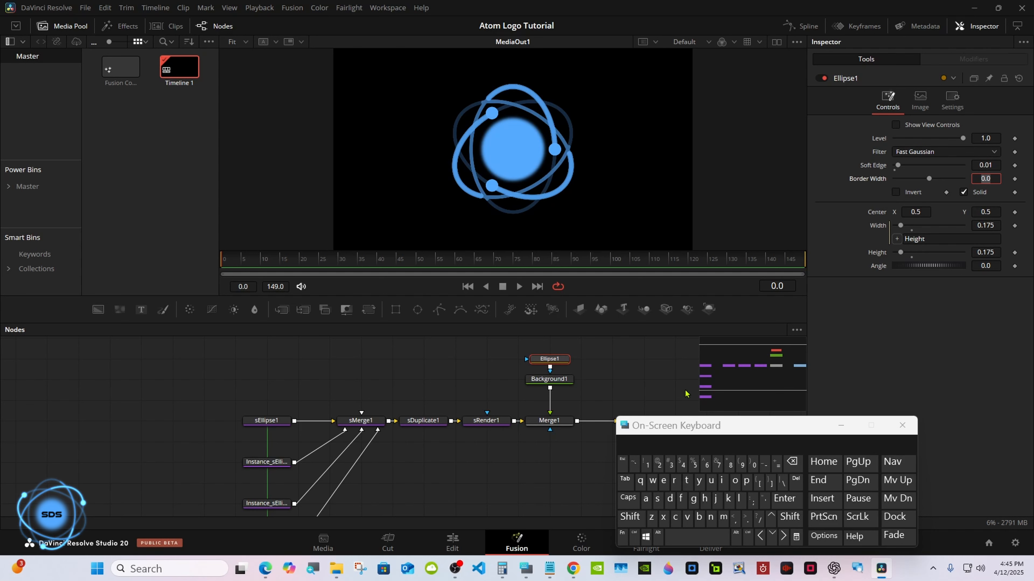
# Insert a second Merge node between Merge1 and MediaOut1 and connect a new Text node to its foreground input
pyautogui.moveTo(679, 421); pyautogui.dragTo(761, 418)
pyautogui.click(684, 422)
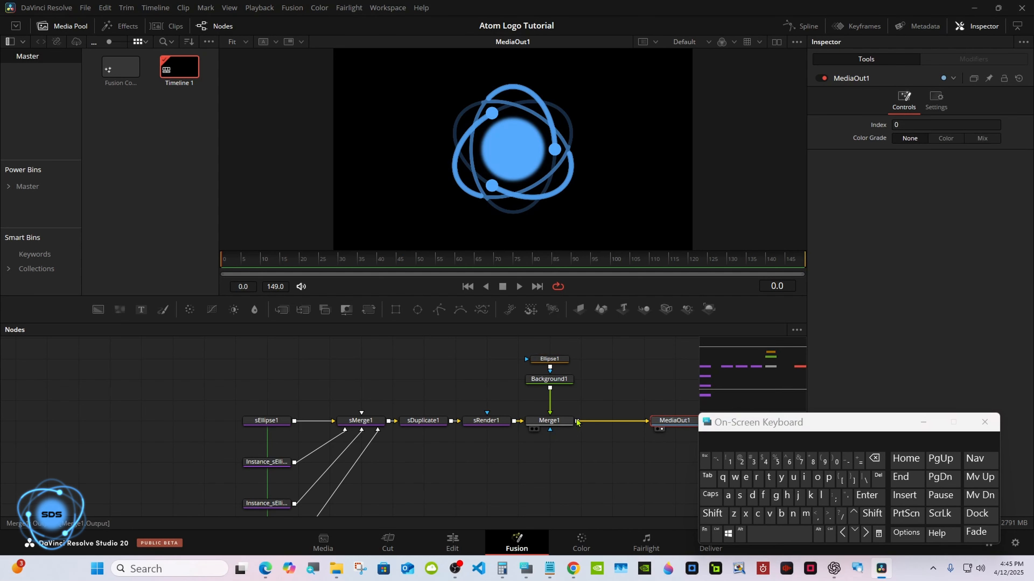
pyautogui.click(574, 421)
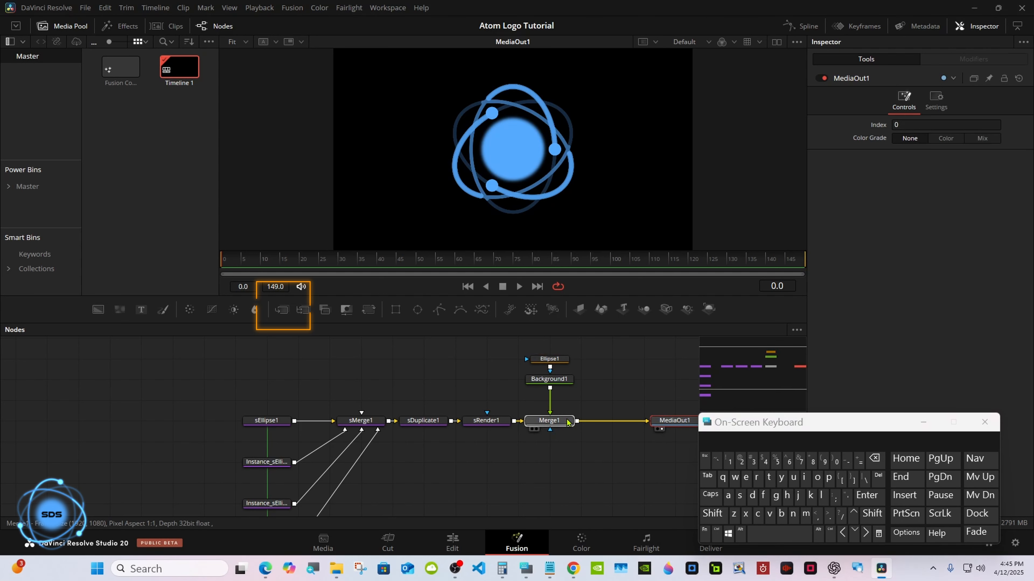
pyautogui.click(282, 312)
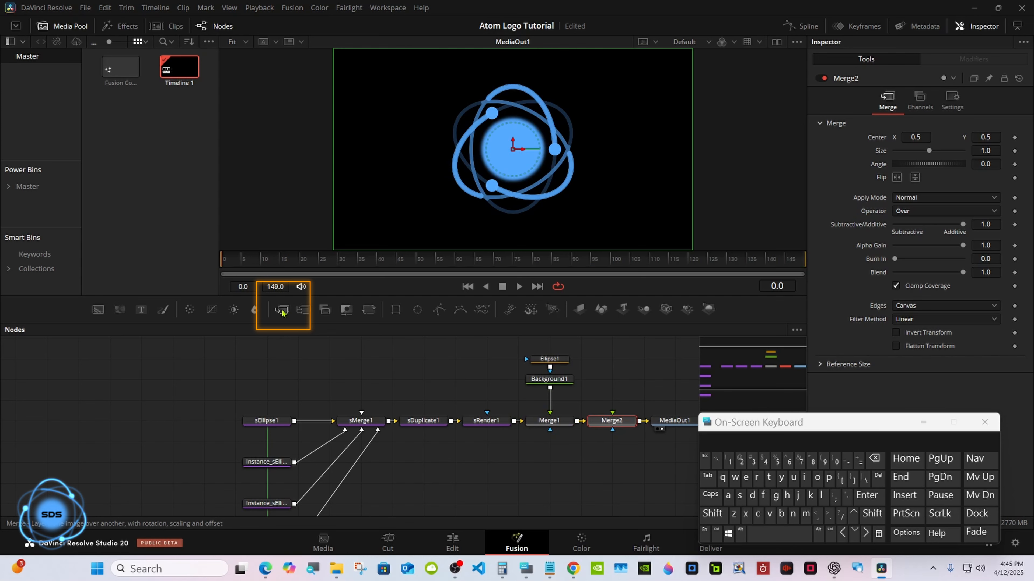
pyautogui.moveTo(140, 312); pyautogui.dragTo(612, 418)
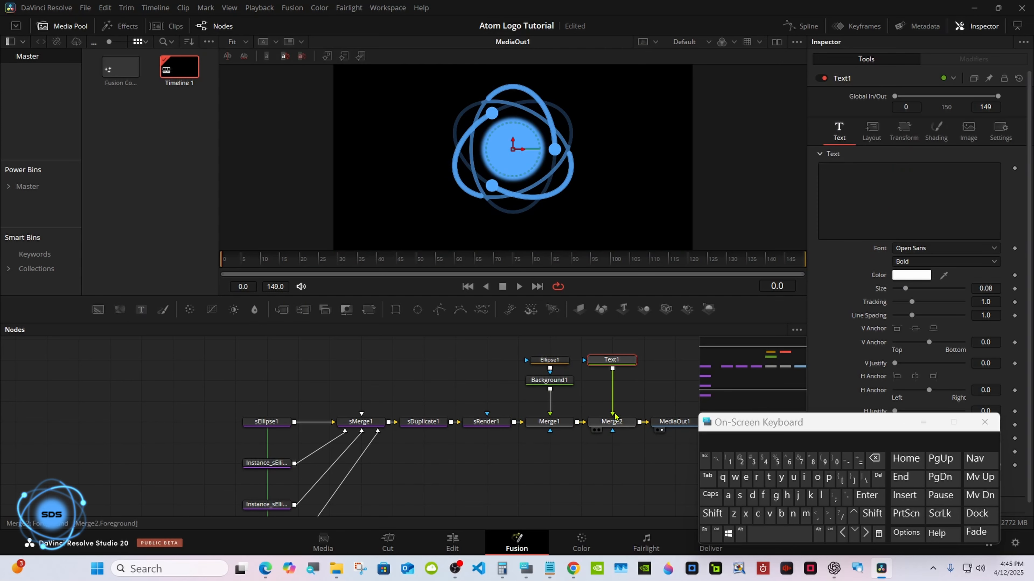
# Enter SDS in capitals as the text of Text1
pyautogui.click(843, 192)
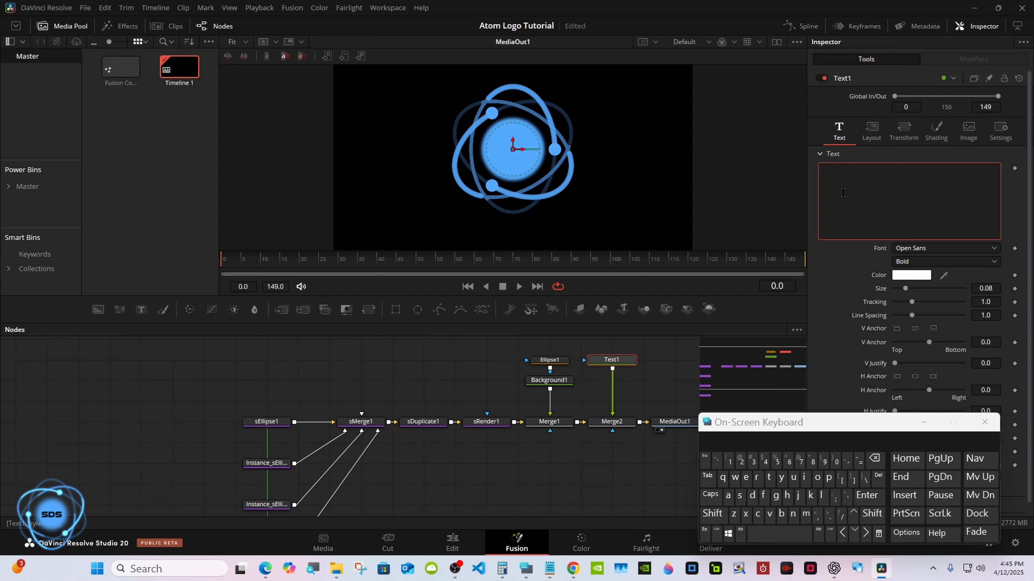
pyautogui.click(711, 495)
pyautogui.click(740, 495)
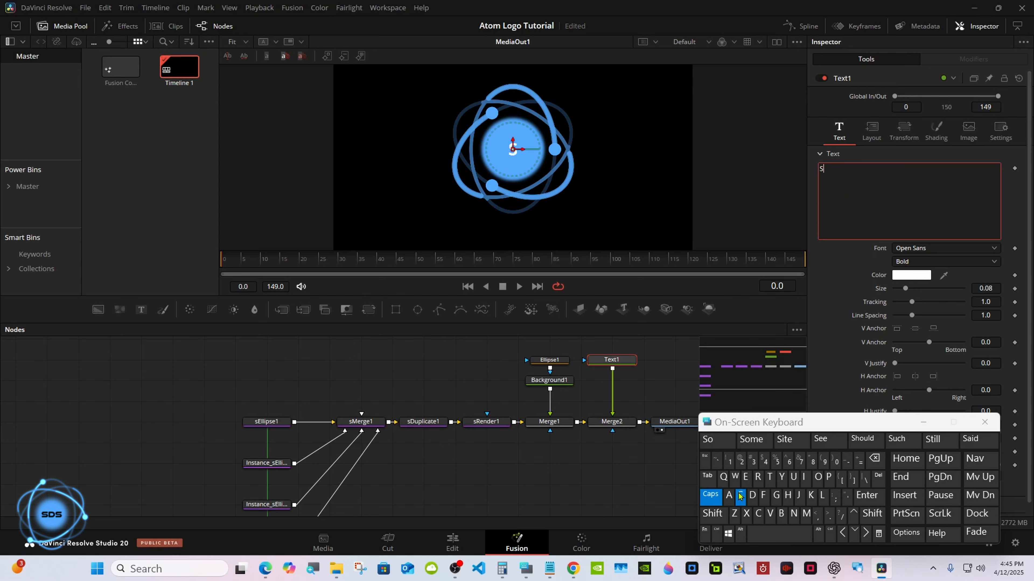
pyautogui.click(788, 443)
pyautogui.moveTo(790, 428); pyautogui.dragTo(571, 426)
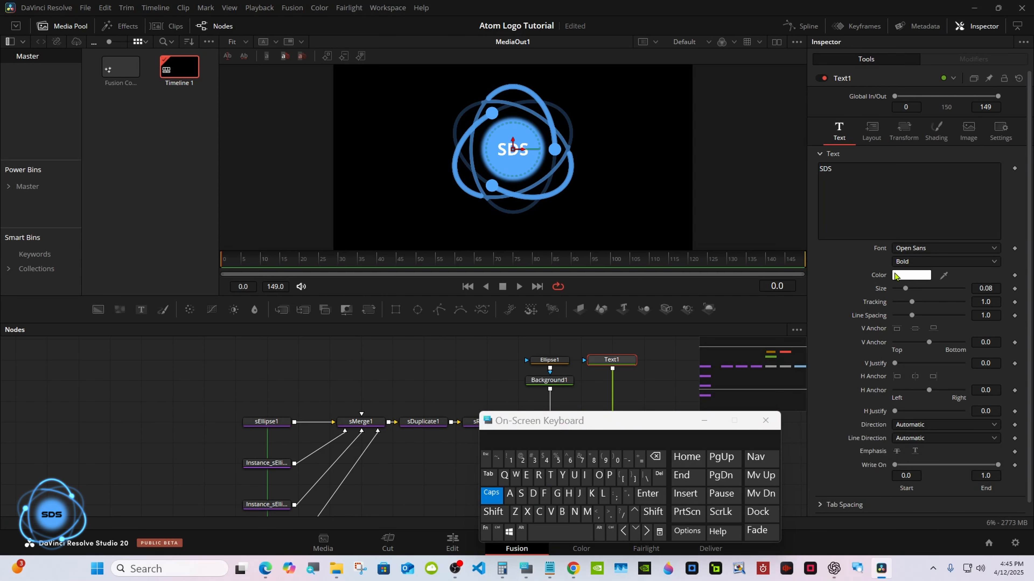
# Set the Text1 font to Nuishock and its Tracking to 1.03
pyautogui.click(928, 248)
pyautogui.click(930, 440)
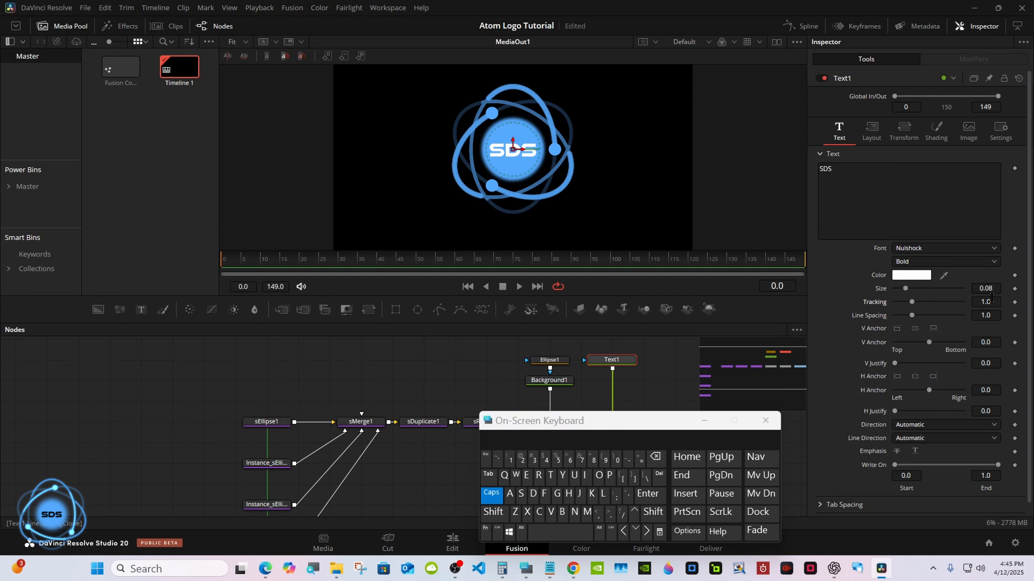
pyautogui.click(985, 301)
pyautogui.click(534, 460)
pyautogui.click(647, 494)
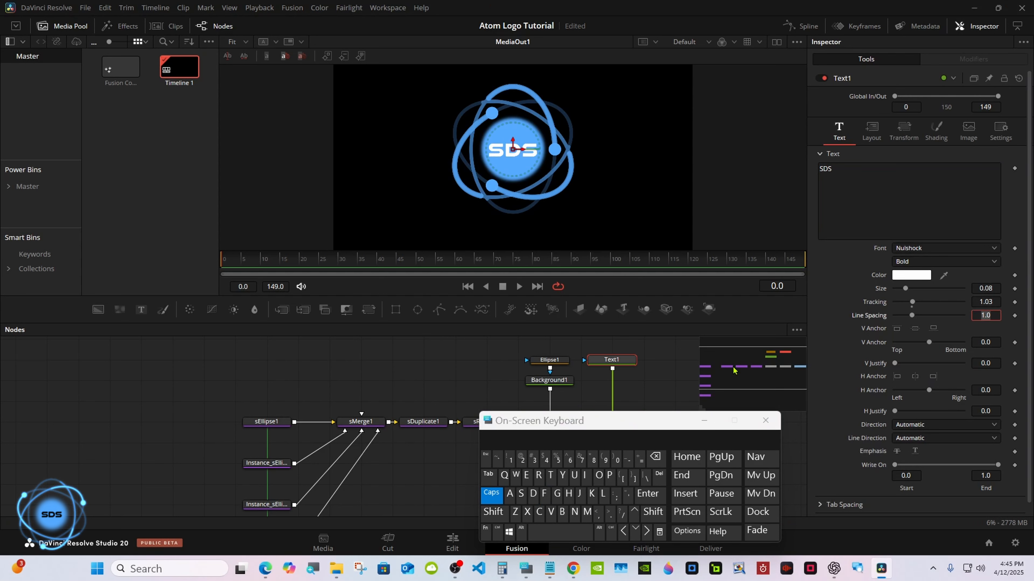
# Change the Text1 color to the black basic color
pyautogui.click(901, 277)
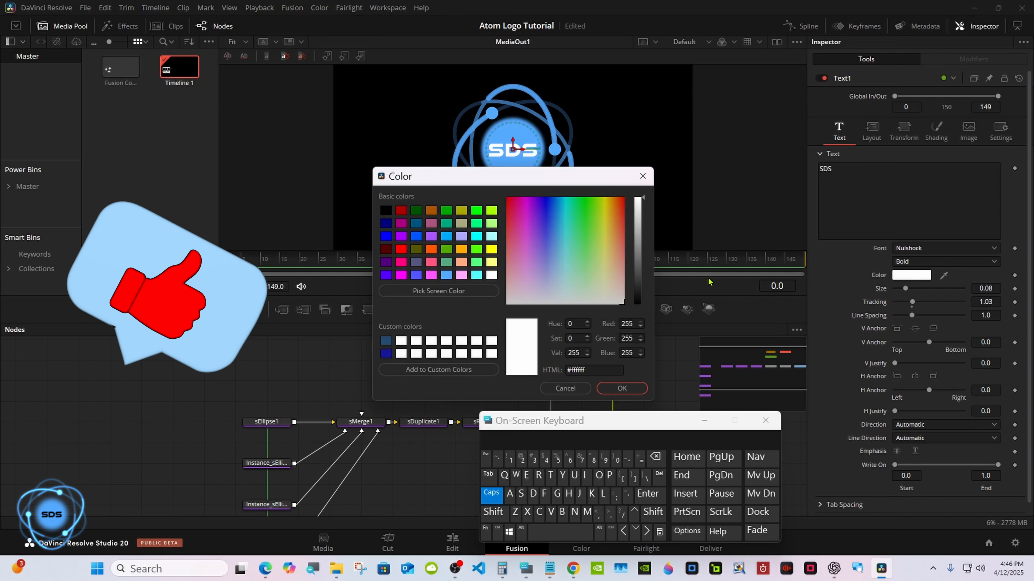
pyautogui.click(386, 210)
pyautogui.click(622, 388)
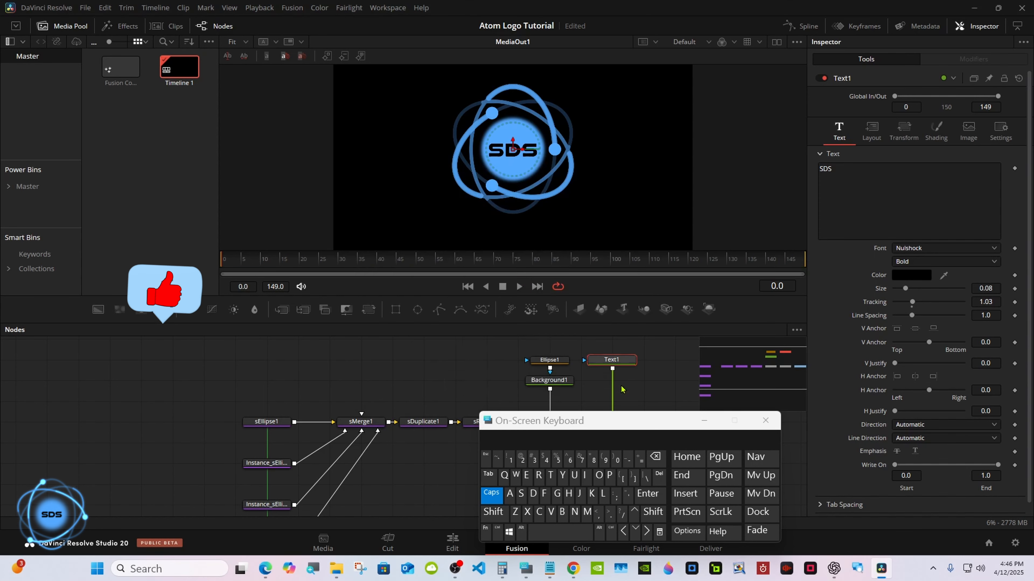
# Keyframe the Position of sEllipse1 at 1.0 on frame 0 and 0.0 on frame 50
pyautogui.moveTo(608, 425); pyautogui.dragTo(481, 434)
pyautogui.click(537, 472)
pyautogui.click(267, 428)
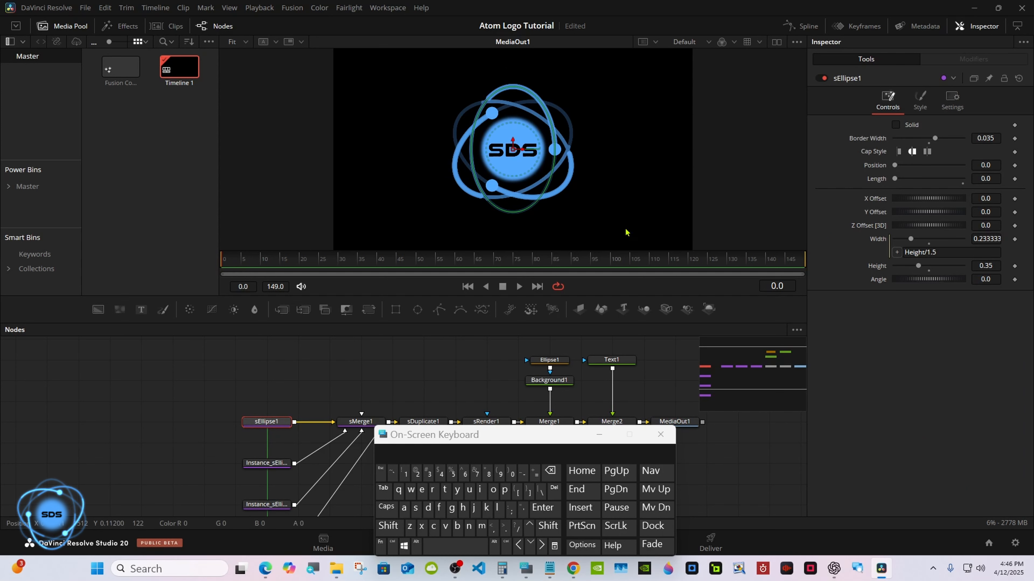
pyautogui.moveTo(895, 165); pyautogui.dragTo(971, 172)
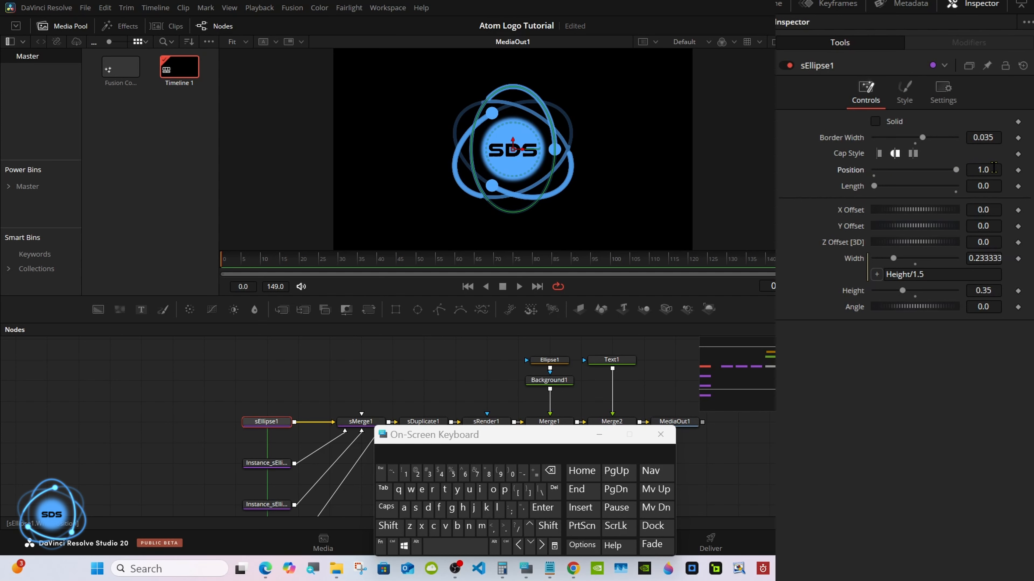
pyautogui.click(1017, 170)
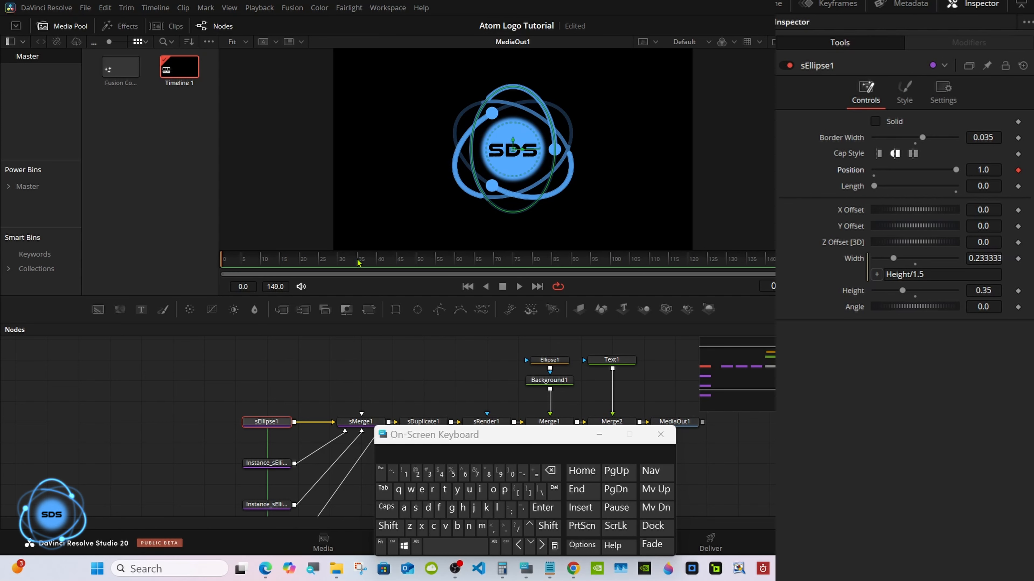
pyautogui.moveTo(361, 263); pyautogui.dragTo(418, 262)
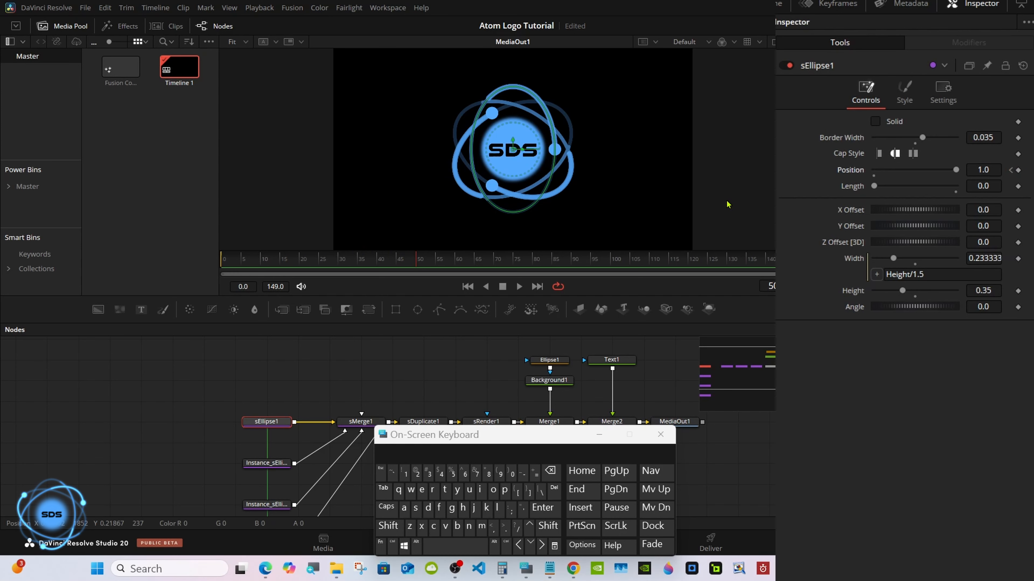
pyautogui.moveTo(956, 171); pyautogui.dragTo(837, 174)
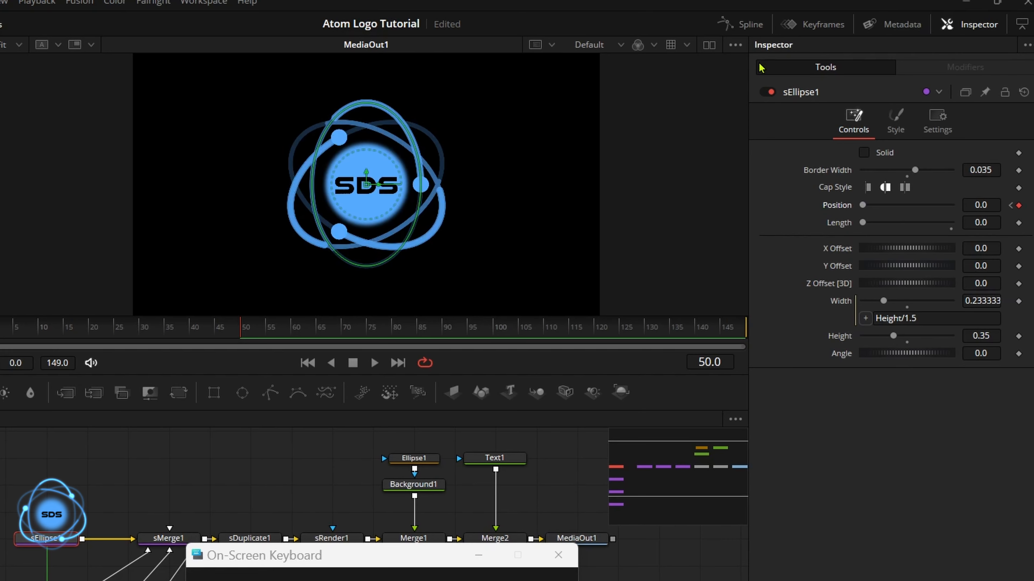
# Open the Spline editor, limit it to the selected tool, and display only sEllipse1's Position curve fitted to the view
pyautogui.click(750, 30)
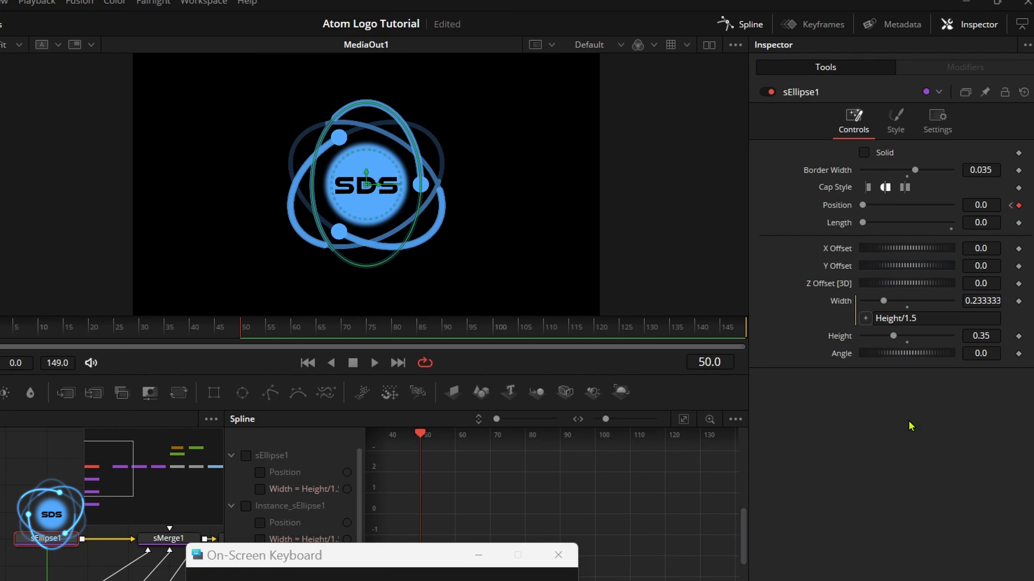
pyautogui.click(1022, 32)
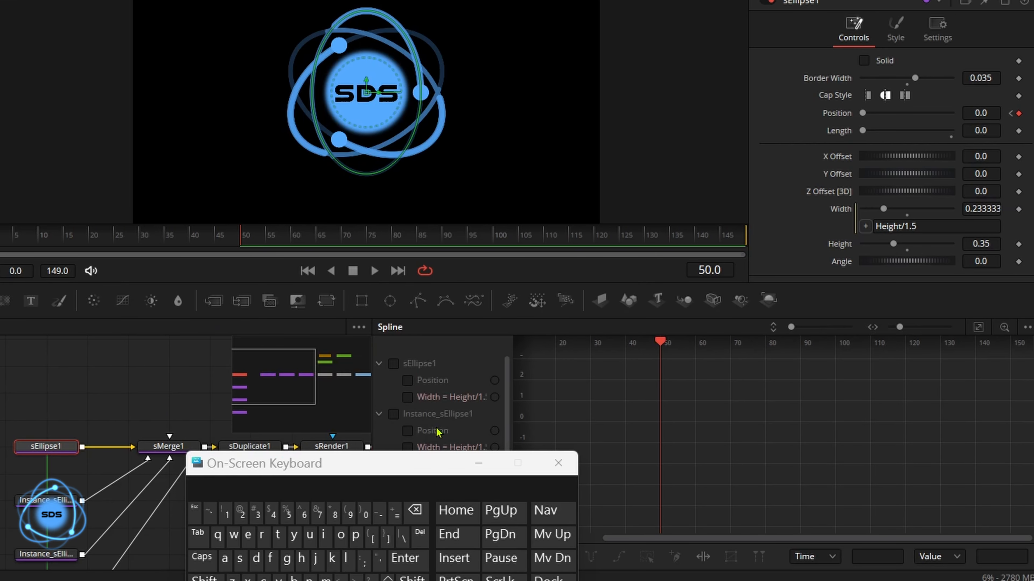
pyautogui.moveTo(395, 464); pyautogui.dragTo(279, 478)
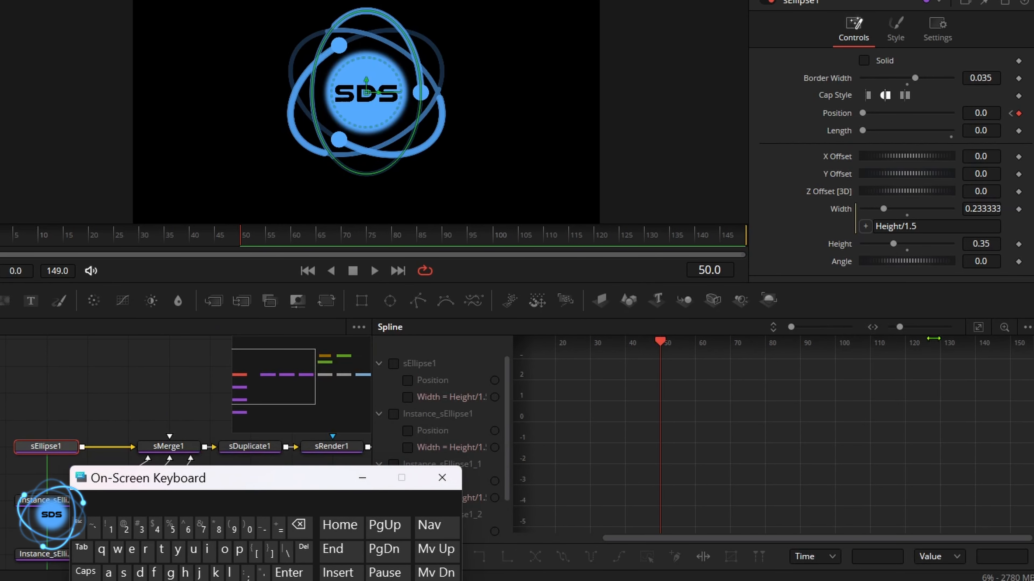
pyautogui.click(1027, 328)
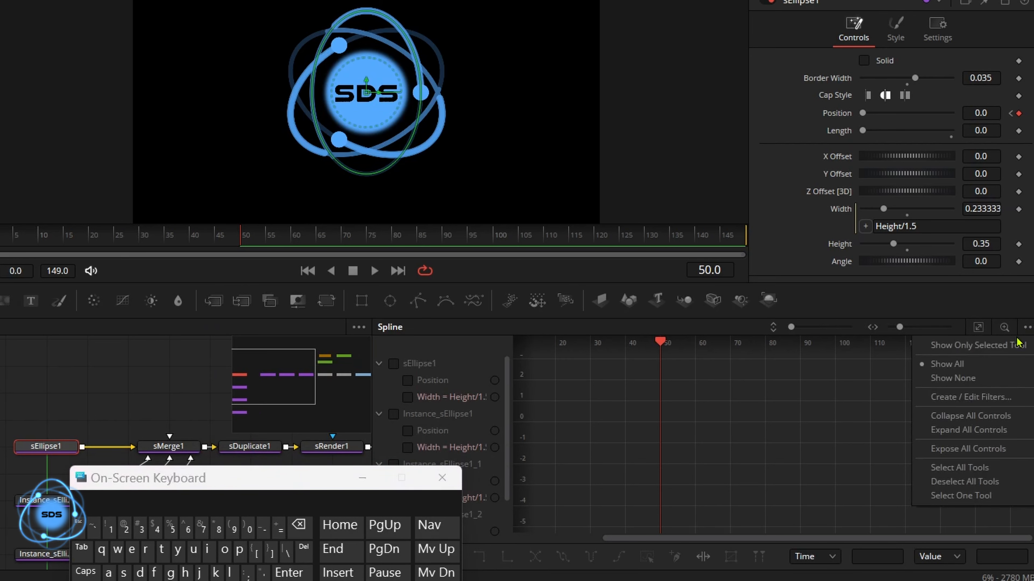
pyautogui.click(992, 347)
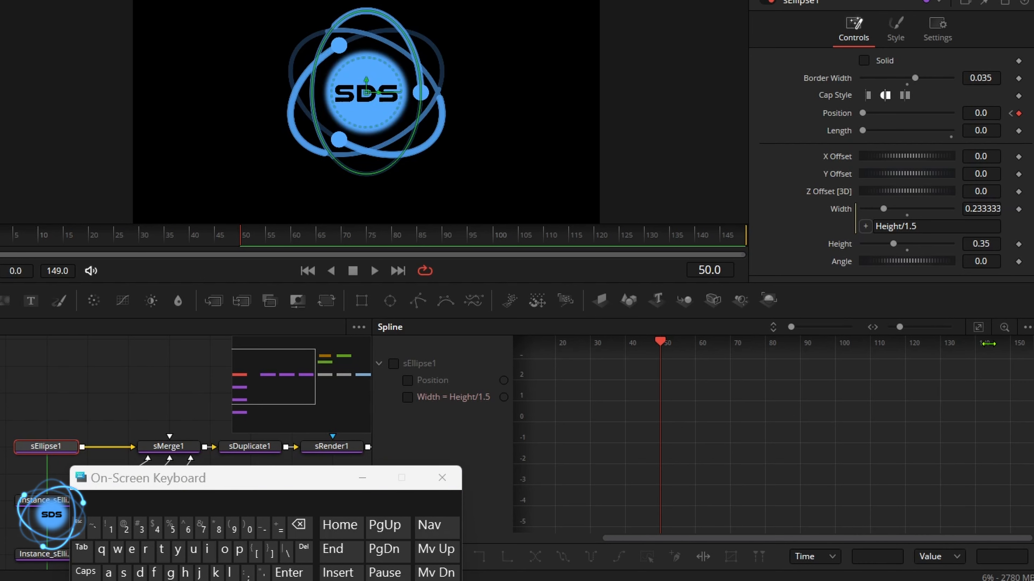
pyautogui.click(393, 363)
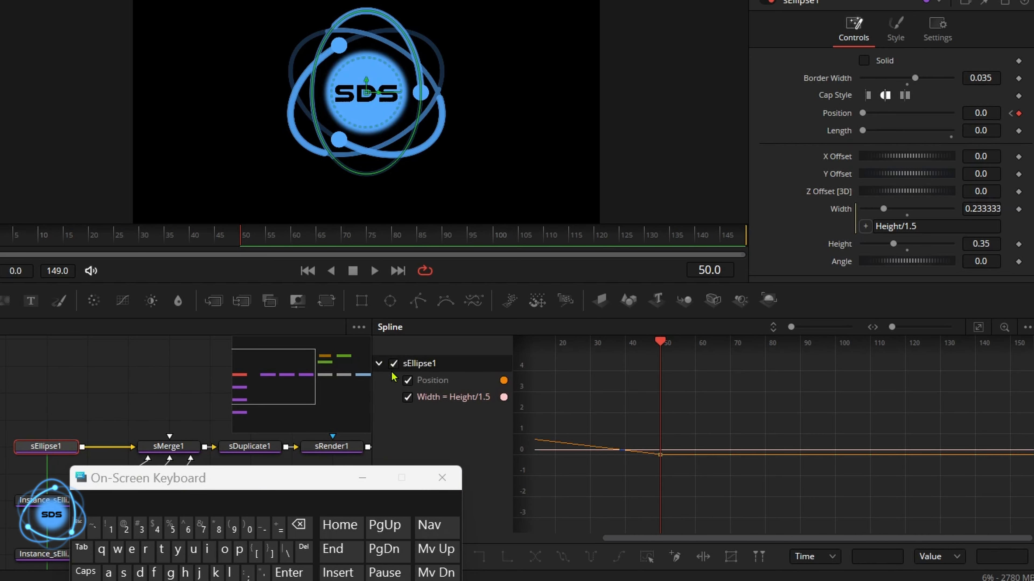
pyautogui.click(407, 398)
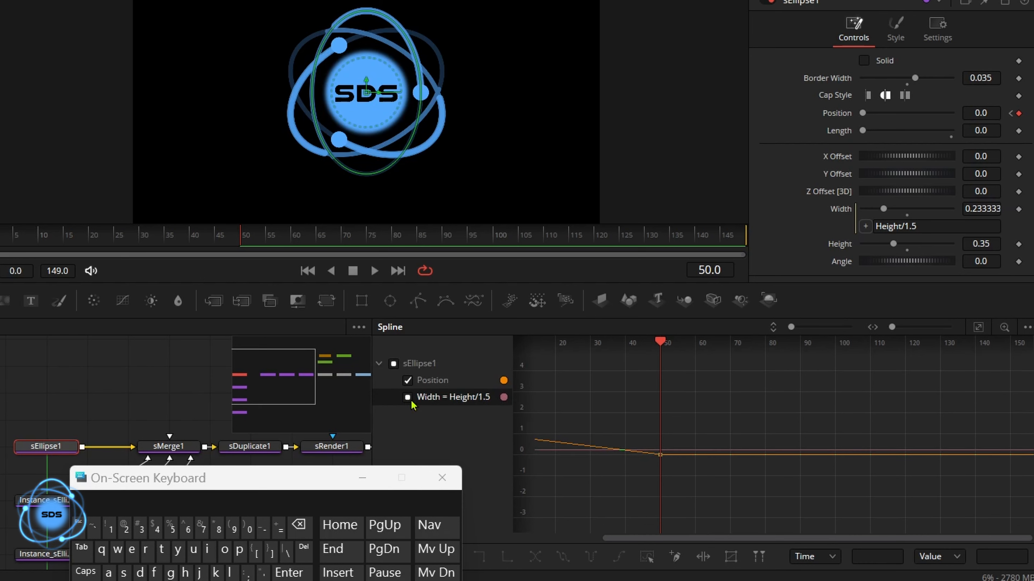
pyautogui.click(408, 398)
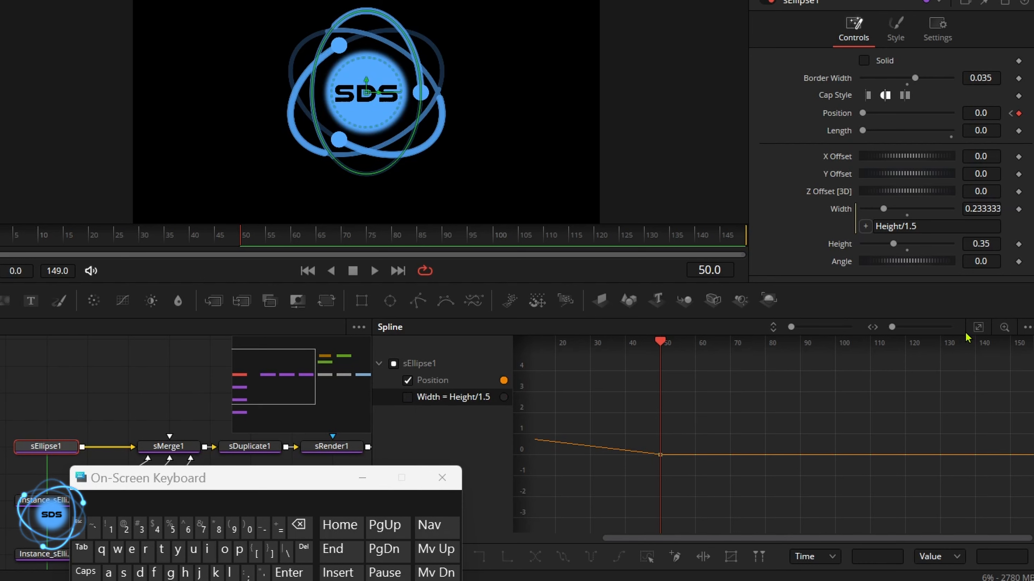
pyautogui.click(978, 328)
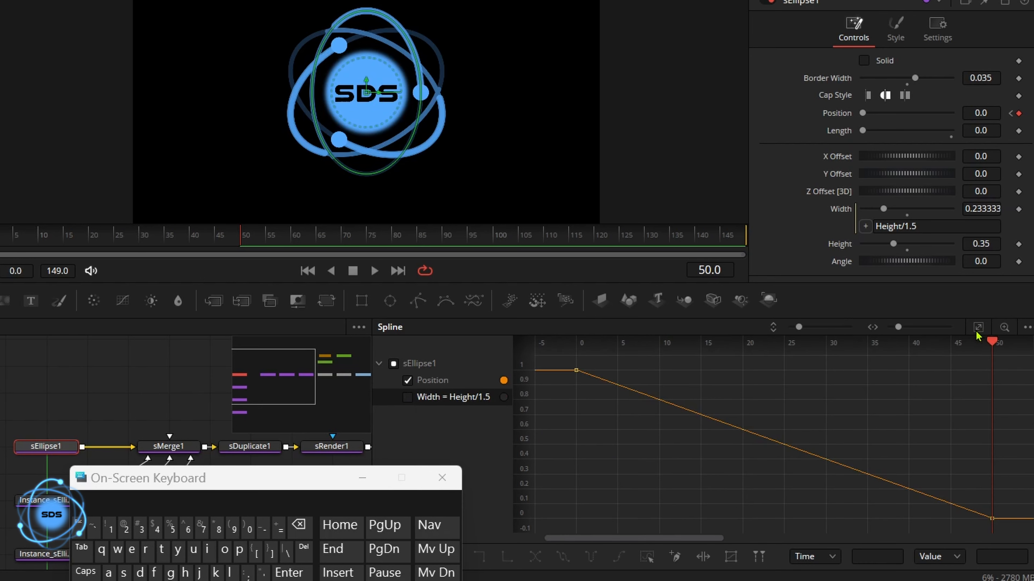
# Select all keys on the Position curve, make it loop with Set Relative, and close the Spline editor
pyautogui.click(647, 558)
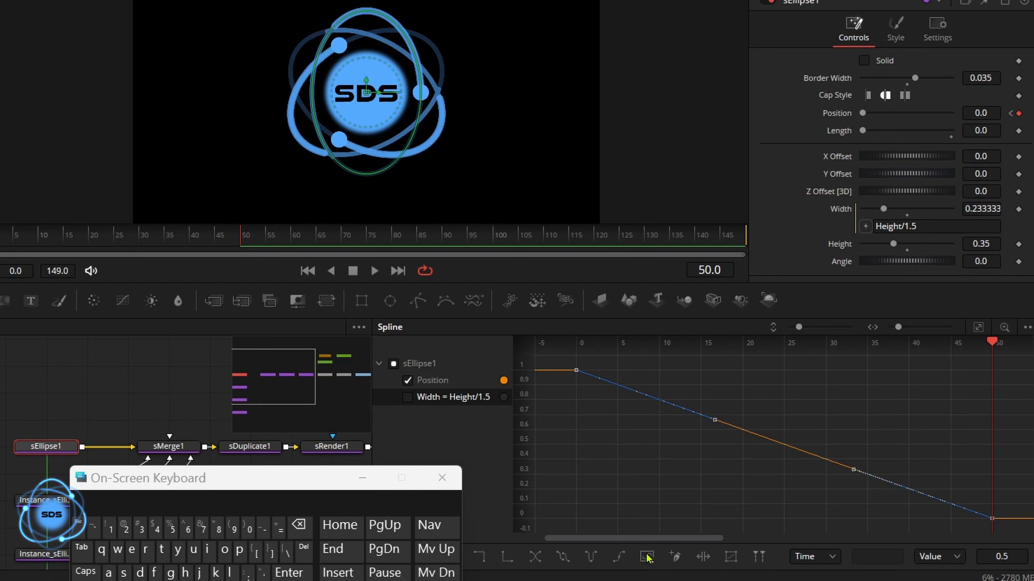
pyautogui.click(619, 558)
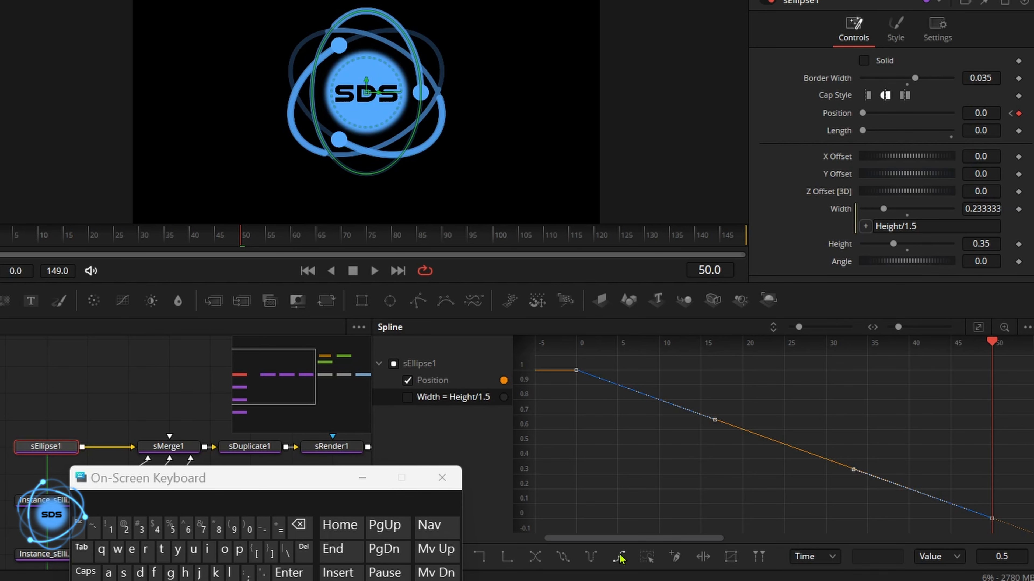
pyautogui.click(406, 381)
pyautogui.click(739, 11)
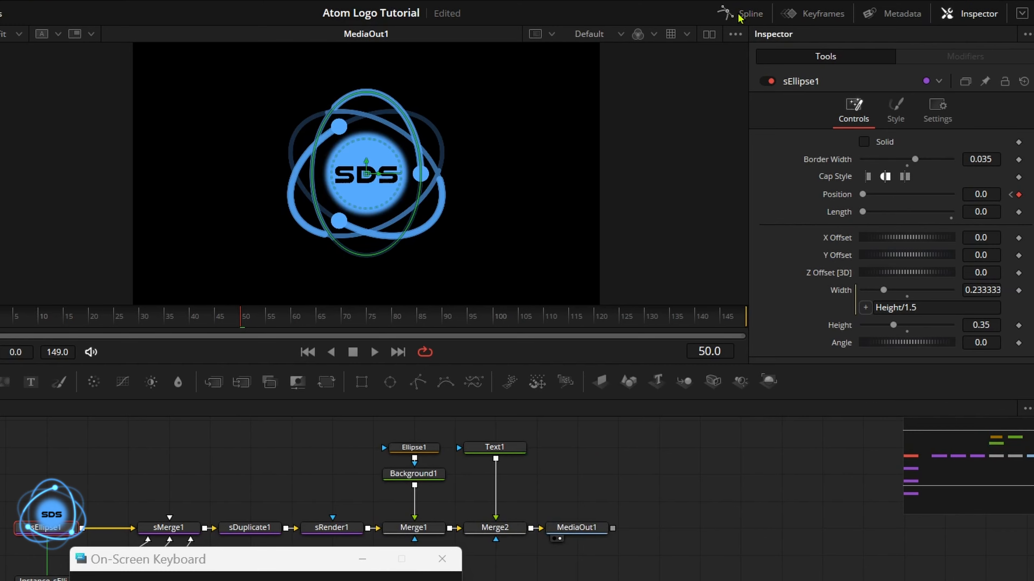
# Scrub the playhead past frame 50 to check that the electrons keep orbiting after the last Position key
pyautogui.moveTo(416, 445); pyautogui.dragTo(787, 403)
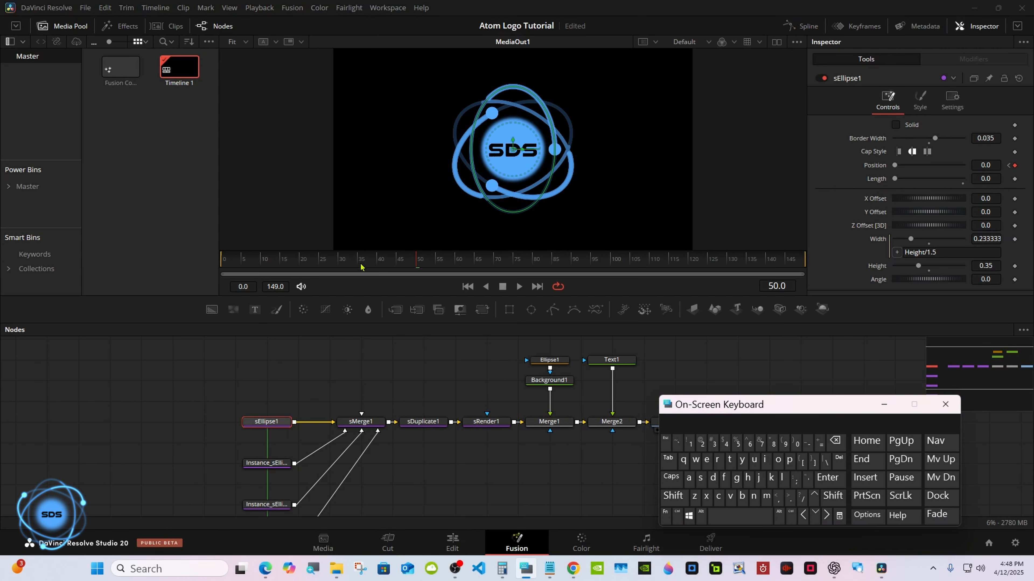
pyautogui.moveTo(361, 264); pyautogui.dragTo(420, 262)
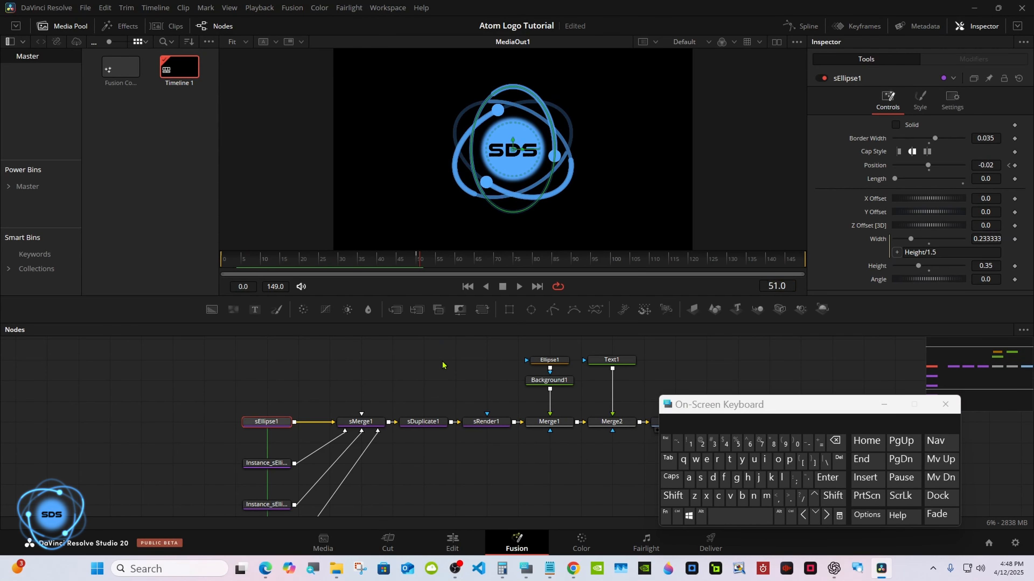
pyautogui.click(443, 364)
pyautogui.moveTo(939, 355); pyautogui.dragTo(997, 373)
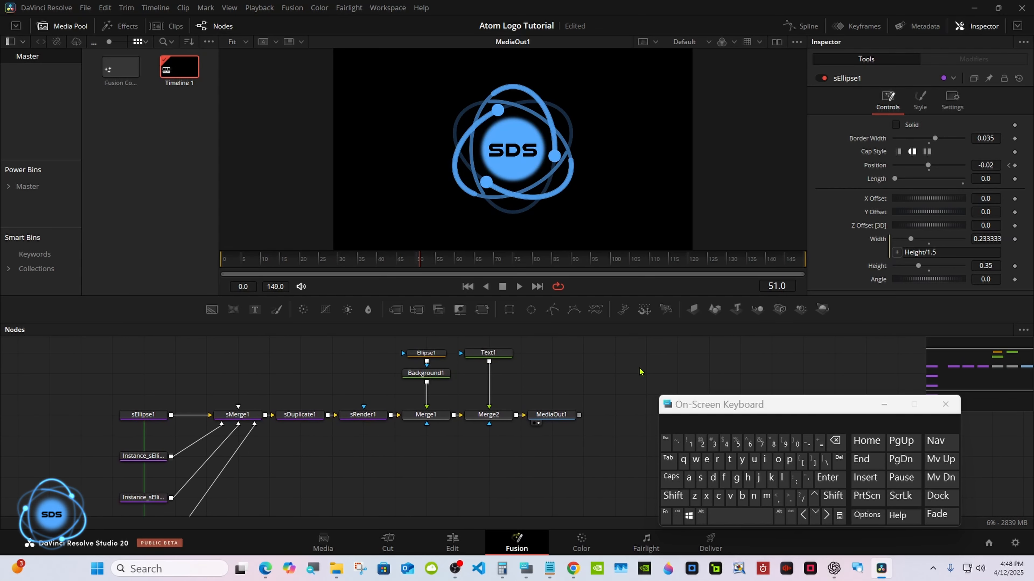
# On the Edit page, lengthen the Fusion Composition 1 clip to 00:00:11:13 and play the timeline to check the looping orbits
pyautogui.click(453, 537)
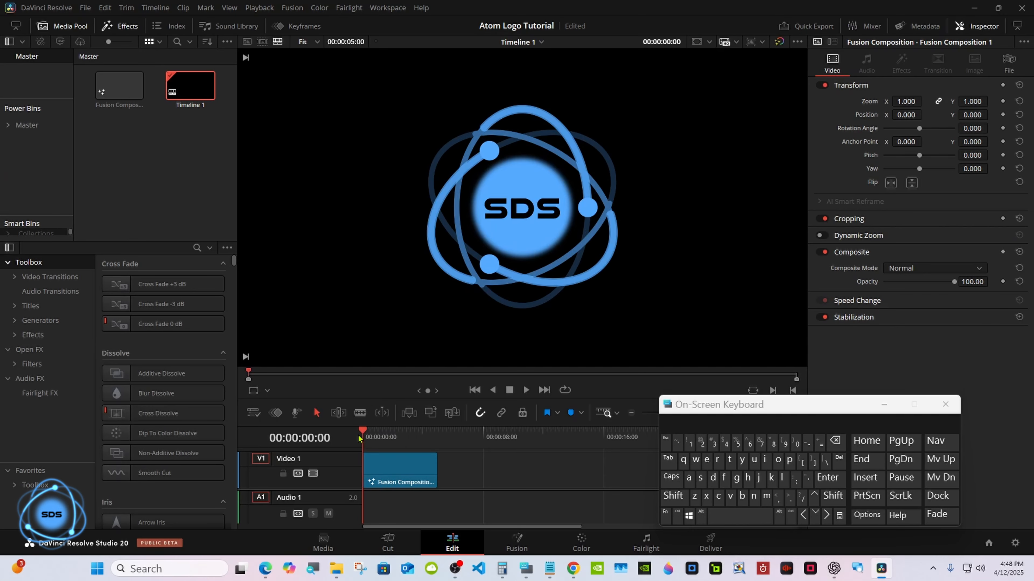
pyautogui.moveTo(435, 467); pyautogui.dragTo(533, 466)
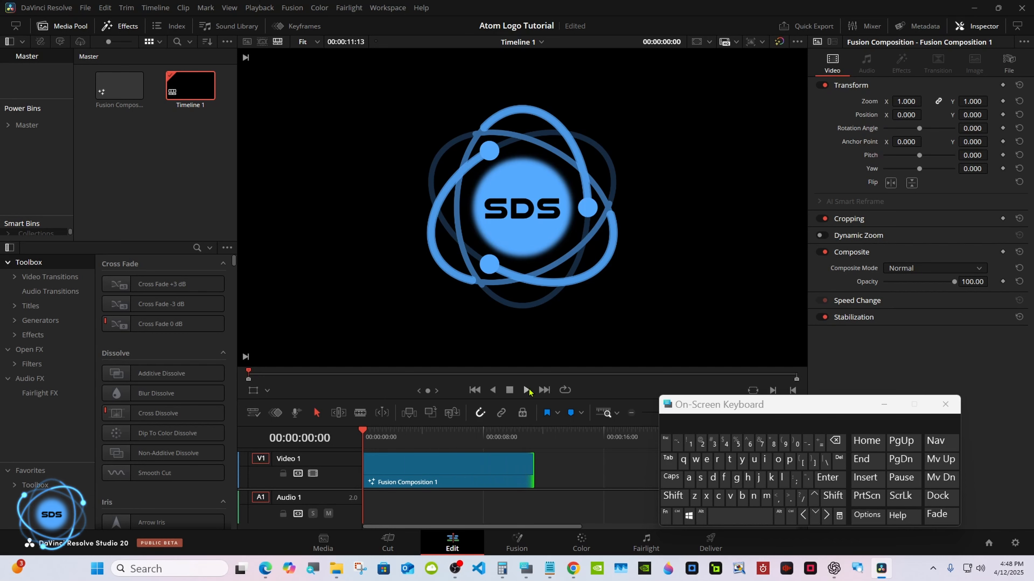
pyautogui.click(527, 390)
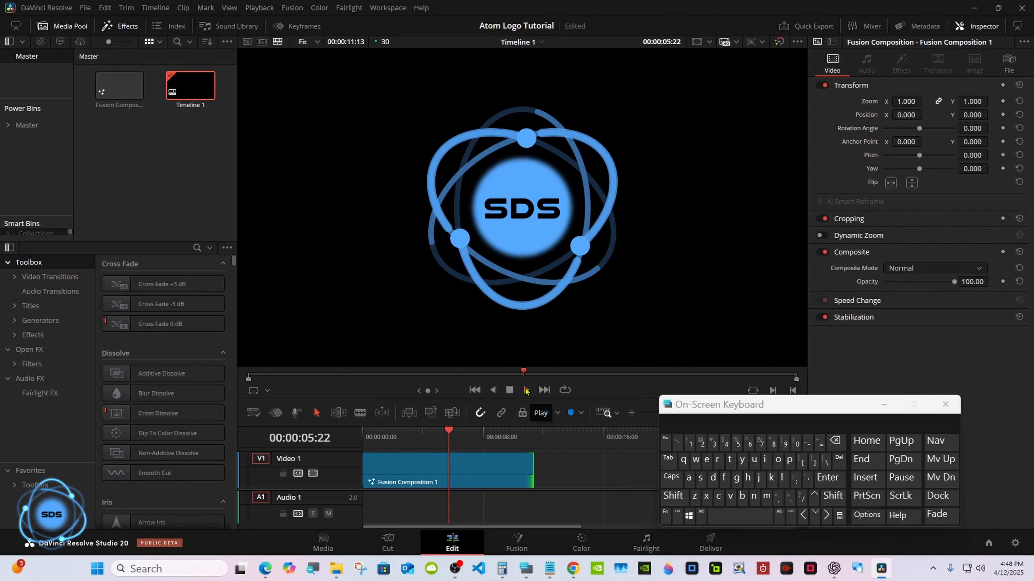
pyautogui.click(510, 390)
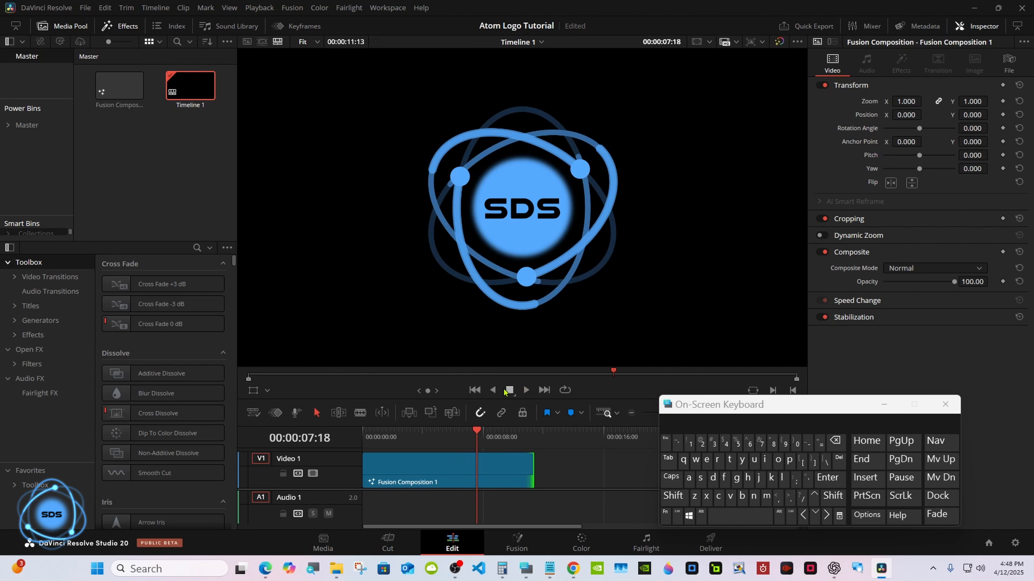
pyautogui.click(361, 438)
# Return to the Fusion page, bring Text1 closer to Merge2, and make room between Merge2 and MediaOut1
pyautogui.click(516, 542)
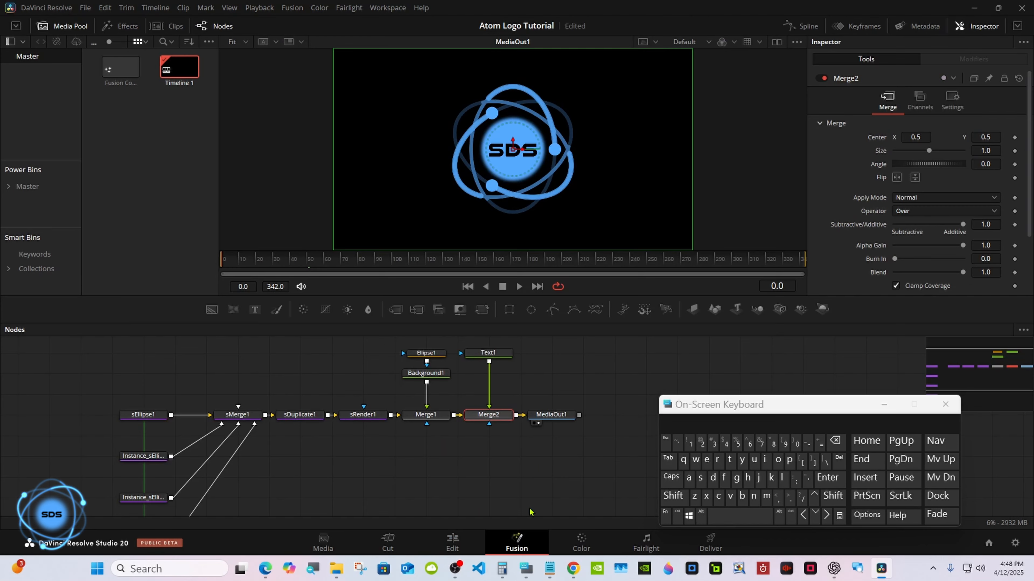
pyautogui.moveTo(682, 415); pyautogui.dragTo(689, 413)
pyautogui.moveTo(490, 355); pyautogui.dragTo(481, 372)
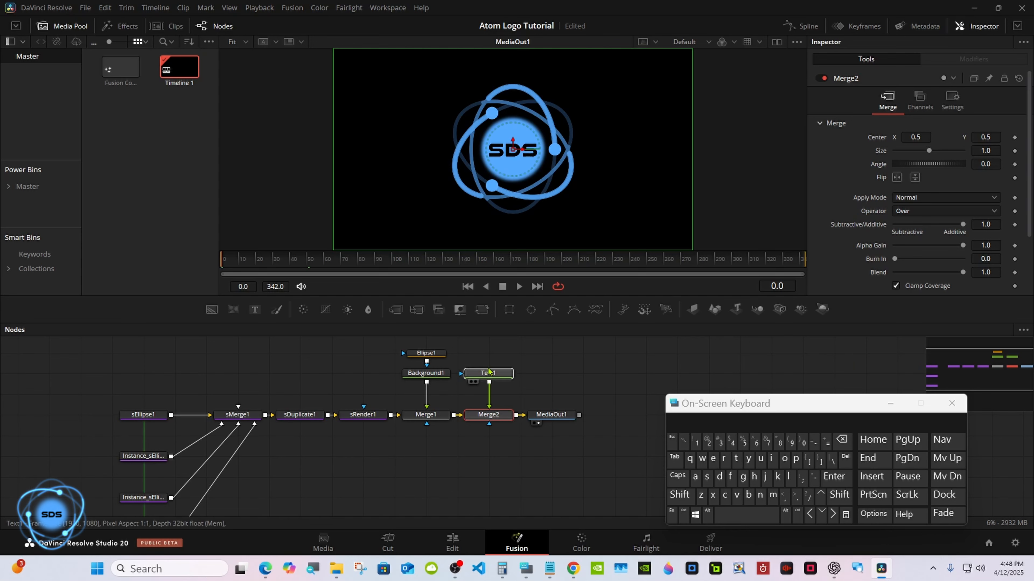
pyautogui.moveTo(567, 414); pyautogui.dragTo(630, 415)
# Add a Glow (Glo) node between Merge2 and MediaOut1
pyautogui.click(504, 416)
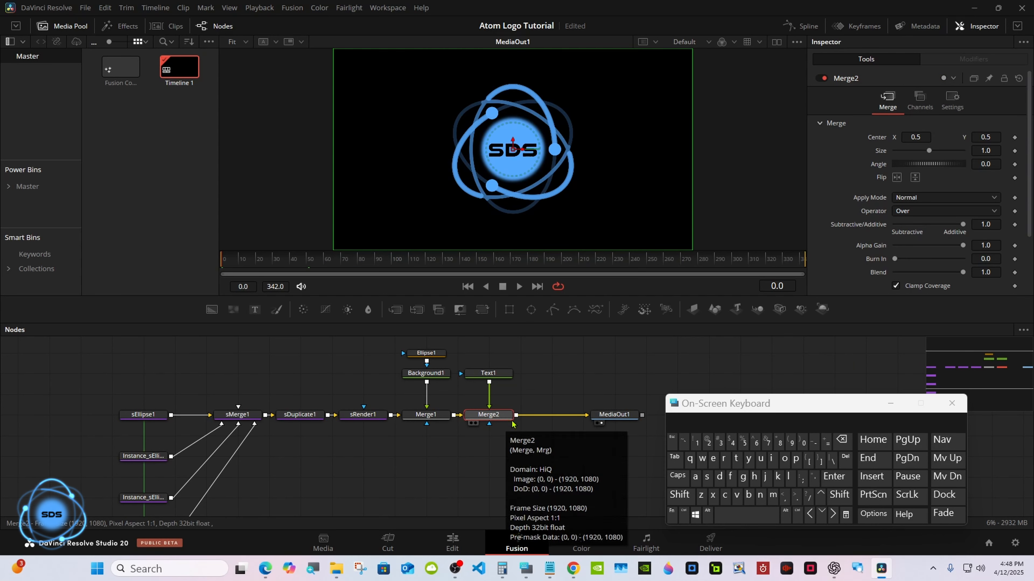
pyautogui.click(679, 495)
pyautogui.click(742, 514)
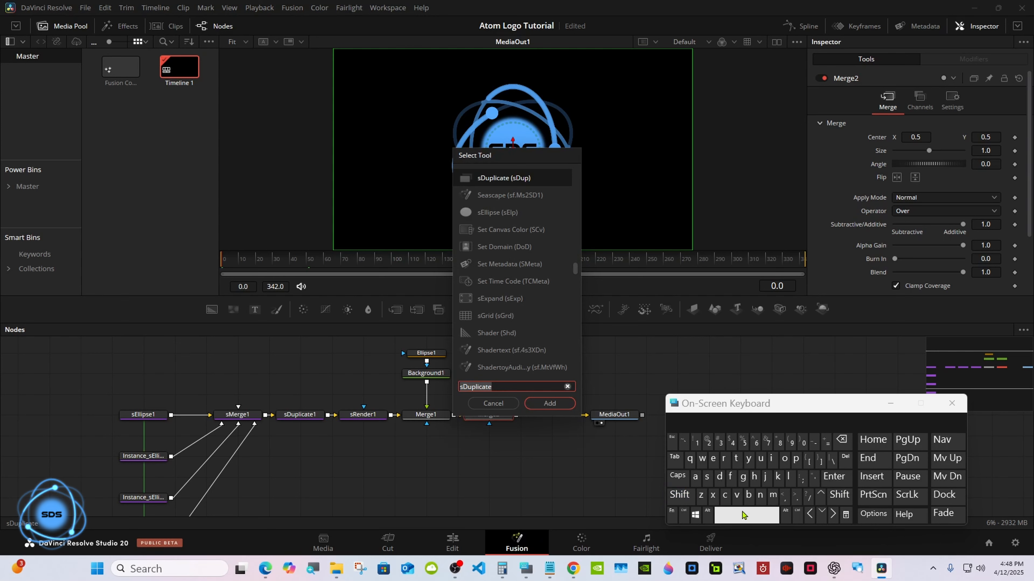
pyautogui.click(743, 477)
pyautogui.click(788, 476)
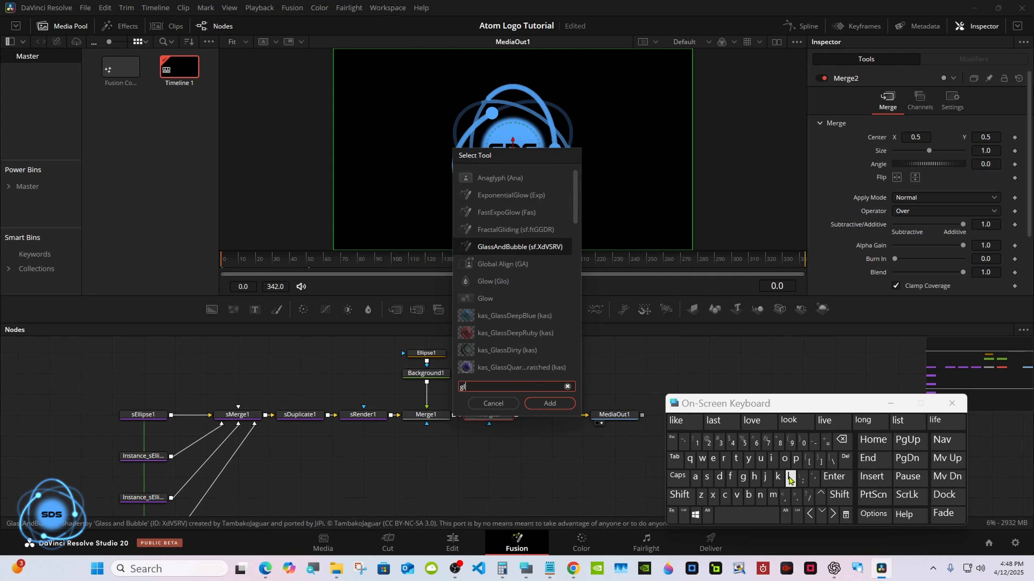
pyautogui.click(785, 459)
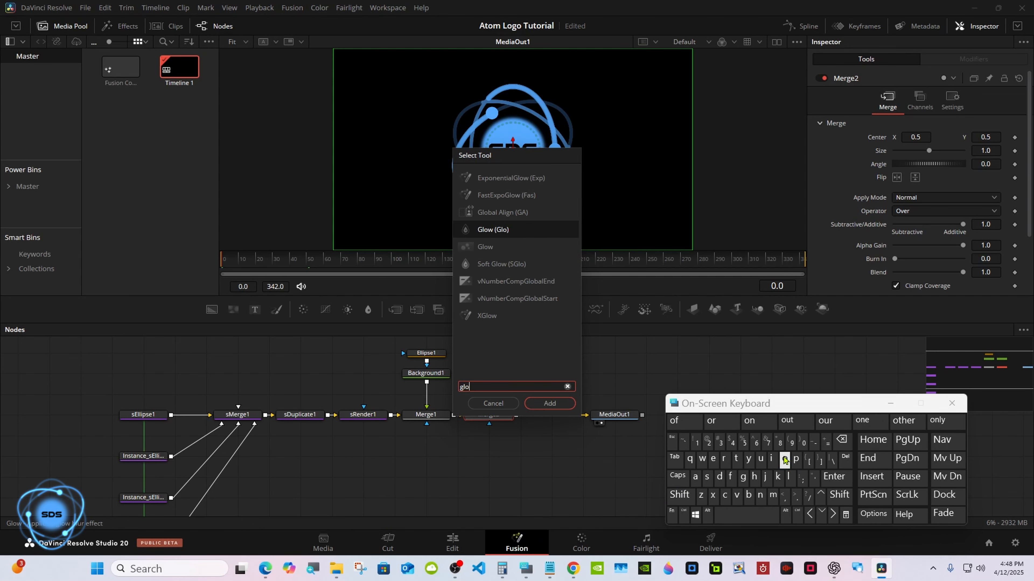
pyautogui.click(702, 458)
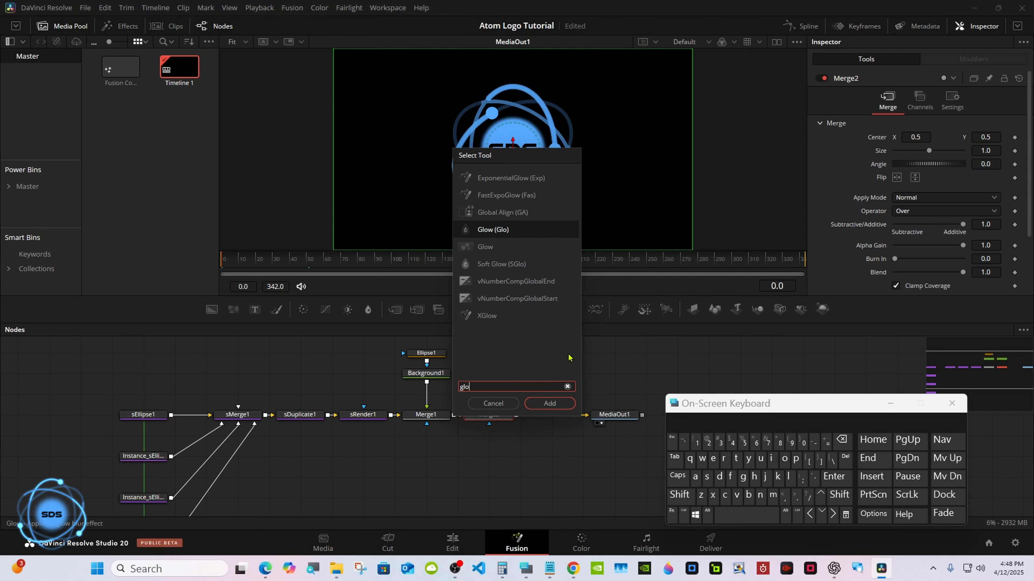
pyautogui.click(535, 408)
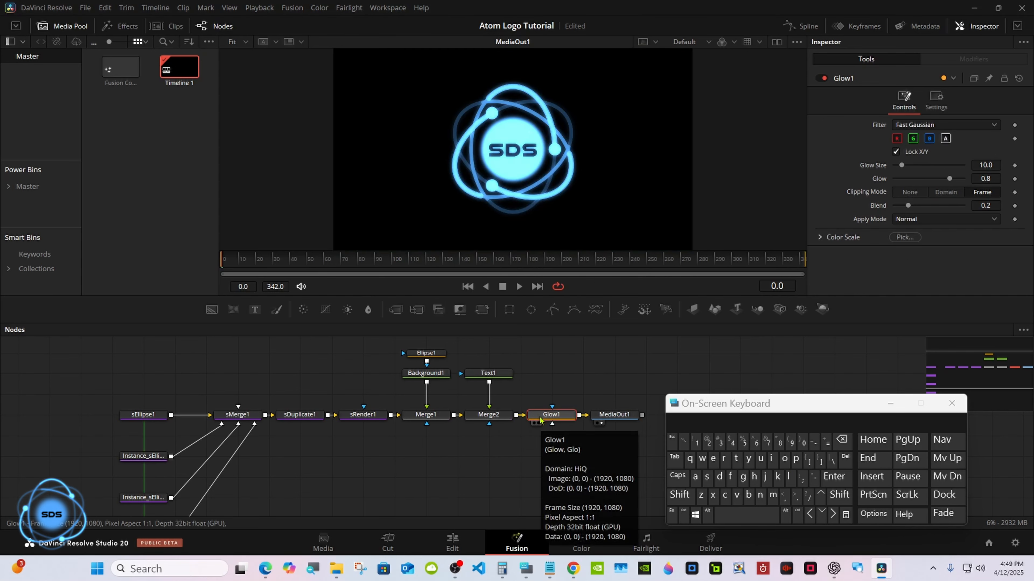
# Space out the end of the node chain and move Glow1 between Merge1 and Merge2 so the text is excluded from the glow
pyautogui.moveTo(610, 415); pyautogui.dragTo(642, 415)
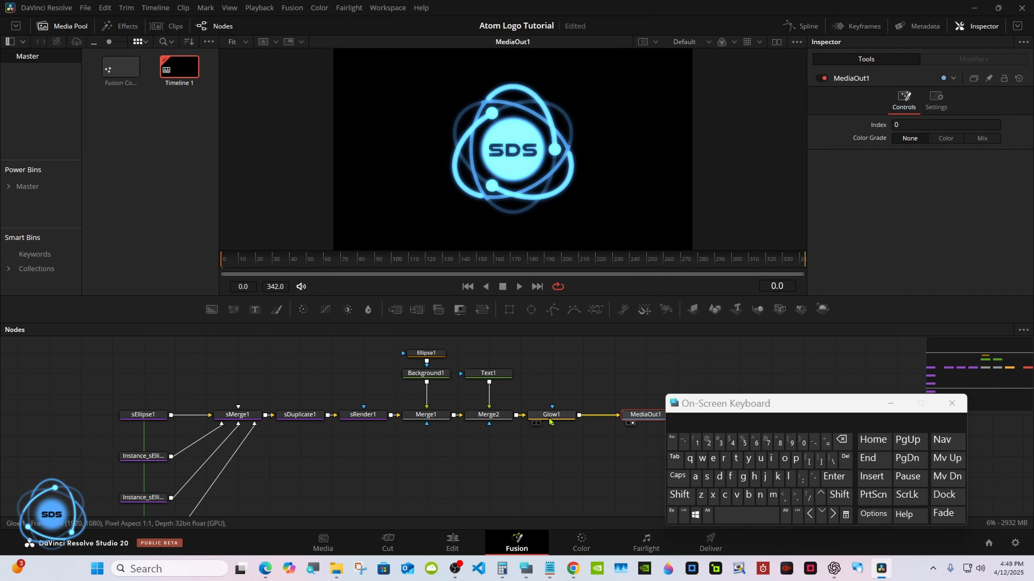
pyautogui.moveTo(550, 421); pyautogui.dragTo(580, 420)
pyautogui.moveTo(493, 419); pyautogui.dragTo(525, 419)
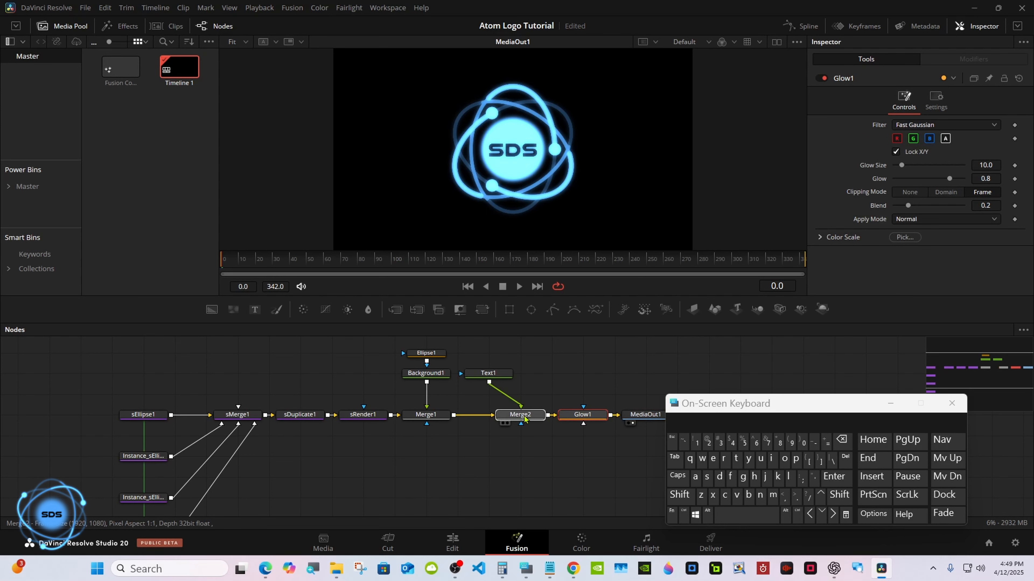
pyautogui.moveTo(488, 373); pyautogui.dragTo(520, 373)
pyautogui.moveTo(712, 409); pyautogui.dragTo(847, 441)
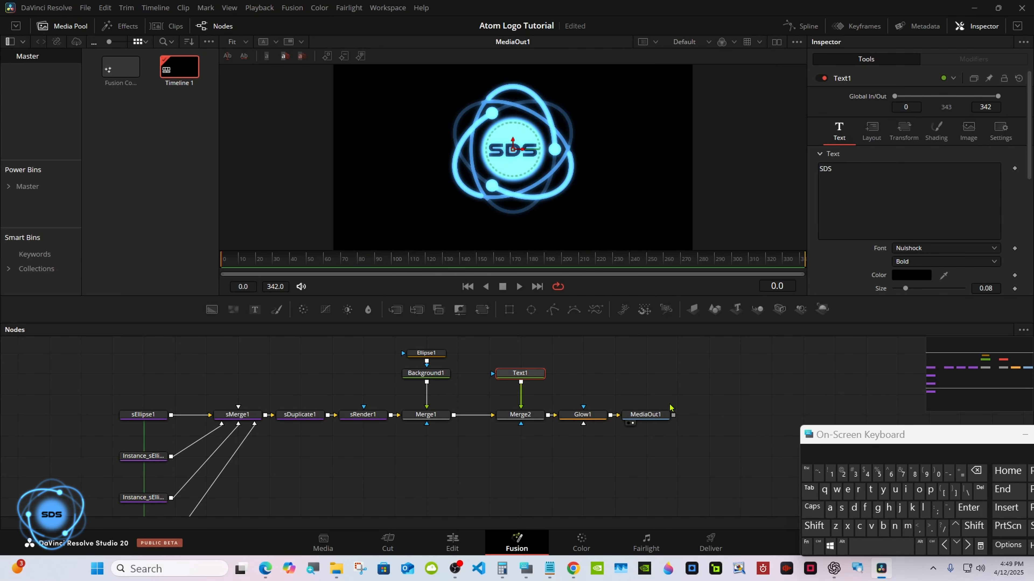
pyautogui.moveTo(617, 422); pyautogui.dragTo(494, 347)
pyautogui.moveTo(646, 415); pyautogui.dragTo(676, 414)
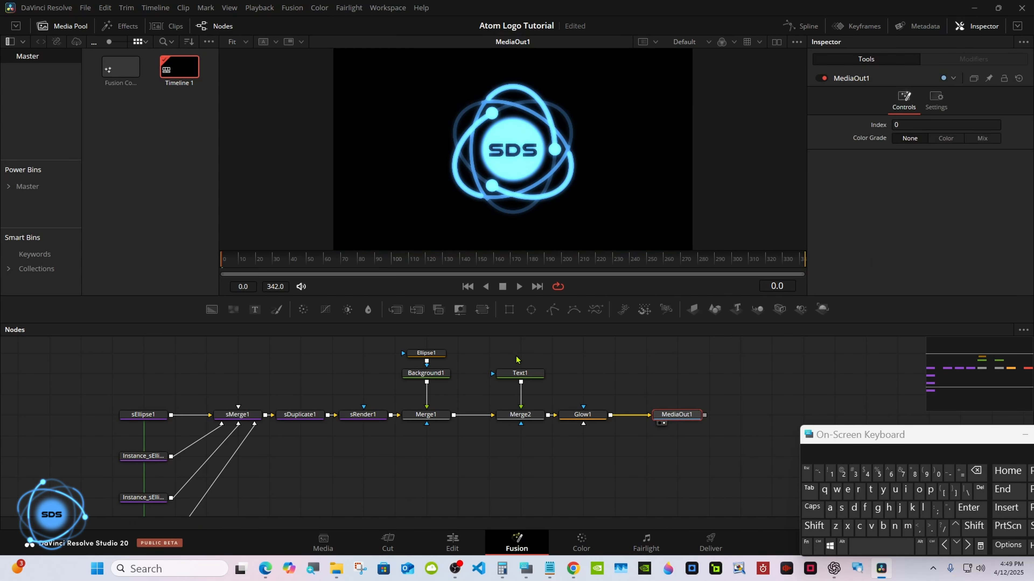
pyautogui.moveTo(512, 355); pyautogui.dragTo(490, 416)
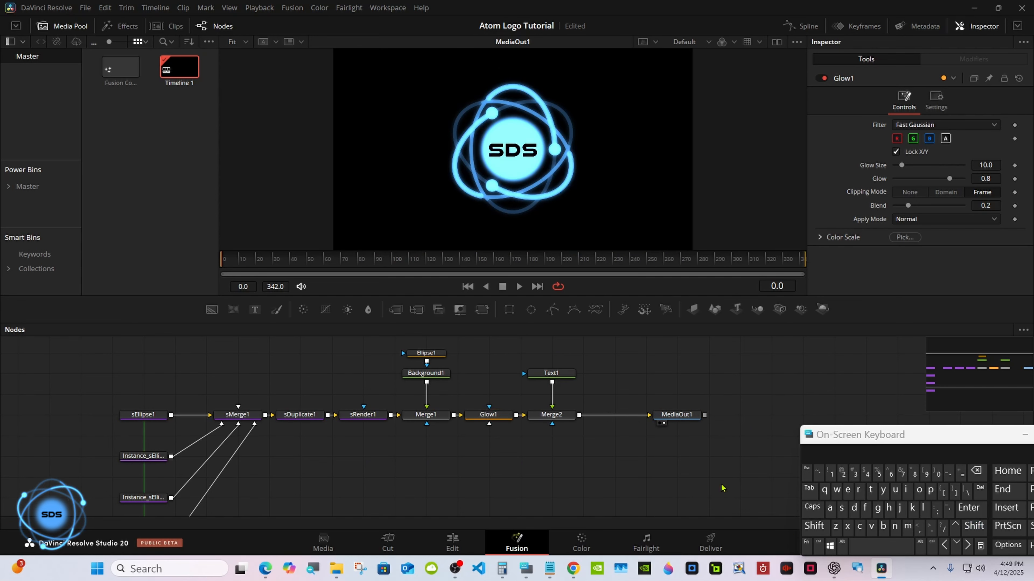
# Set the Glow1 Blend to 0.06
pyautogui.moveTo(850, 451); pyautogui.dragTo(650, 462)
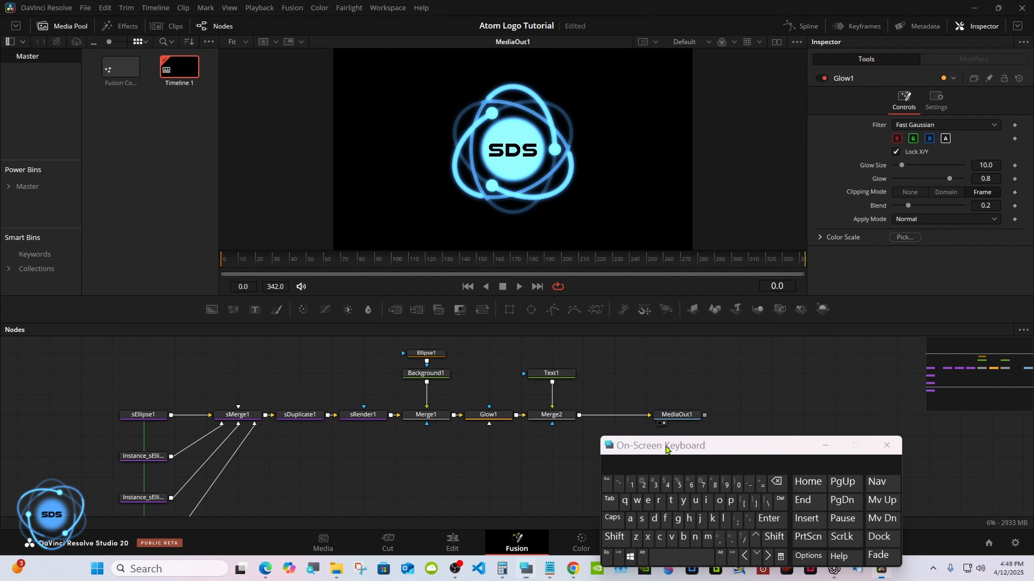
pyautogui.moveTo(889, 218); pyautogui.dragTo(885, 219)
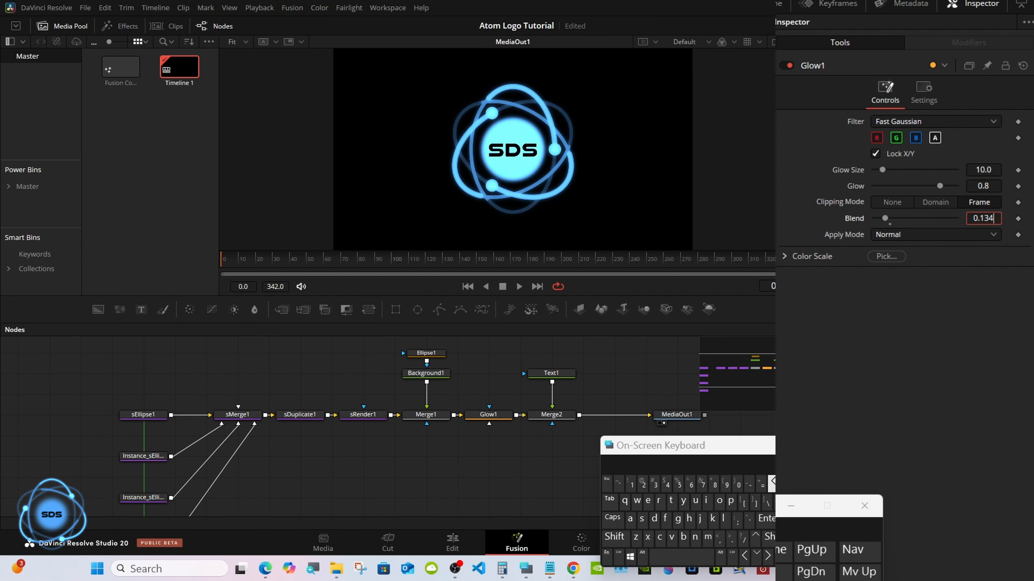
pyautogui.click(771, 483)
pyautogui.click(772, 482)
pyautogui.click(771, 482)
pyautogui.click(738, 484)
pyautogui.click(690, 484)
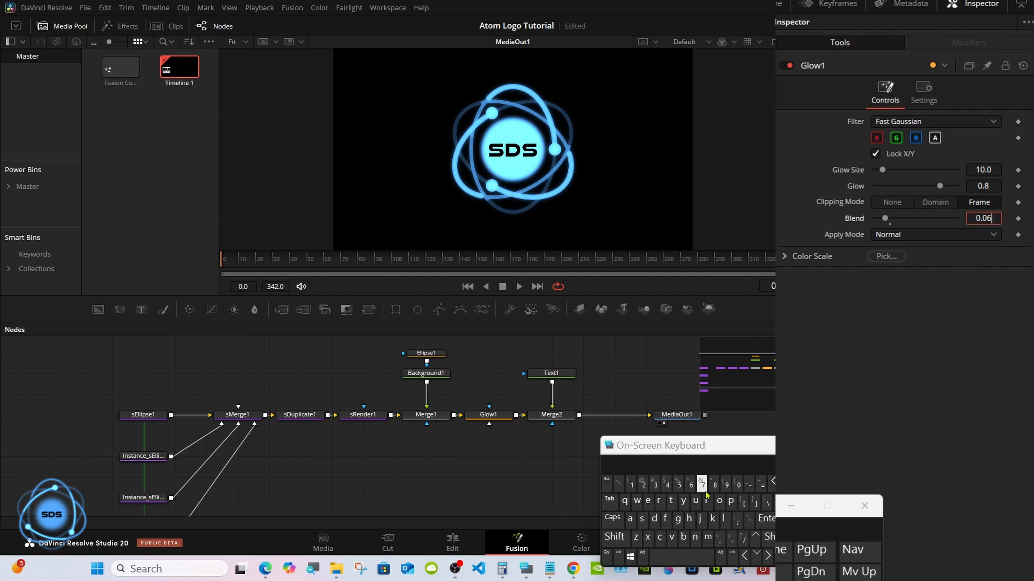
pyautogui.click(765, 518)
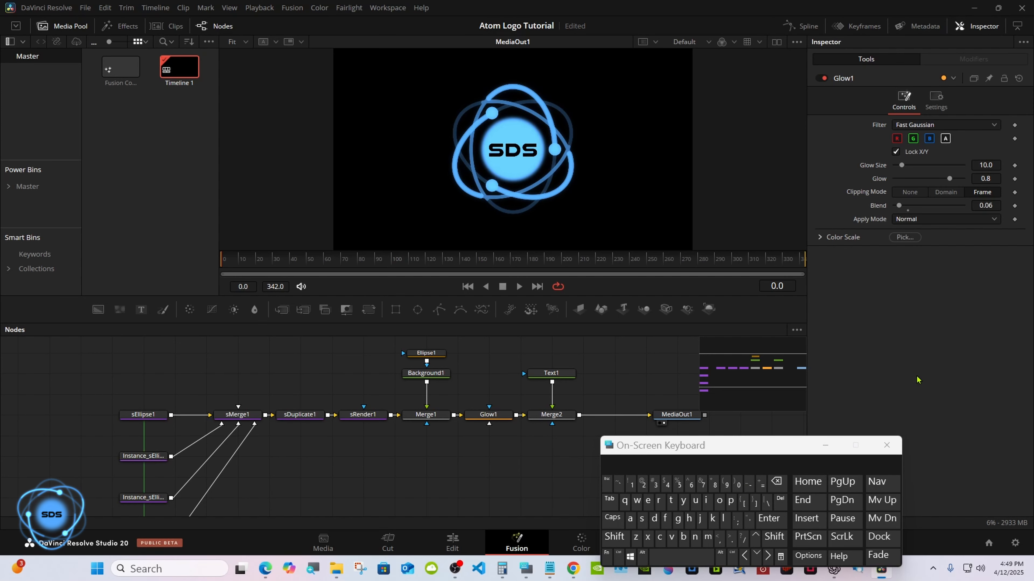
# Pin Background1 in the Inspector and display its color controls together with the Style settings of sEllipse1
pyautogui.moveTo(677, 415); pyautogui.dragTo(776, 352)
pyautogui.click(677, 362)
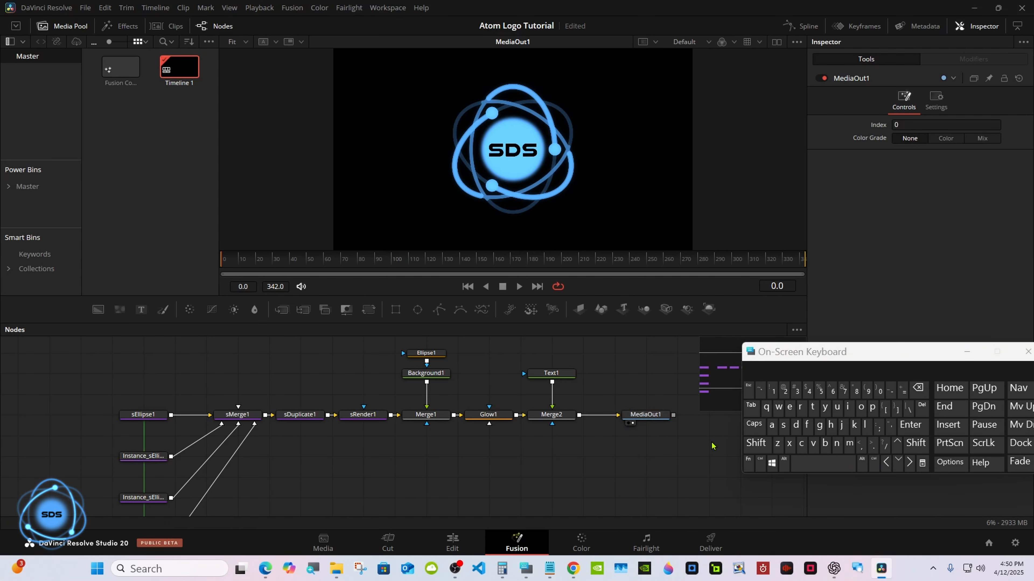
pyautogui.click(434, 375)
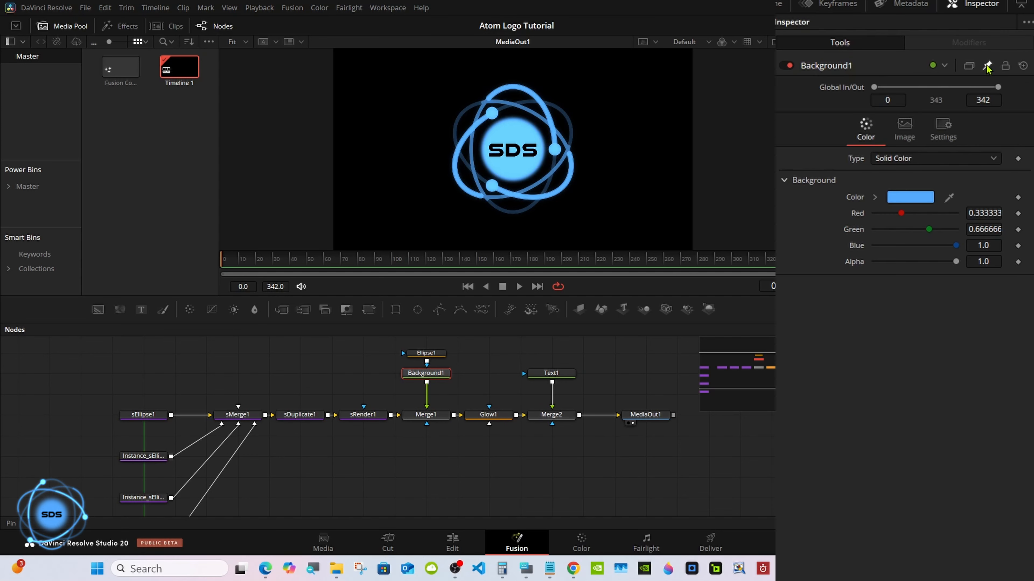
pyautogui.click(988, 66)
pyautogui.click(143, 416)
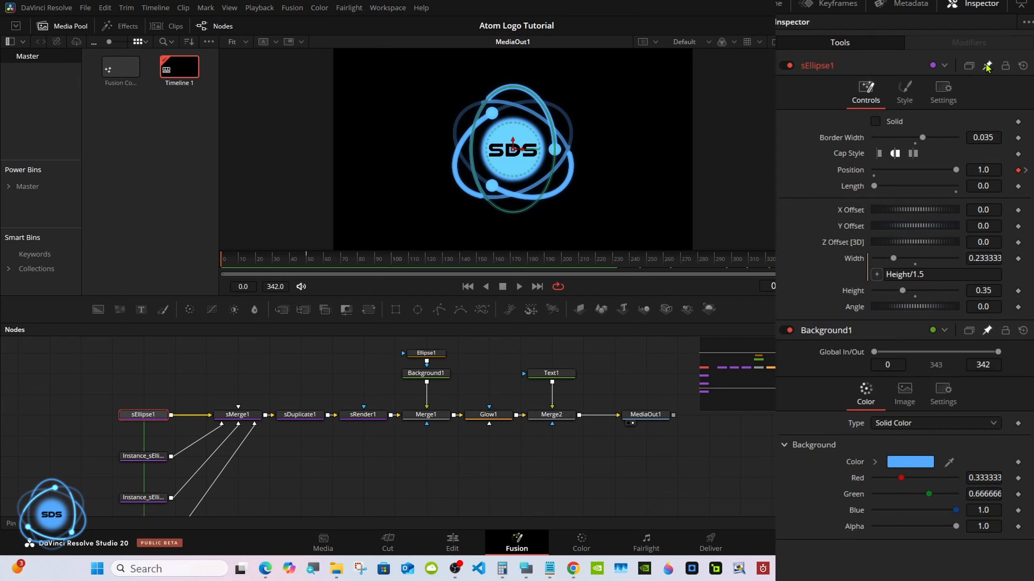
pyautogui.click(909, 90)
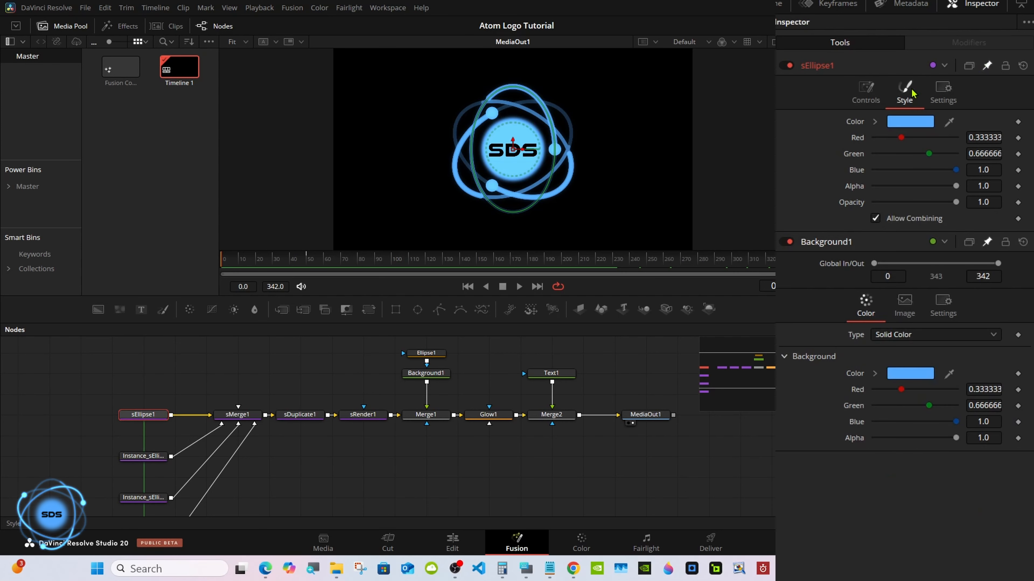
# Try raising Background1's Red value to 1.0, and restore its color to #55aaff
pyautogui.moveTo(902, 389); pyautogui.dragTo(962, 392)
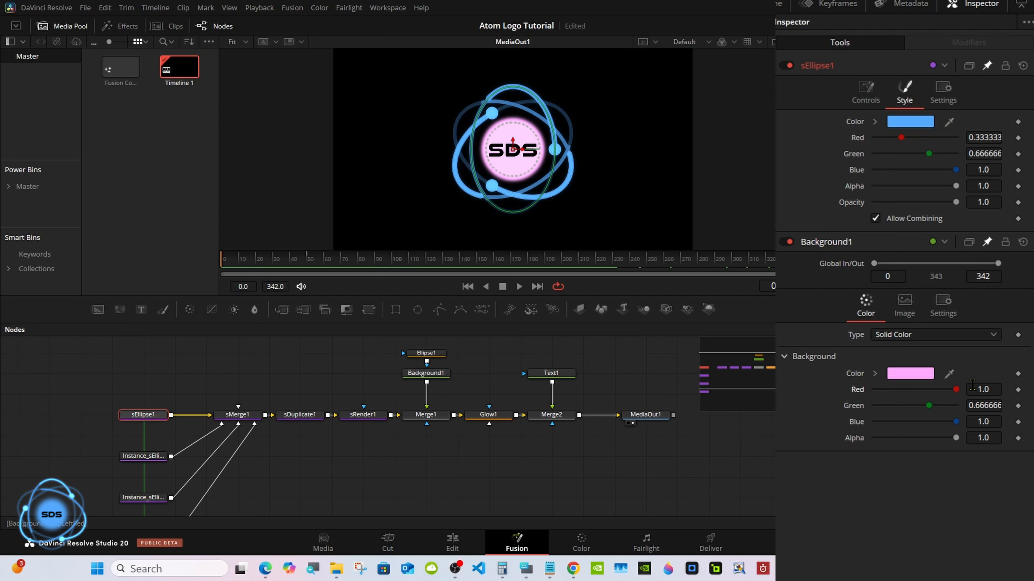
pyautogui.click(912, 375)
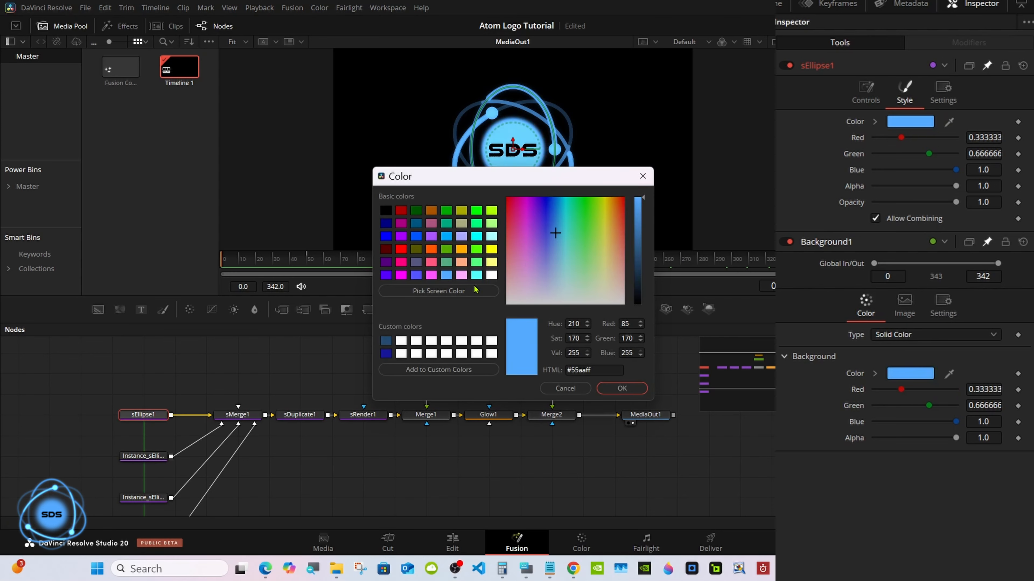
pyautogui.click(618, 388)
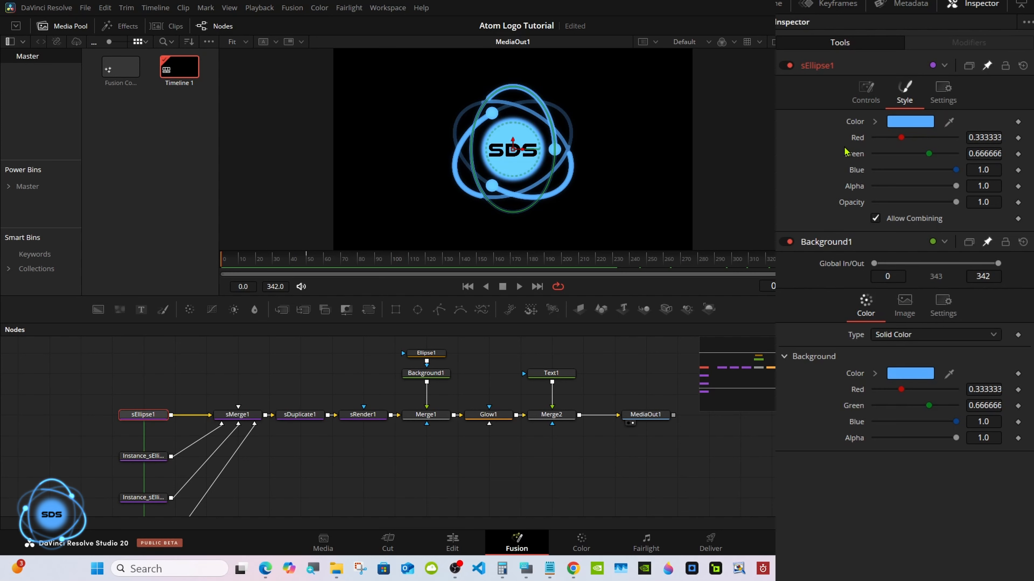
# Enable expressions on the Red, Green and Blue color values of sEllipse1
pyautogui.rightClick(859, 142)
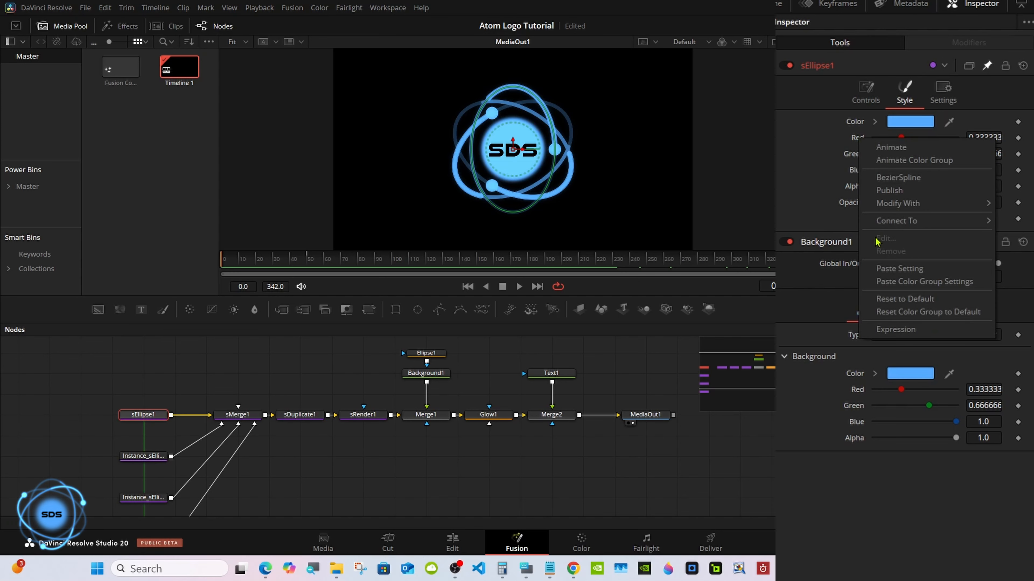
pyautogui.click(890, 330)
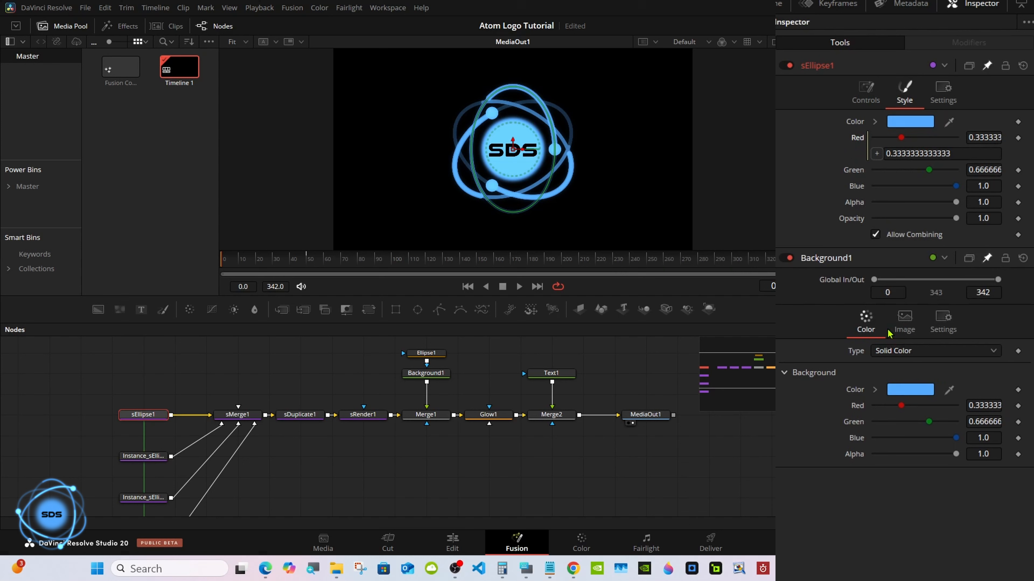
pyautogui.rightClick(856, 176)
pyautogui.click(893, 363)
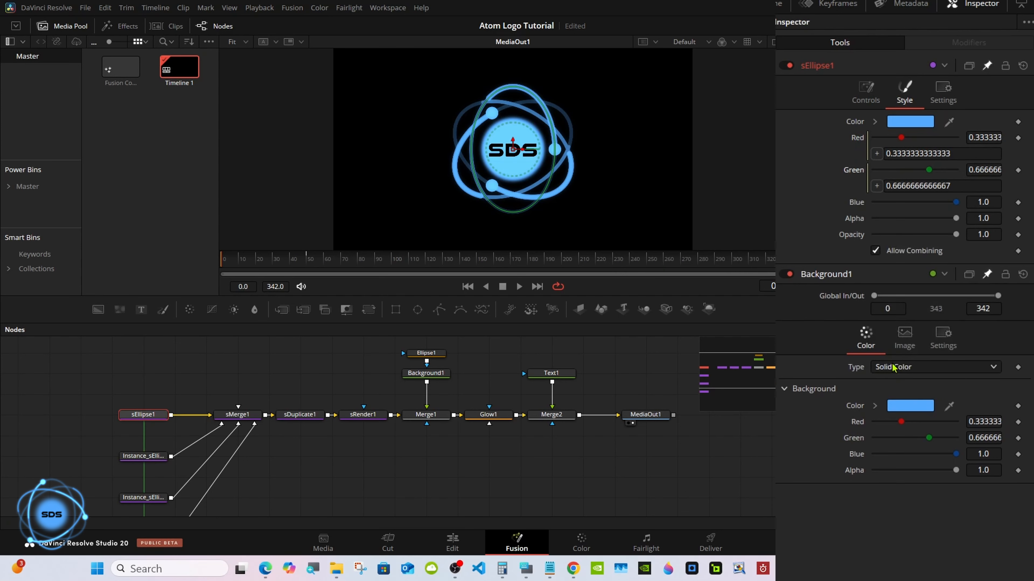
pyautogui.rightClick(858, 203)
pyautogui.click(895, 395)
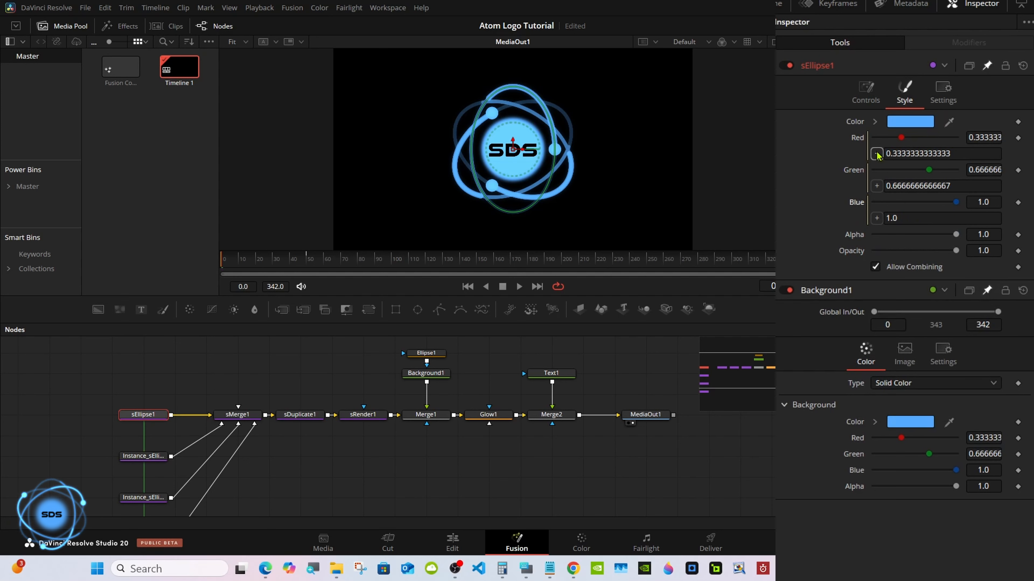
# Link sEllipse1's Red, Green and Blue expressions to the matching color values of Background1
pyautogui.moveTo(876, 154); pyautogui.dragTo(857, 438)
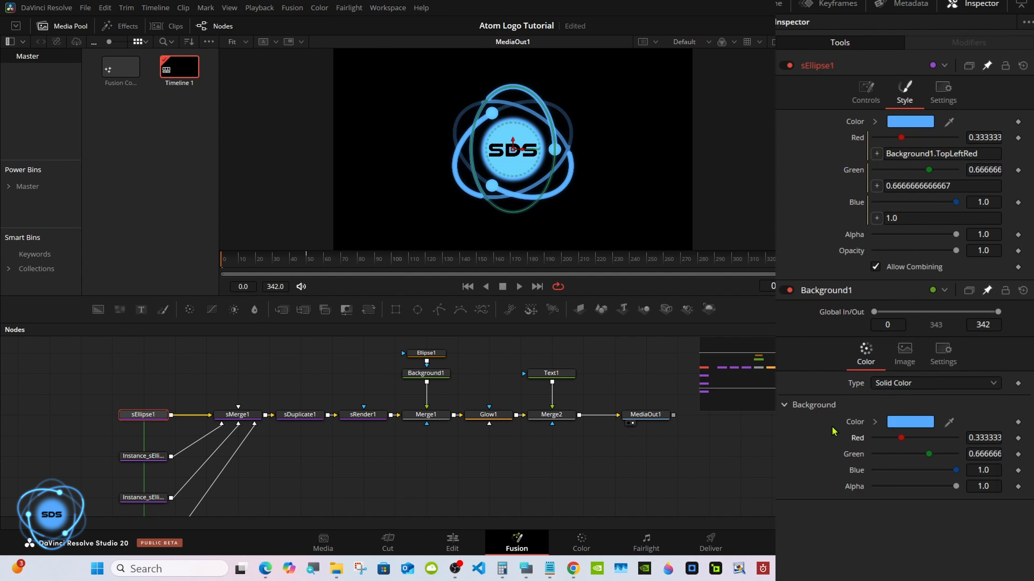
pyautogui.moveTo(877, 186); pyautogui.dragTo(852, 455)
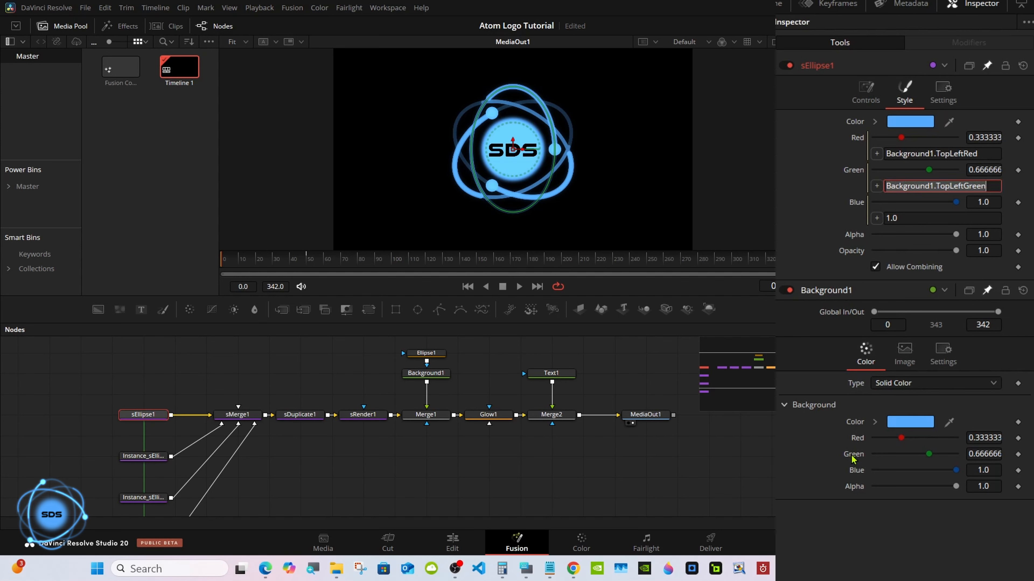
pyautogui.moveTo(877, 218); pyautogui.dragTo(858, 472)
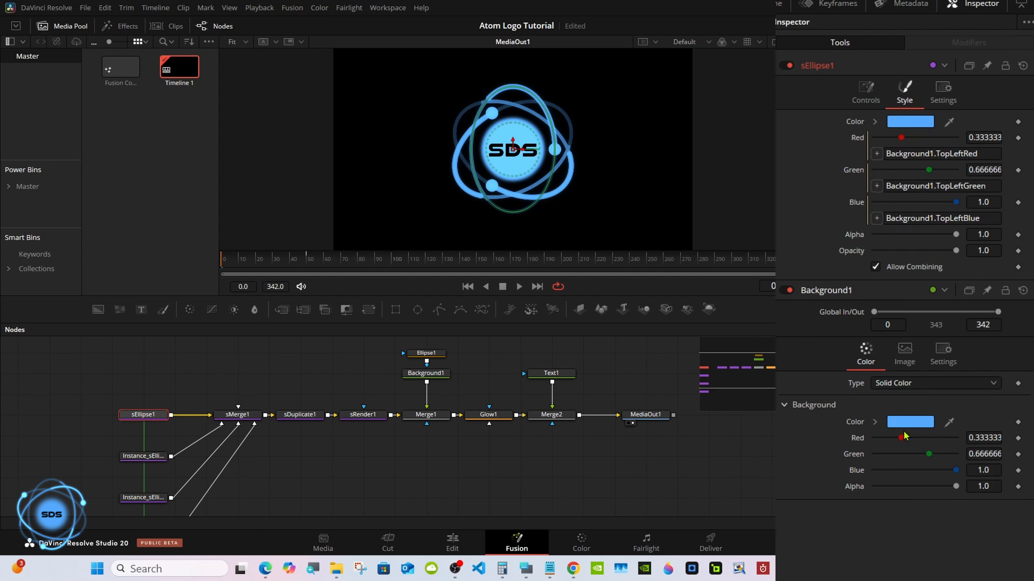
# Test the color link by raising Background1's Red to 0.976, and restore its light blue color
pyautogui.moveTo(901, 438); pyautogui.dragTo(954, 437)
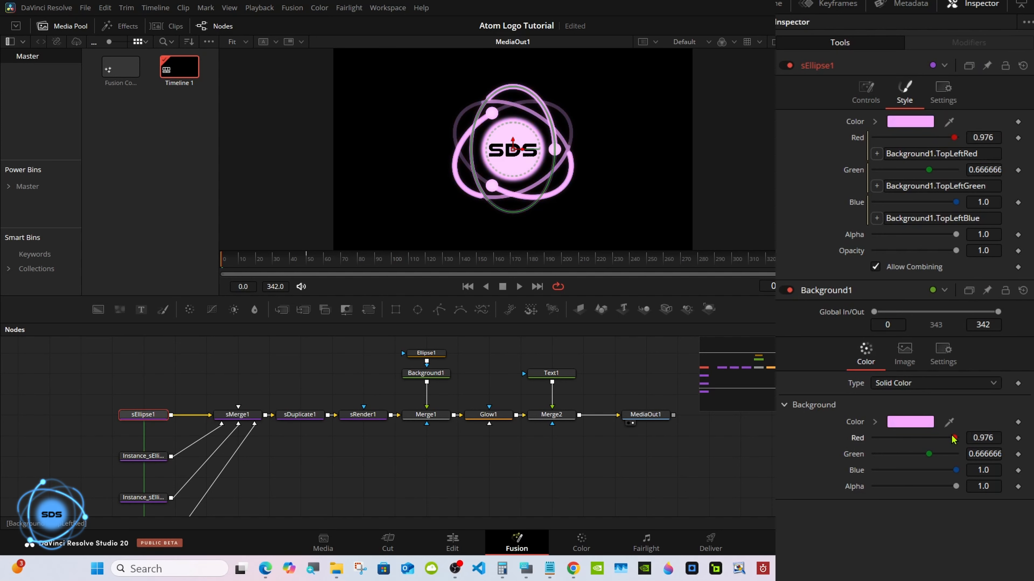
pyautogui.click(915, 426)
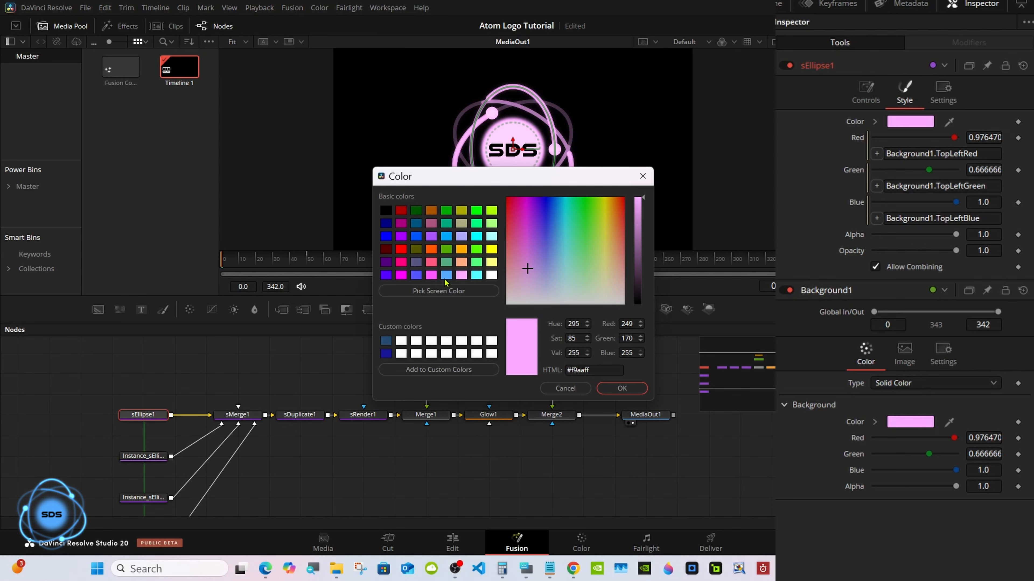
pyautogui.click(446, 276)
pyautogui.click(622, 388)
# Bring up the on-screen keyboard and save the project
pyautogui.click(524, 374)
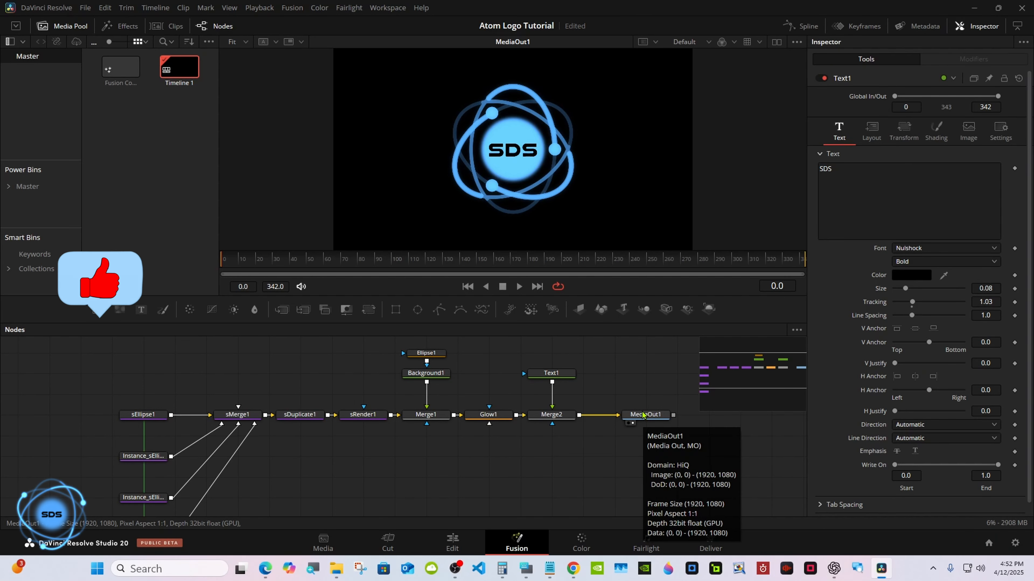
pyautogui.click(526, 569)
pyautogui.click(642, 444)
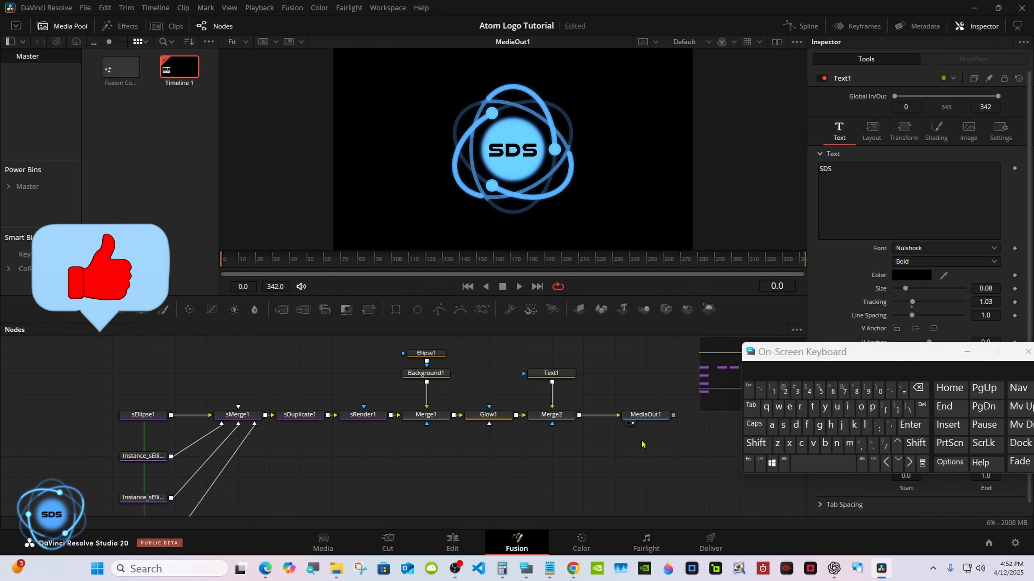
pyautogui.hotkey('ctrl', 's')
# Rename the Background1 node to Color
pyautogui.click(413, 377)
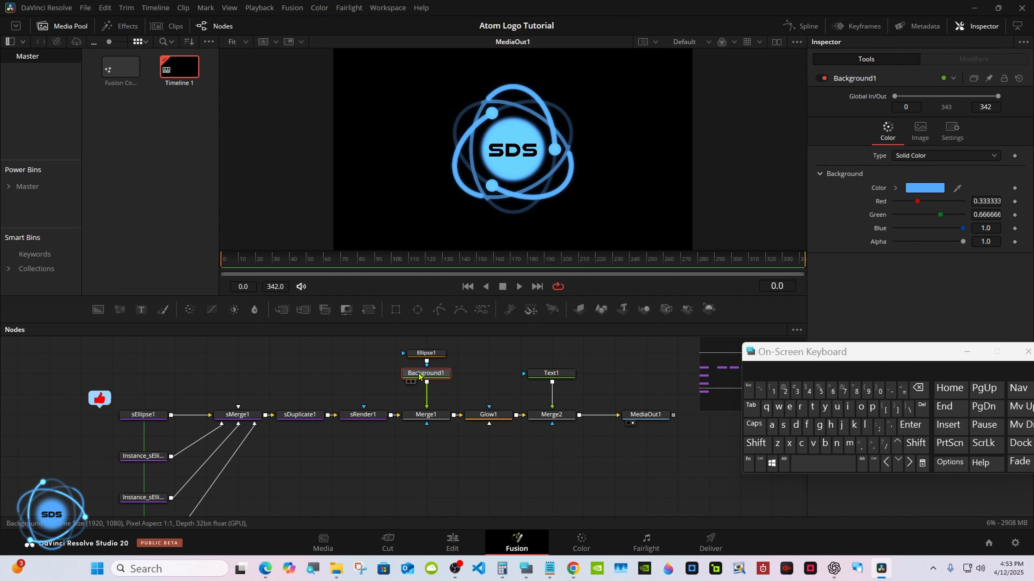
pyautogui.rightClick(419, 376)
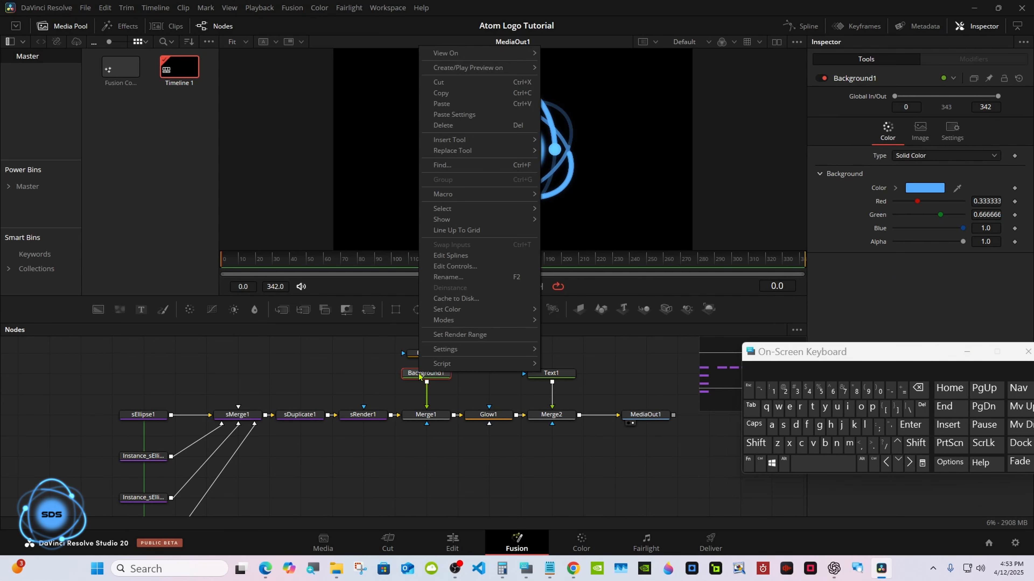
pyautogui.click(448, 277)
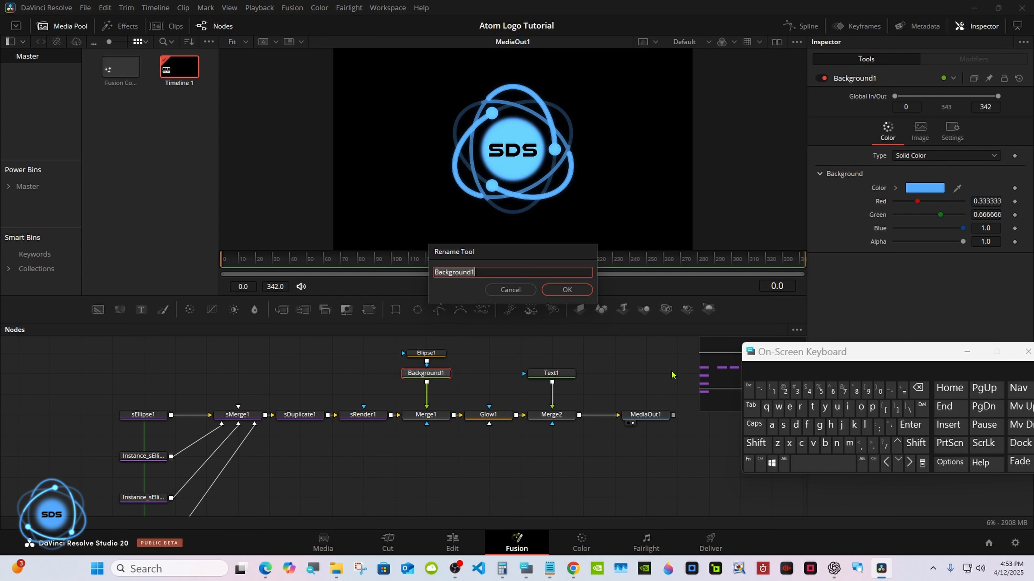
pyautogui.click(756, 443)
pyautogui.click(801, 444)
pyautogui.click(861, 406)
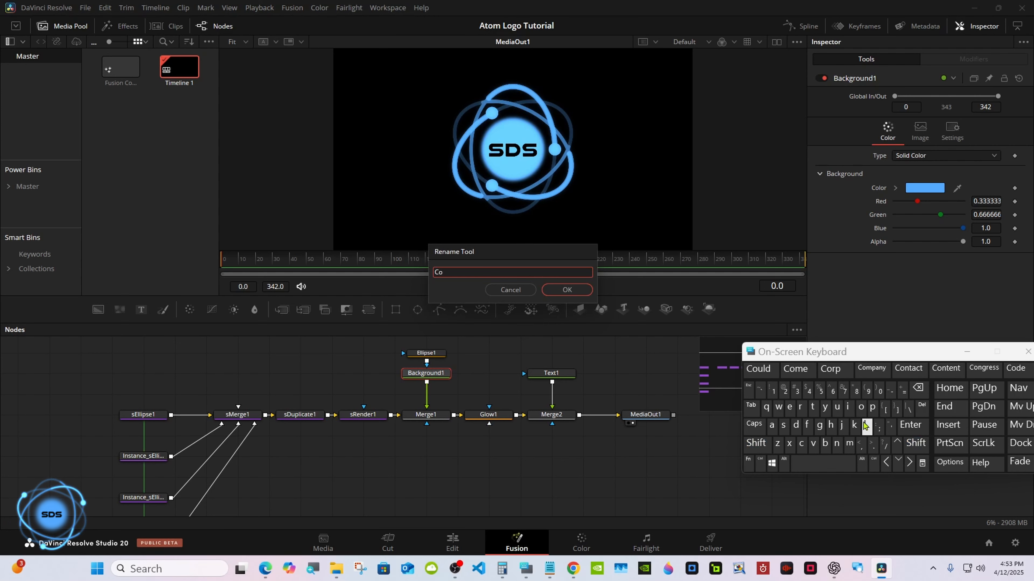
pyautogui.click(866, 425)
pyautogui.click(758, 369)
pyautogui.click(567, 289)
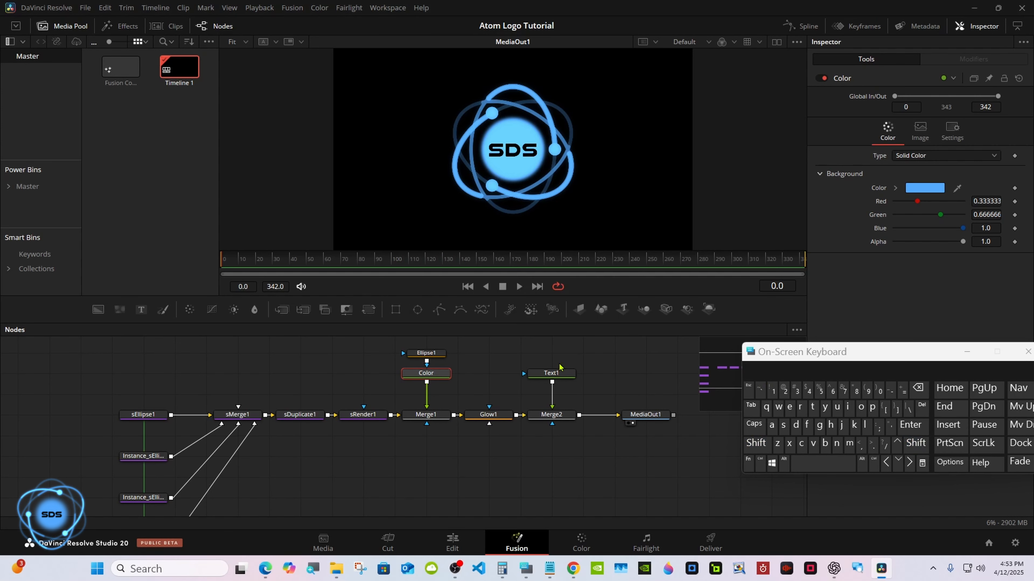
pyautogui.click(705, 432)
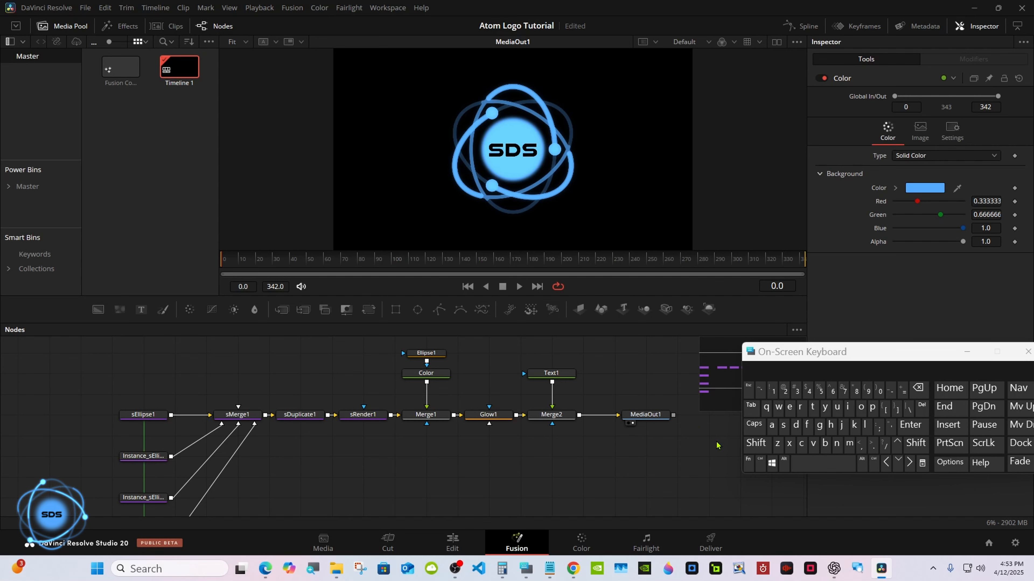
# Select Text1, Ellipse1, Color and Glow1 in that order, add all remaining nodes, and exclude MediaOut1 from the selection
pyautogui.click(759, 463)
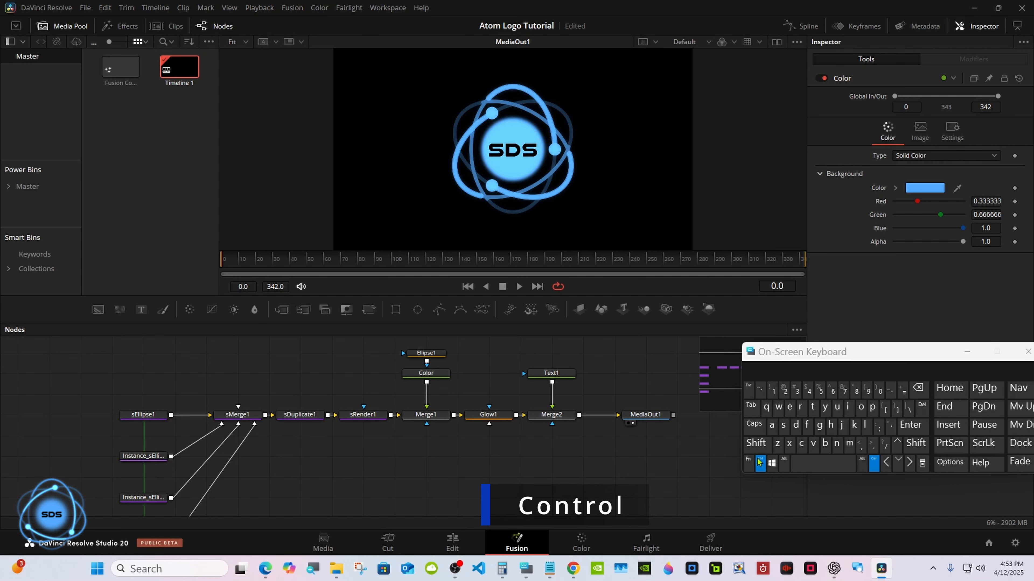
pyautogui.keyDown('ctrl'); pyautogui.click(546, 377); pyautogui.keyUp('ctrl')
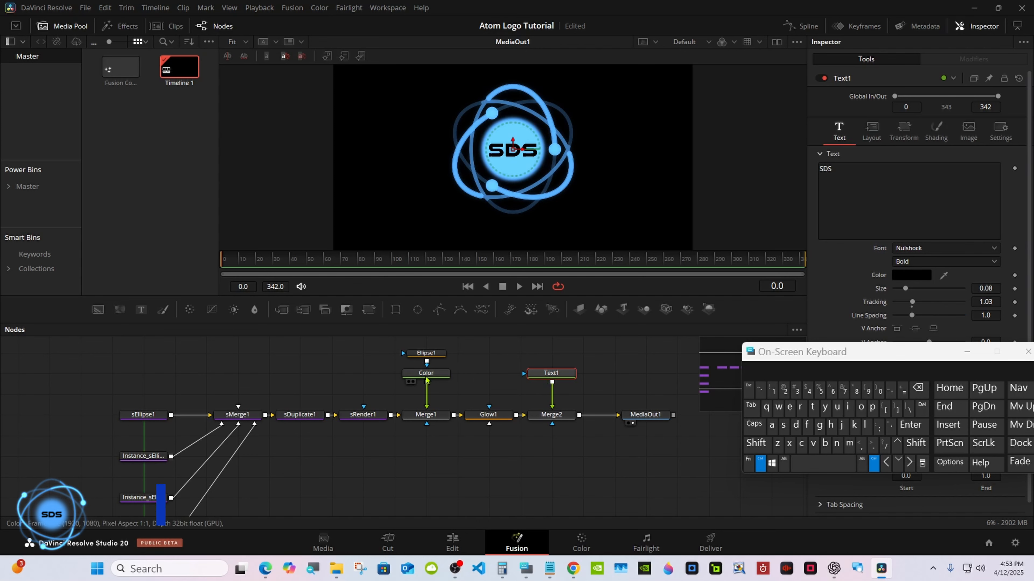
pyautogui.keyDown('ctrl'); pyautogui.click(426, 355); pyautogui.keyUp('ctrl')
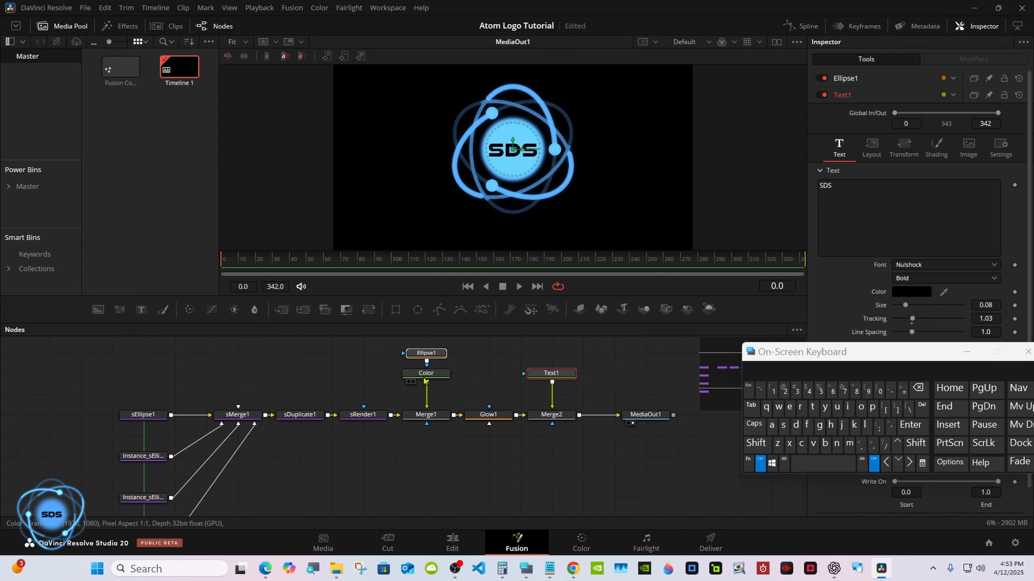
pyautogui.keyDown('ctrl'); pyautogui.click(426, 375); pyautogui.keyUp('ctrl')
pyautogui.keyDown('ctrl'); pyautogui.click(488, 415); pyautogui.keyUp('ctrl')
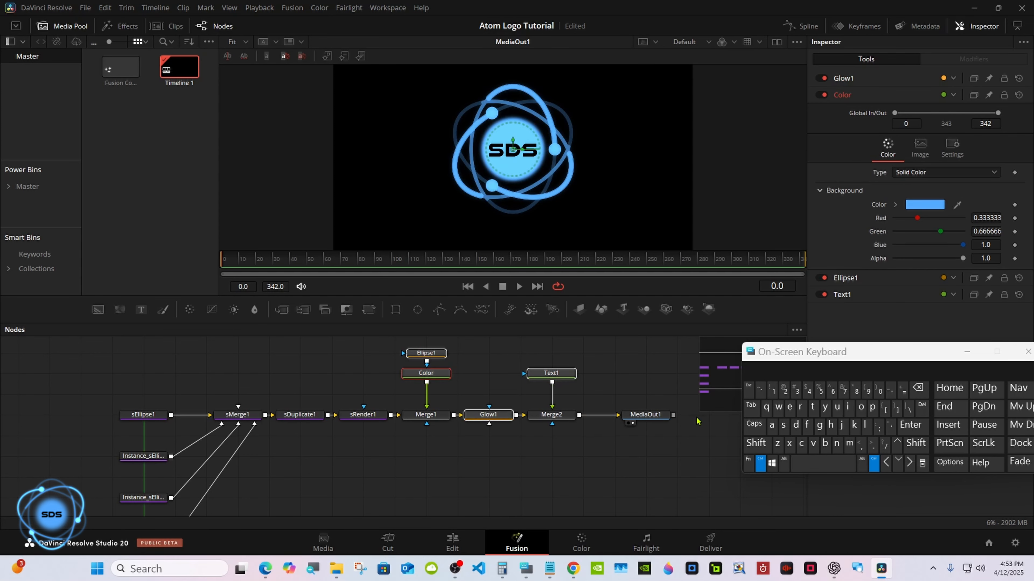
pyautogui.click(772, 426)
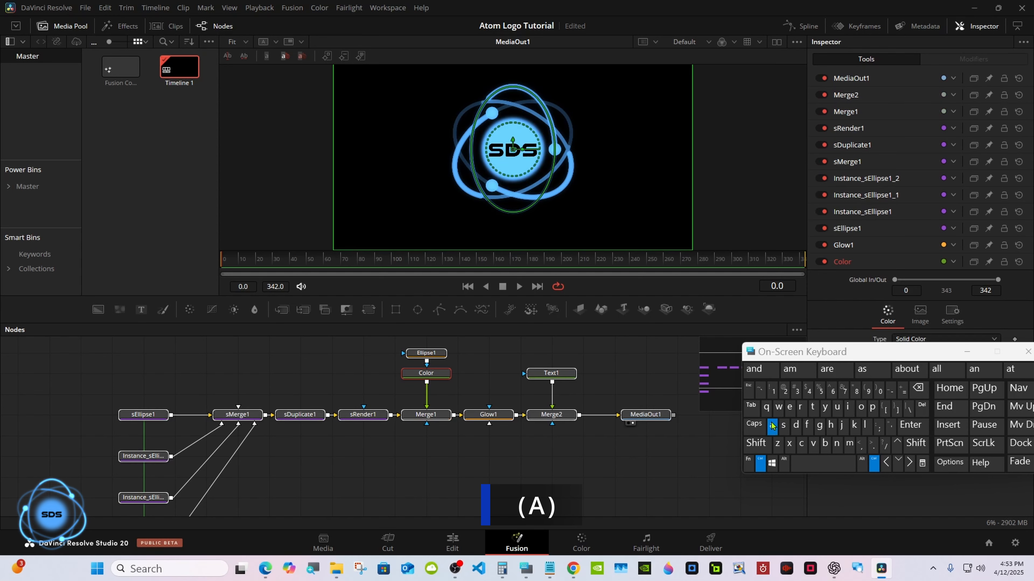
pyautogui.click(761, 463)
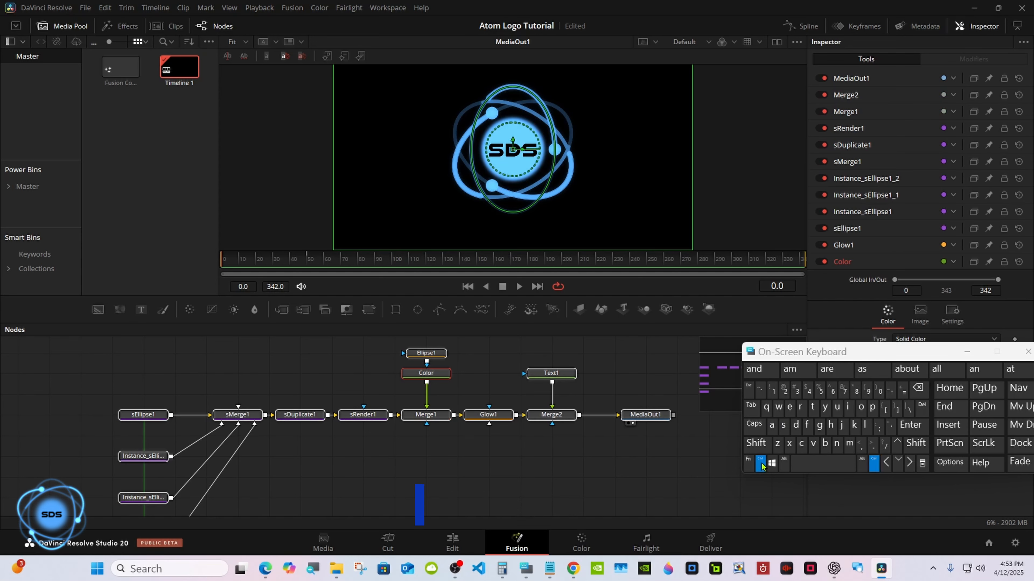
pyautogui.keyDown('ctrl'); pyautogui.click(630, 419); pyautogui.keyUp('ctrl')
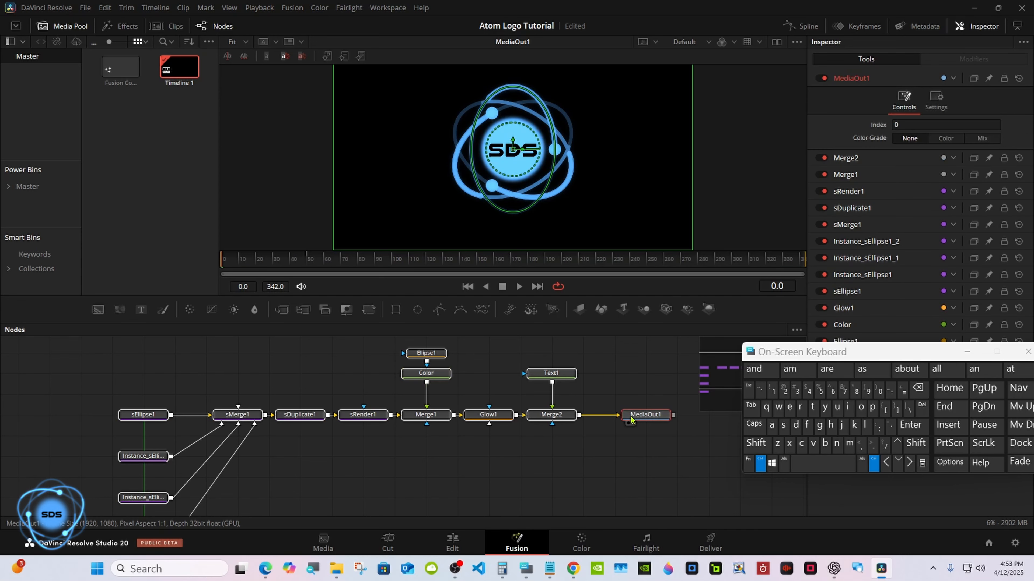
pyautogui.rightClick(439, 417)
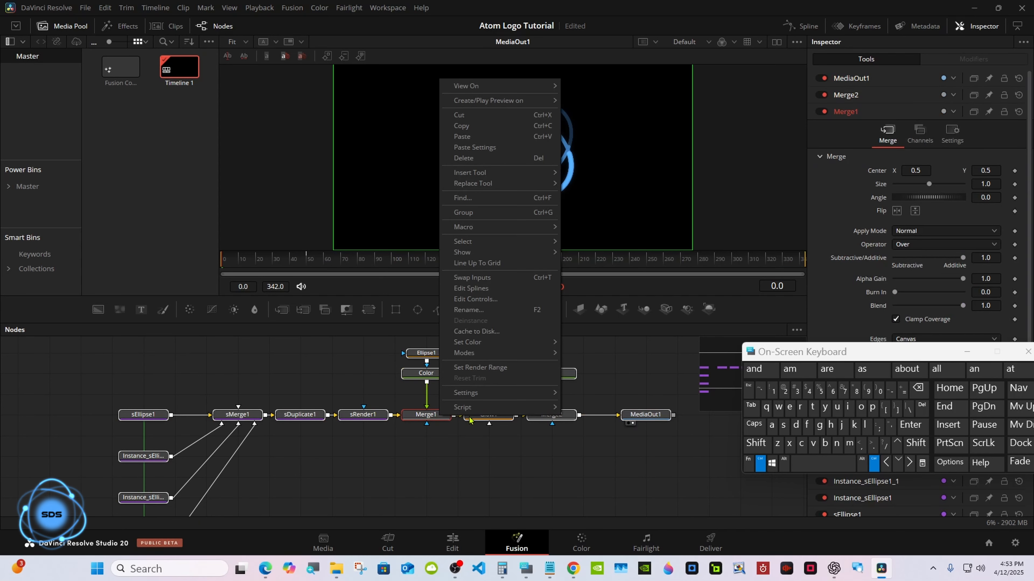
pyautogui.keyDown('ctrl'); pyautogui.click(628, 414); pyautogui.keyUp('ctrl')
# Create a macro from the selected nodes
pyautogui.rightClick(439, 416)
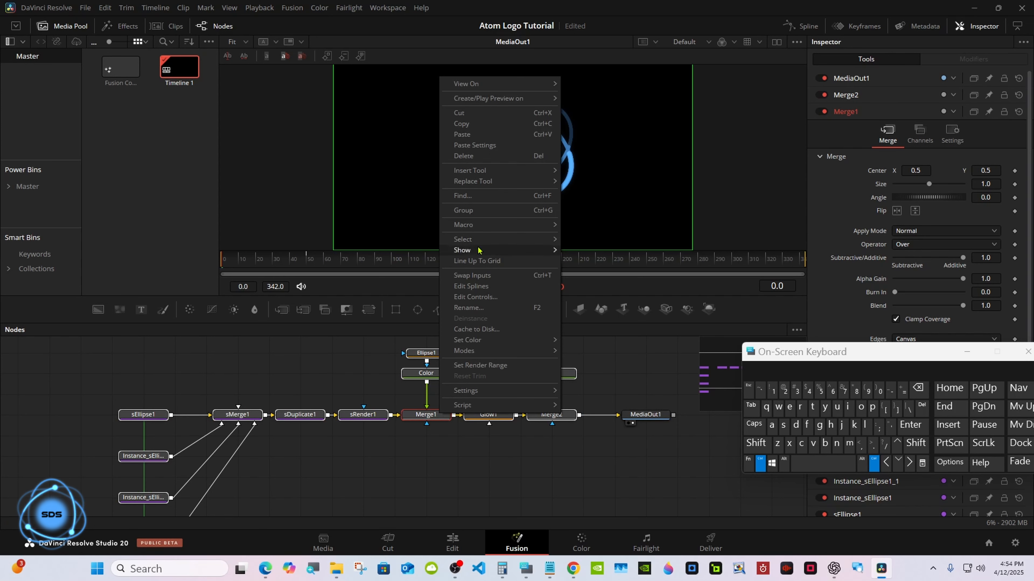
pyautogui.moveTo(484, 226)
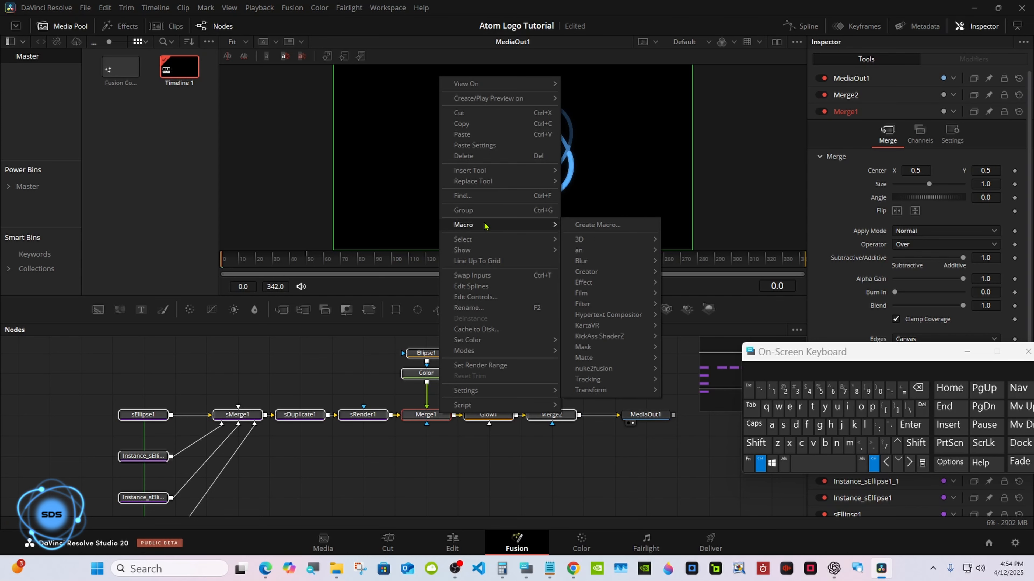
pyautogui.click(593, 225)
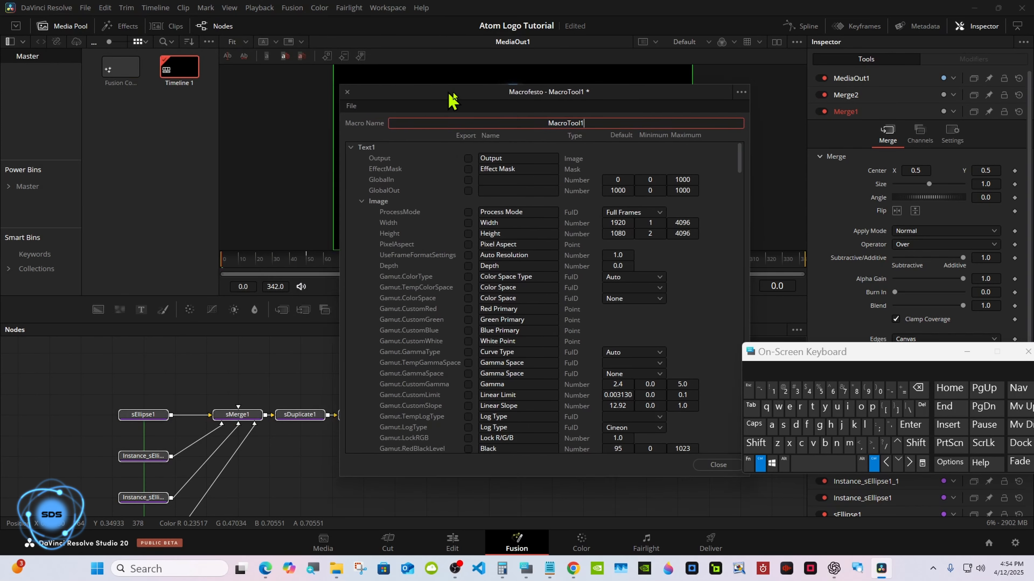
# Name the macro "sAtom Logo Tutorial"
pyautogui.moveTo(773, 356); pyautogui.dragTo(704, 296)
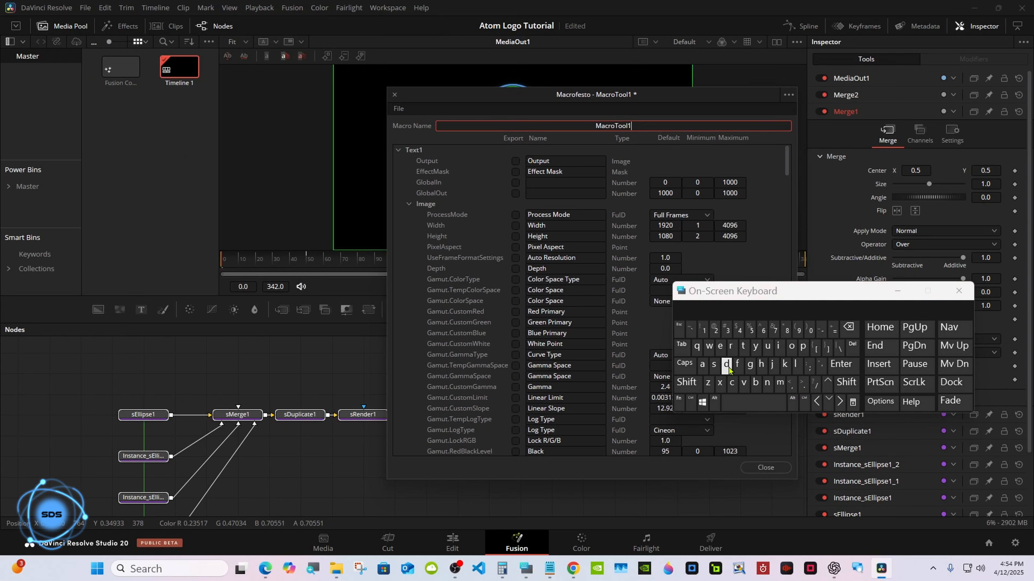
pyautogui.click(847, 330)
pyautogui.click(714, 364)
pyautogui.click(686, 383)
pyautogui.click(702, 364)
pyautogui.click(742, 346)
pyautogui.click(791, 346)
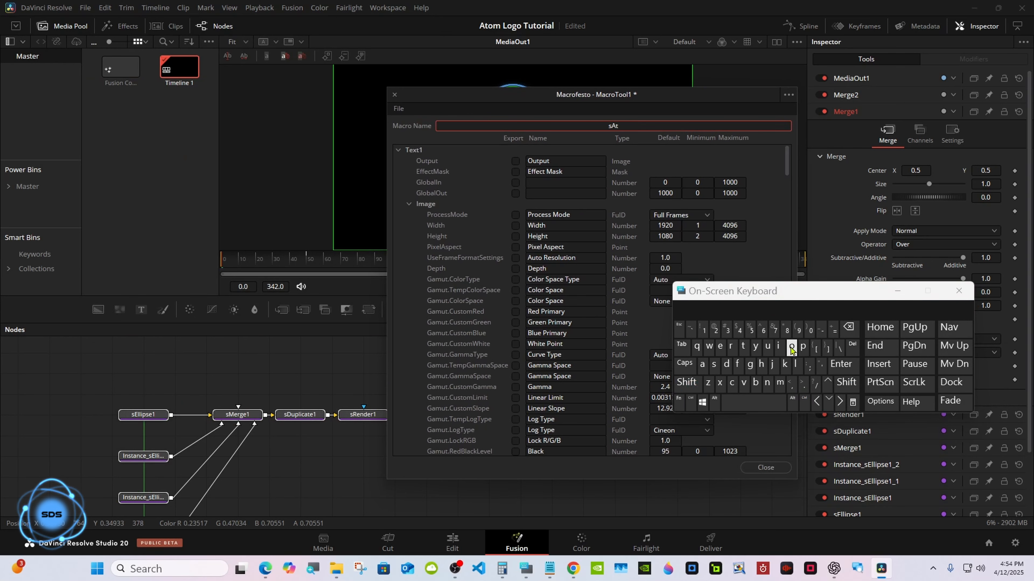
pyautogui.click(779, 384)
pyautogui.click(753, 403)
pyautogui.click(686, 383)
pyautogui.click(795, 365)
pyautogui.click(791, 347)
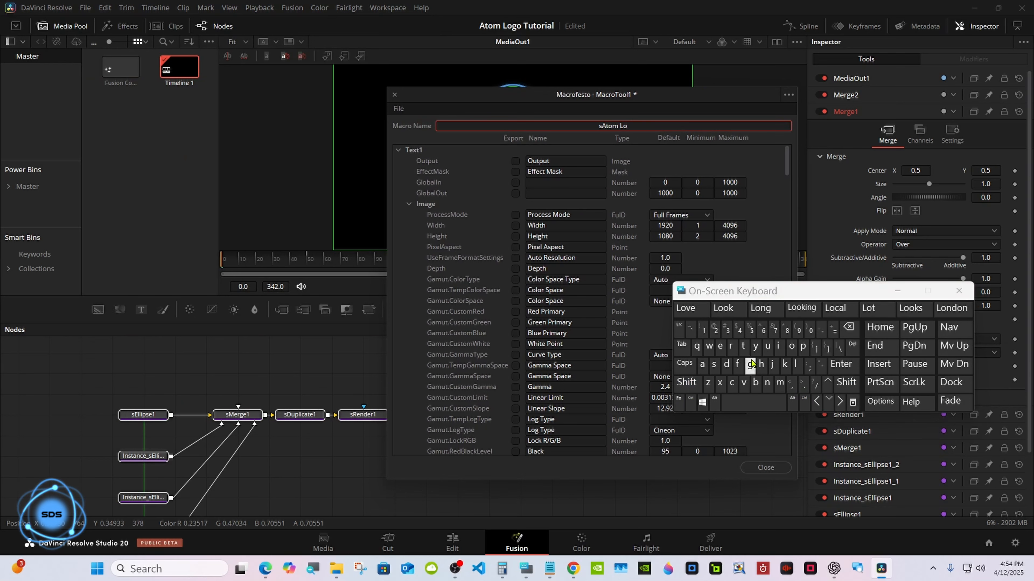
pyautogui.click(750, 364)
pyautogui.click(791, 346)
pyautogui.click(686, 382)
pyautogui.click(743, 346)
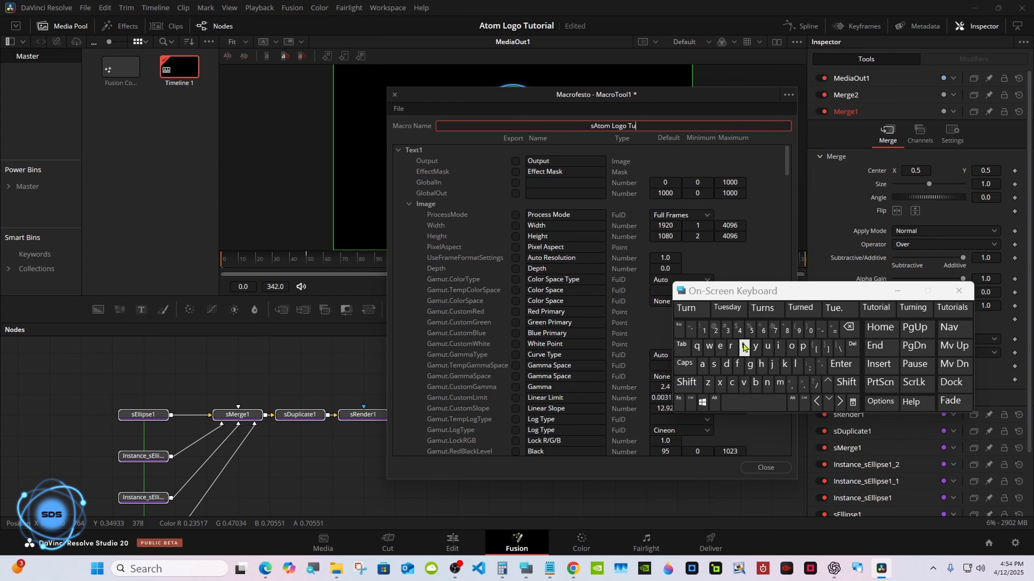
pyautogui.click(689, 308)
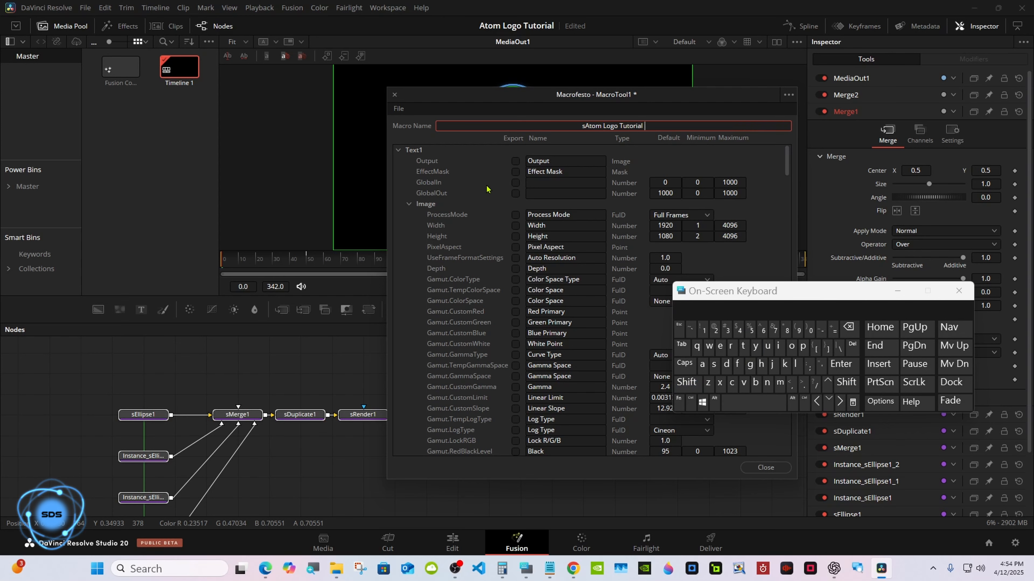
# Mark Text1's text parameters, beginning with Styled Text, and its layout Center for export in the macro
pyautogui.click(410, 205)
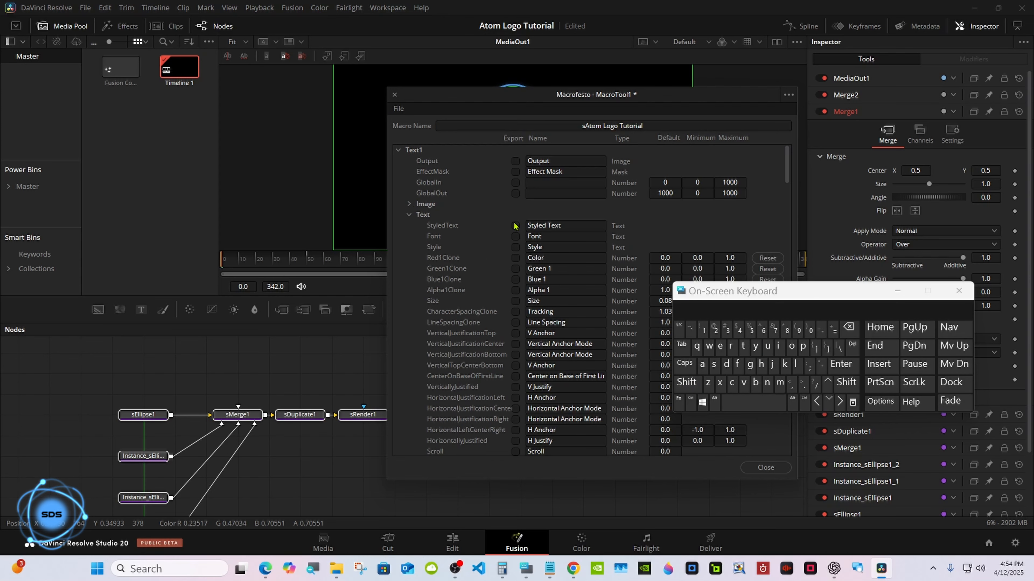
pyautogui.moveTo(516, 227); pyautogui.dragTo(514, 430)
pyautogui.click(409, 216)
pyautogui.click(516, 269)
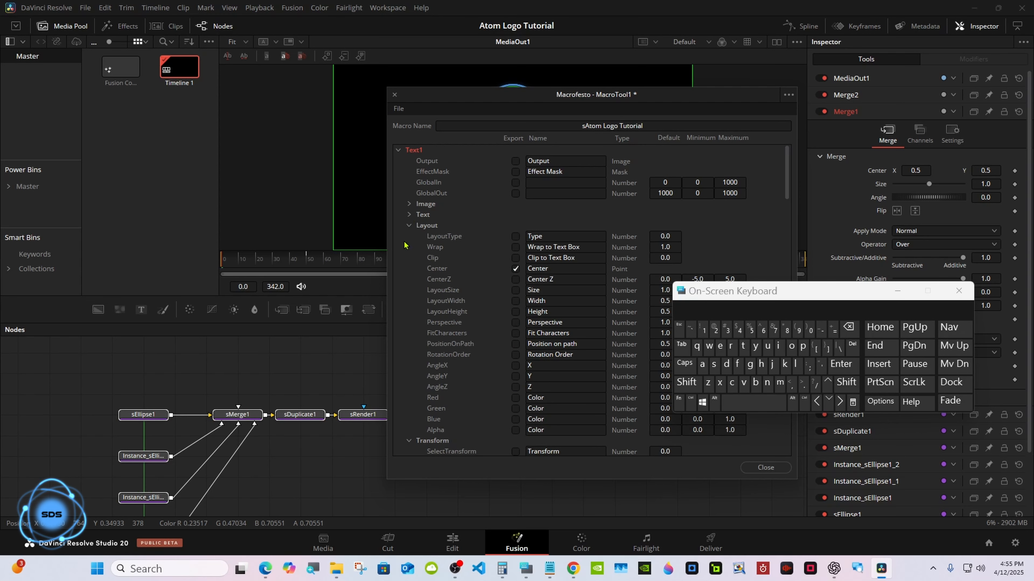
pyautogui.click(399, 151)
# Mark Ellipse1's Soft Edge parameter for export in the macro
pyautogui.click(400, 162)
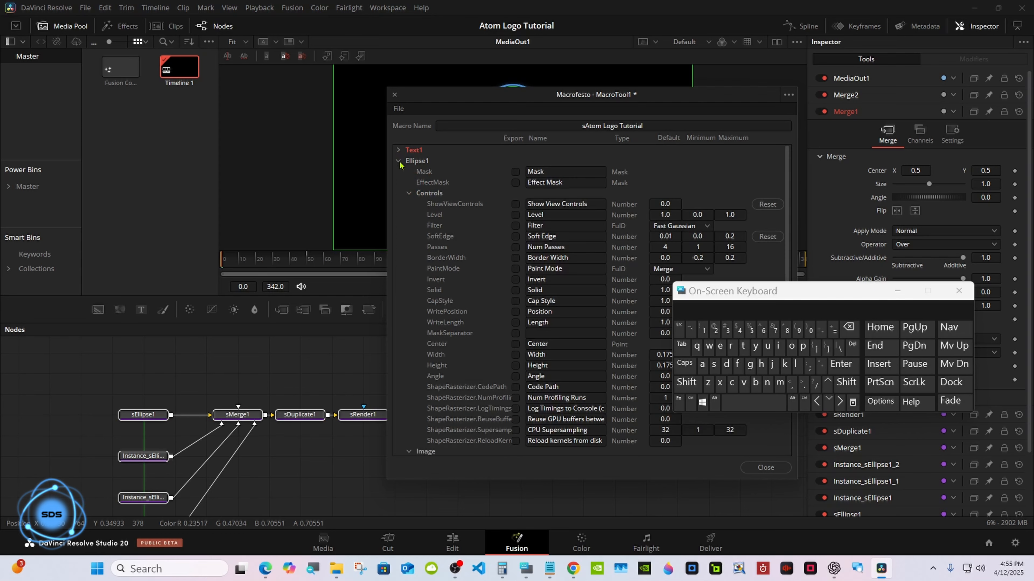
pyautogui.click(515, 237)
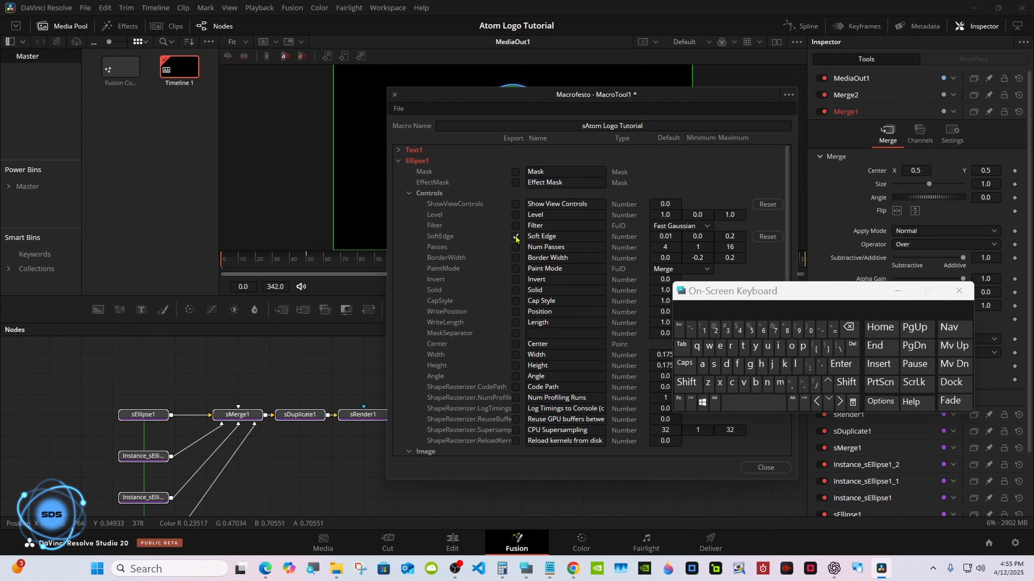
pyautogui.click(399, 161)
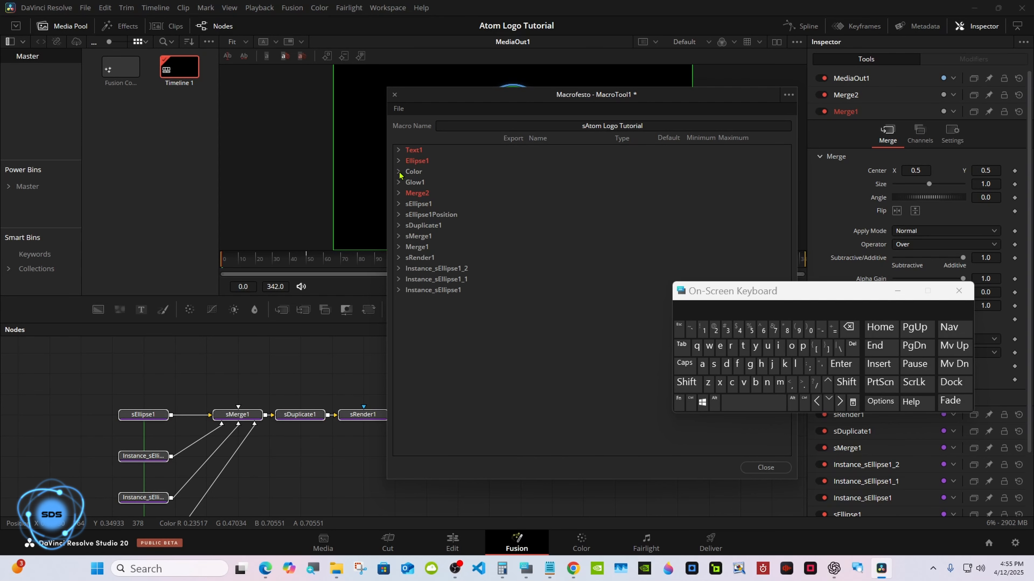
# Mark the Color node's Top Left Red, Green and Blue parameters for export in the macro
pyautogui.click(398, 172)
pyautogui.click(515, 258)
pyautogui.click(515, 268)
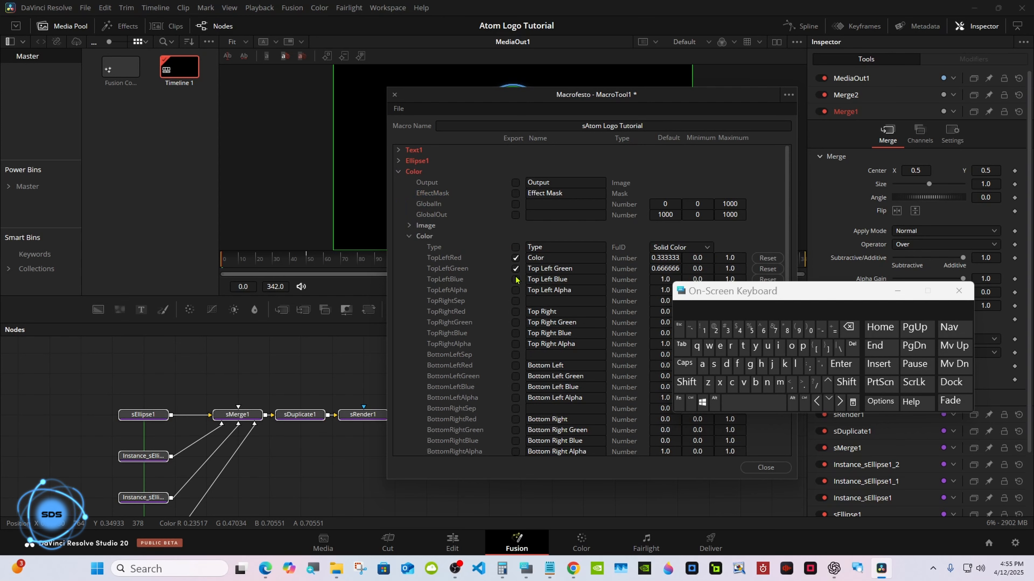
pyautogui.click(409, 236)
pyautogui.click(399, 172)
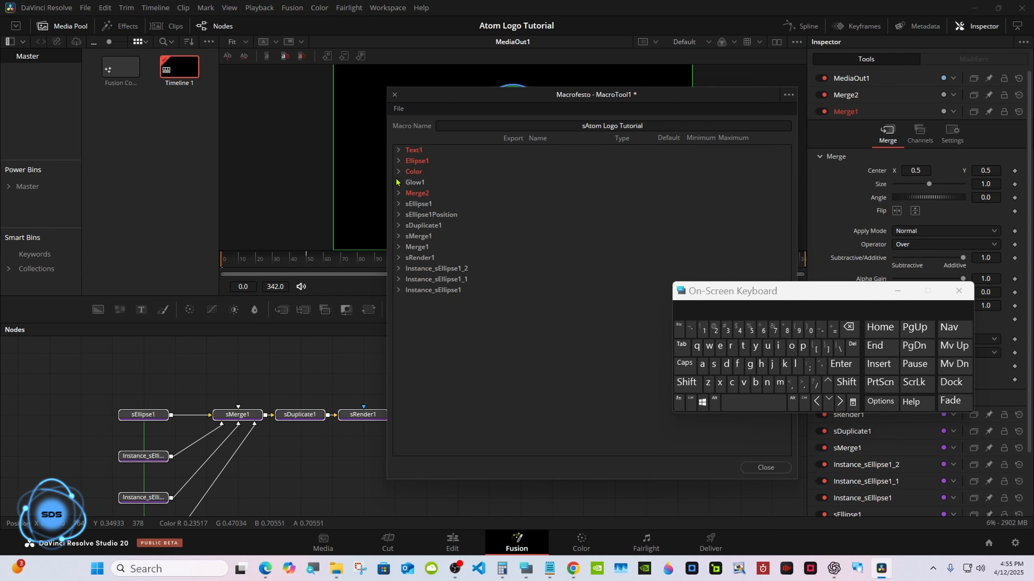
# Mark Glow1's Glow Size, Glow and Blend parameters for export in the macro
pyautogui.click(399, 183)
pyautogui.click(515, 312)
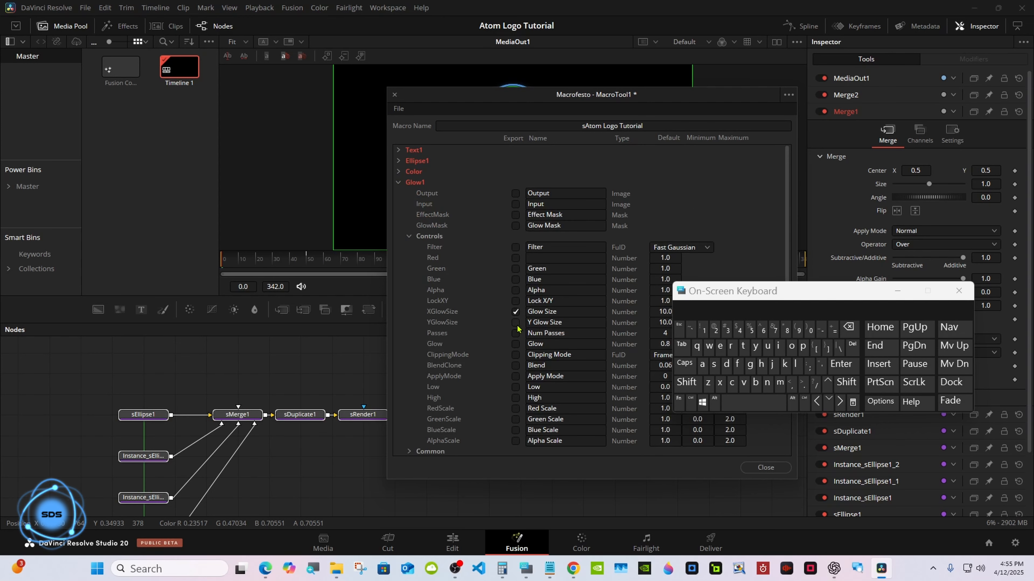
pyautogui.click(408, 236)
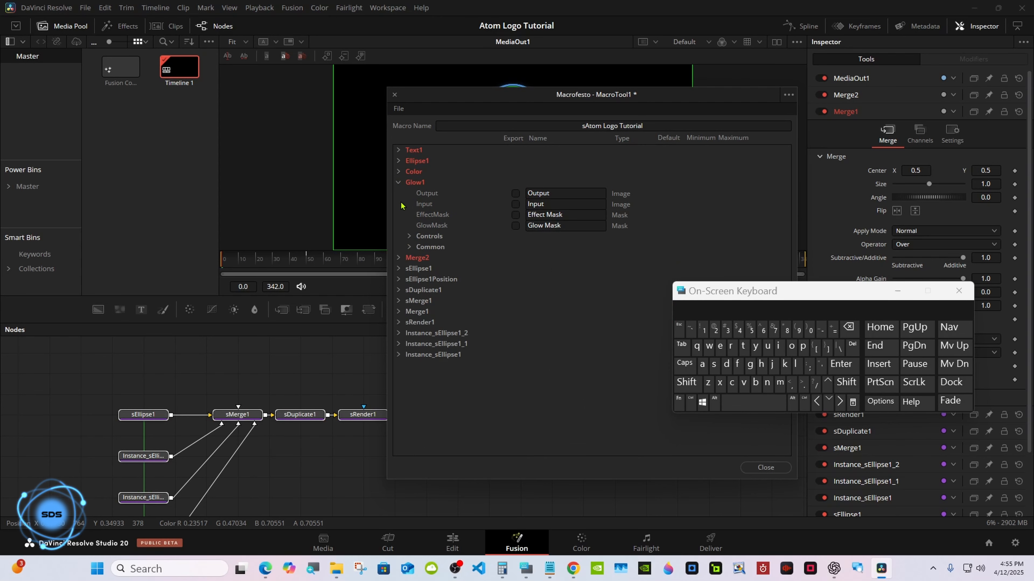
pyautogui.click(398, 182)
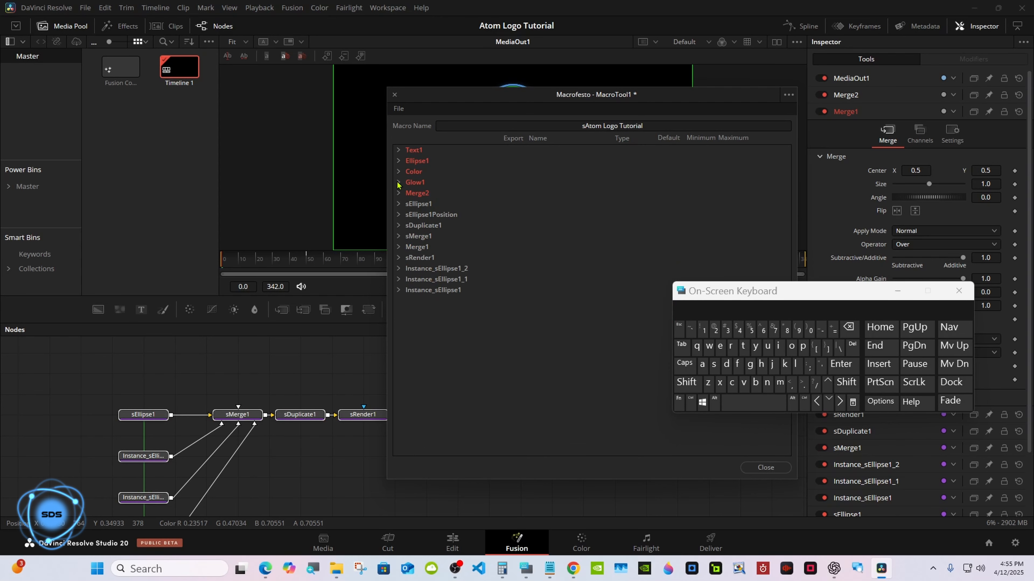
# Save the macro as a group named sAtom Logo Tutorial.setting in the Fusion folder's Templates > Edit > Titles > sAtom_Logo subfolder
pyautogui.click(400, 110)
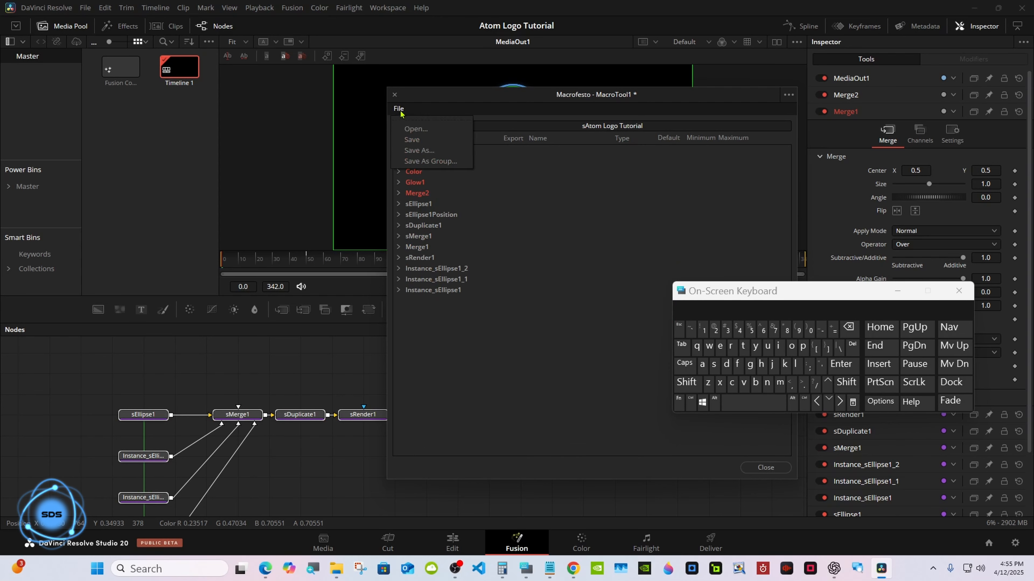
pyautogui.click(444, 162)
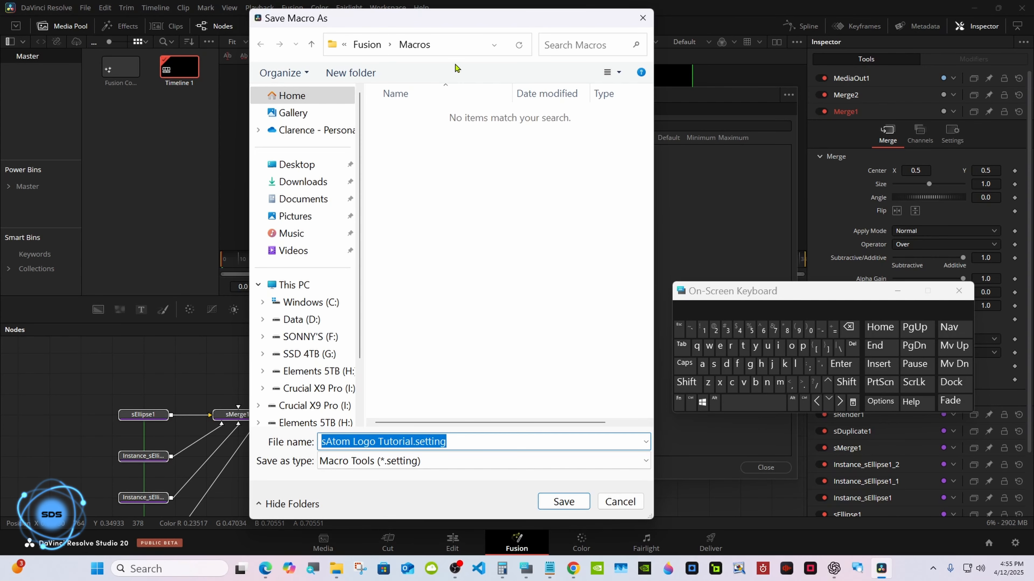
pyautogui.click(364, 47)
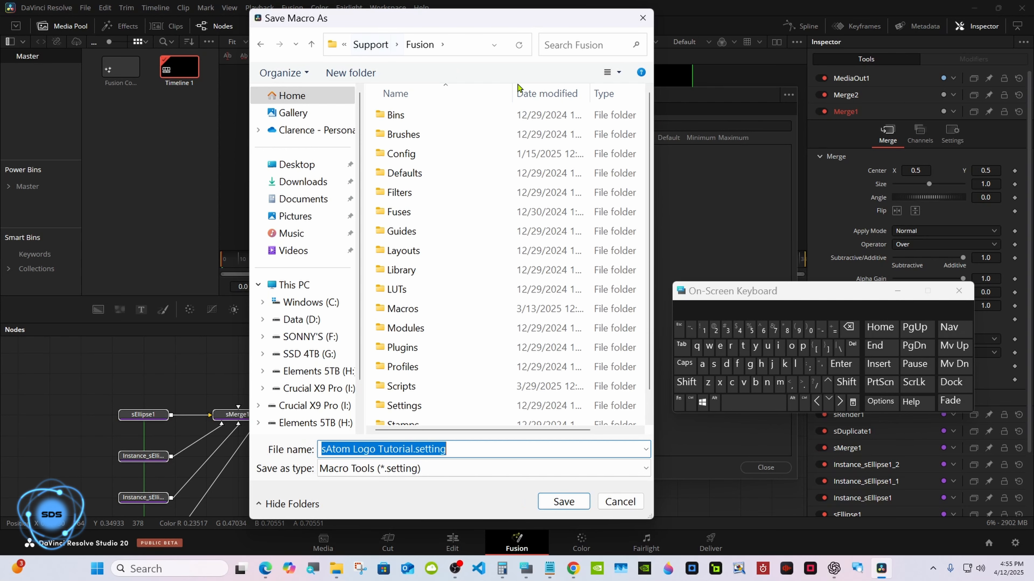
pyautogui.scroll(-1, 614, 329)
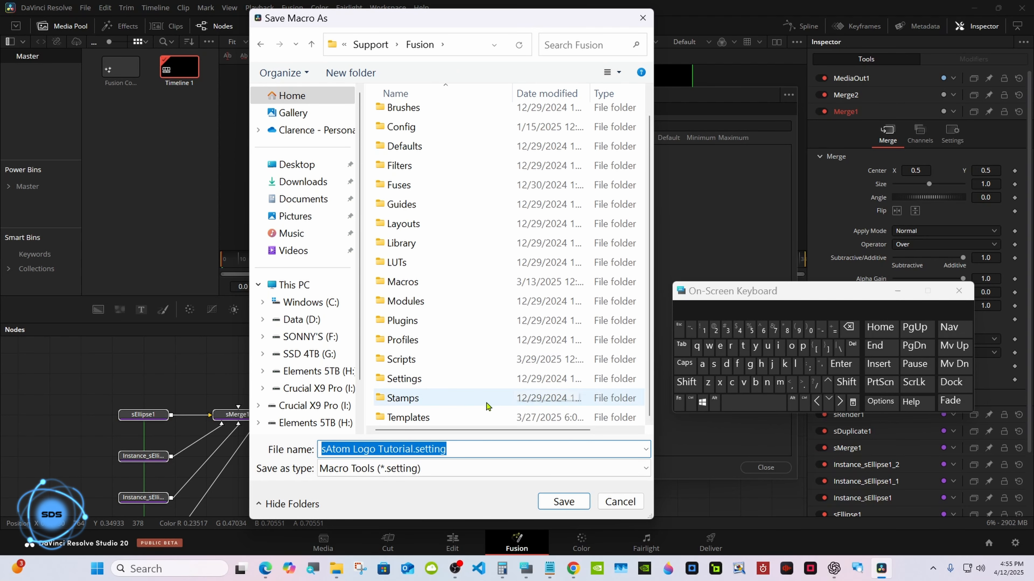
pyautogui.click(478, 416)
pyautogui.doubleClick(478, 416)
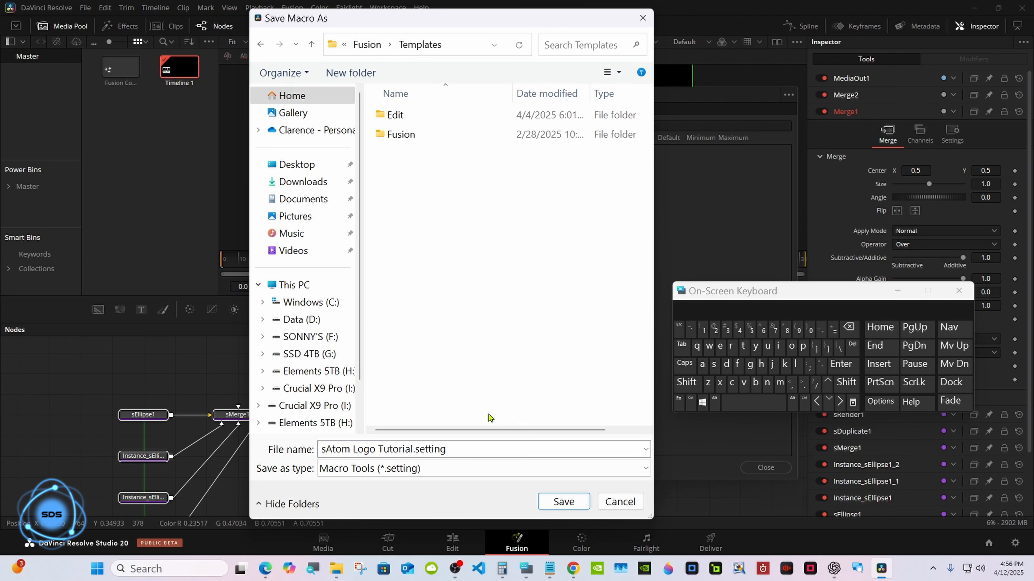
pyautogui.doubleClick(461, 112)
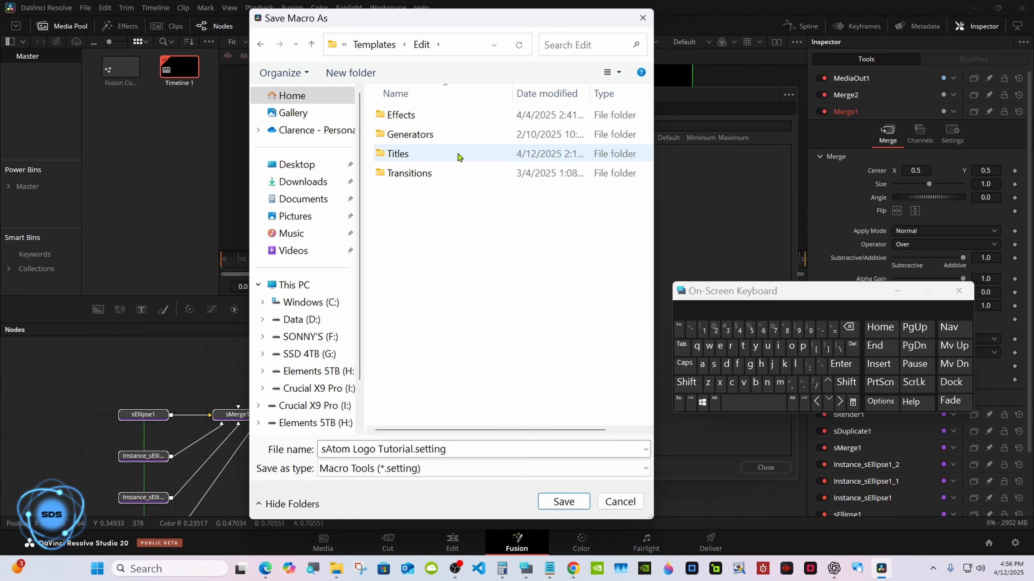
pyautogui.doubleClick(459, 154)
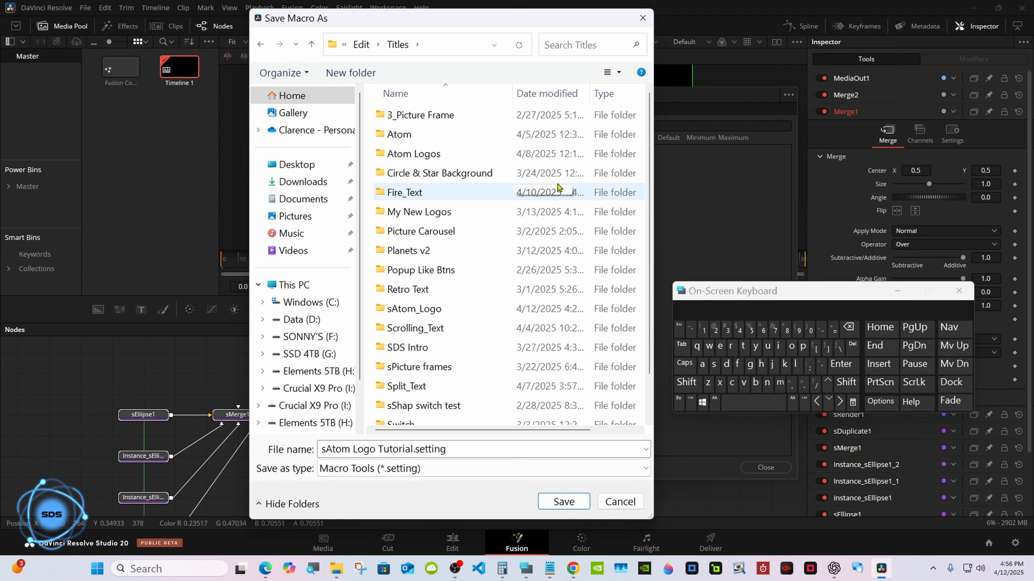
pyautogui.moveTo(650, 187); pyautogui.dragTo(649, 255)
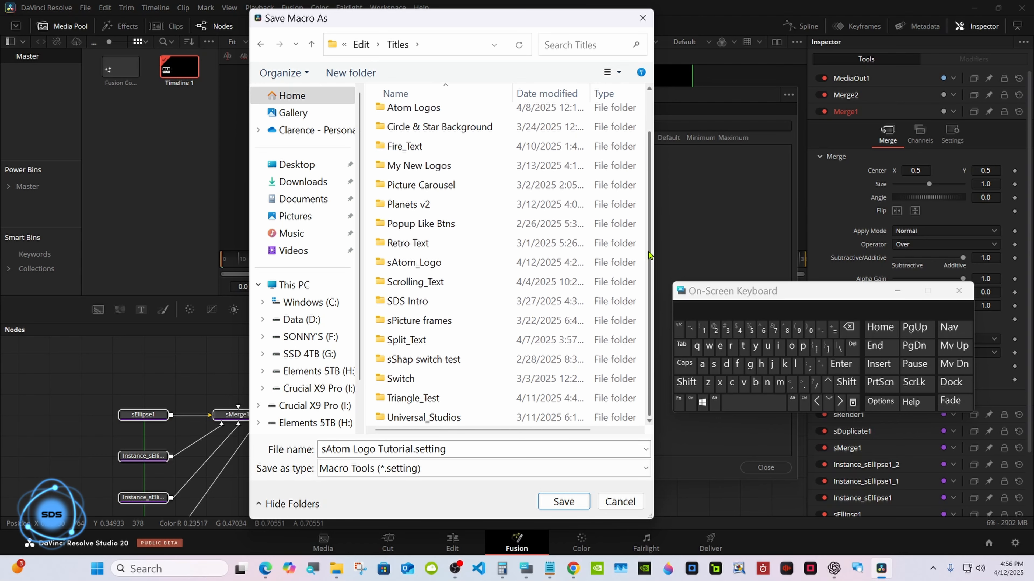
pyautogui.doubleClick(468, 264)
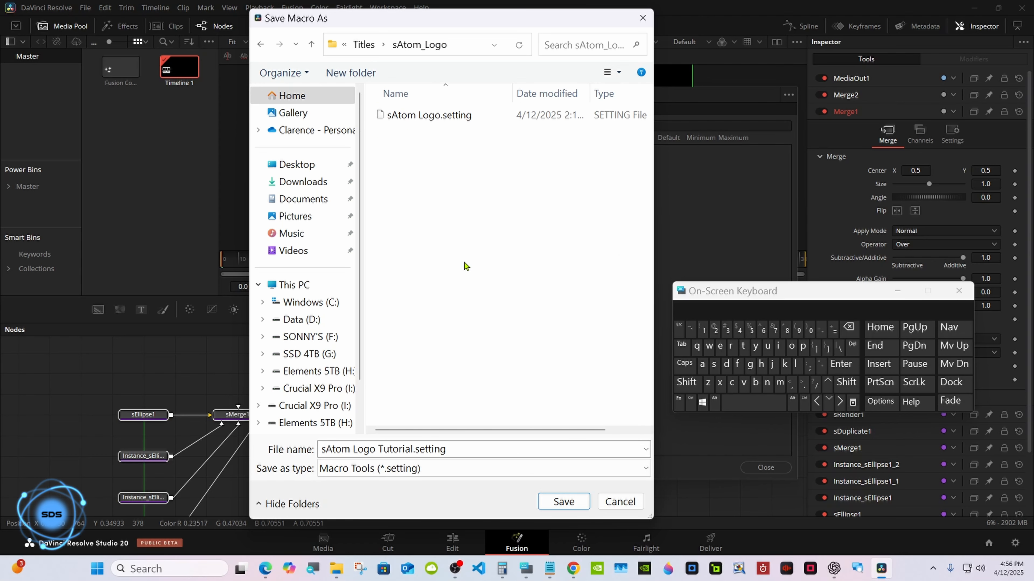
pyautogui.click(560, 503)
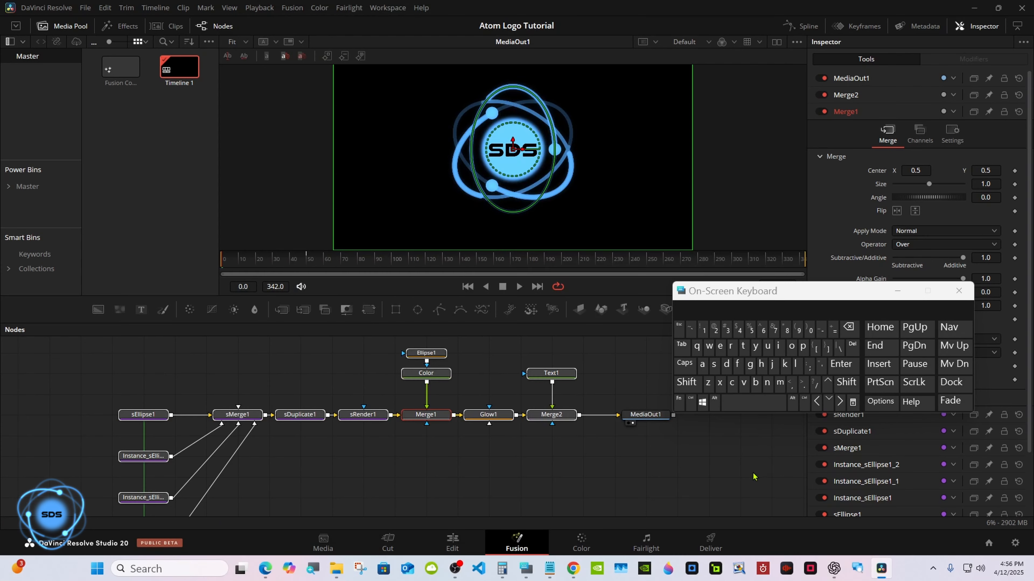
# Switch to the Edit page and open the sAtom_Logo category among the titles
pyautogui.click(452, 542)
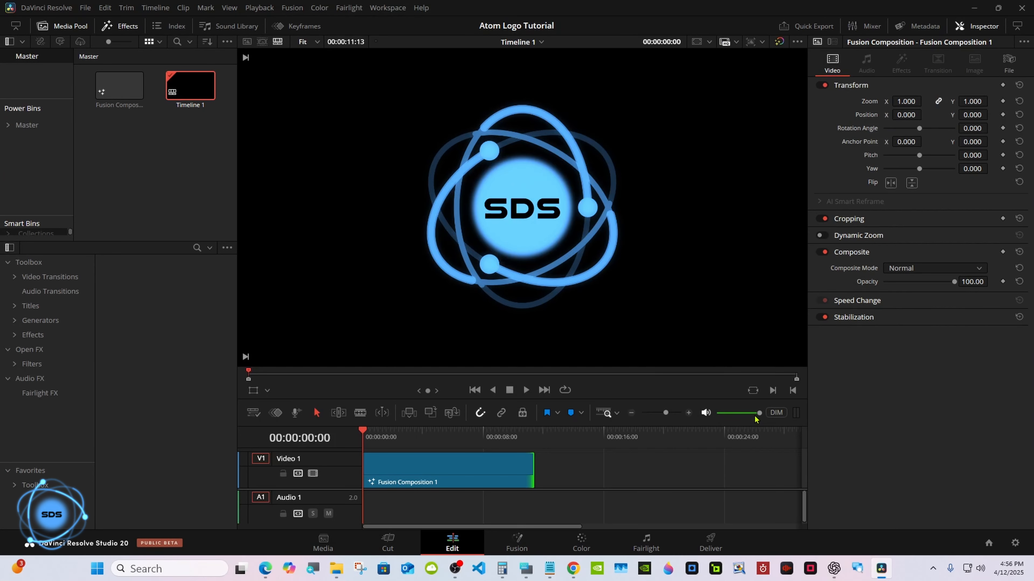
pyautogui.click(897, 291)
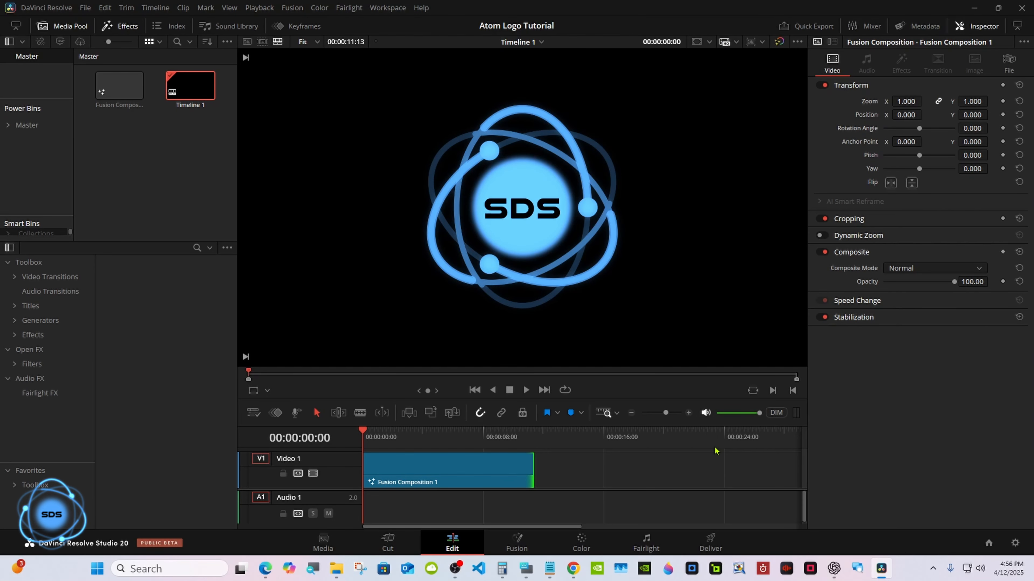
pyautogui.click(30, 306)
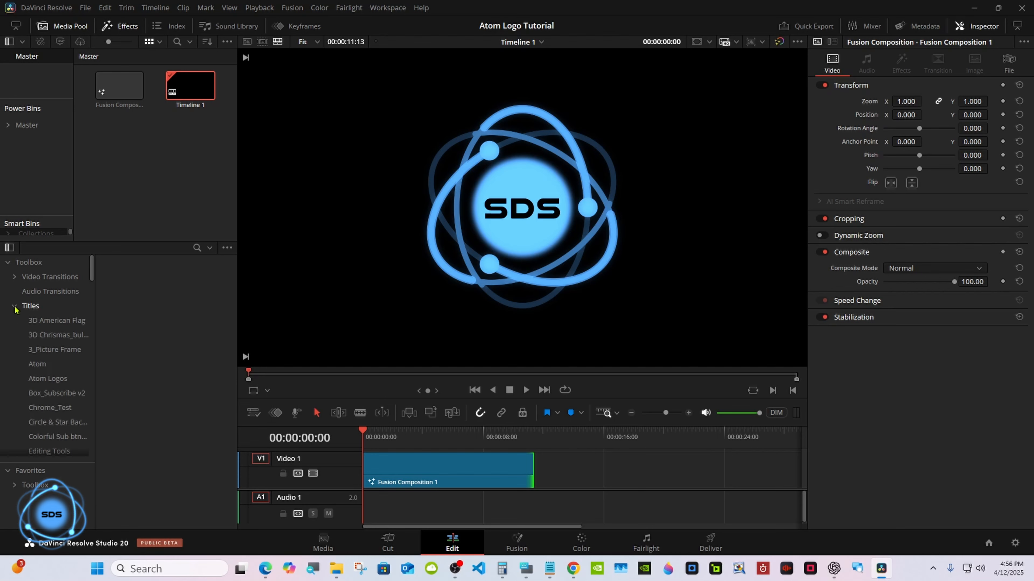
pyautogui.scroll(-3, 91, 275)
pyautogui.moveTo(91, 276); pyautogui.dragTo(87, 437)
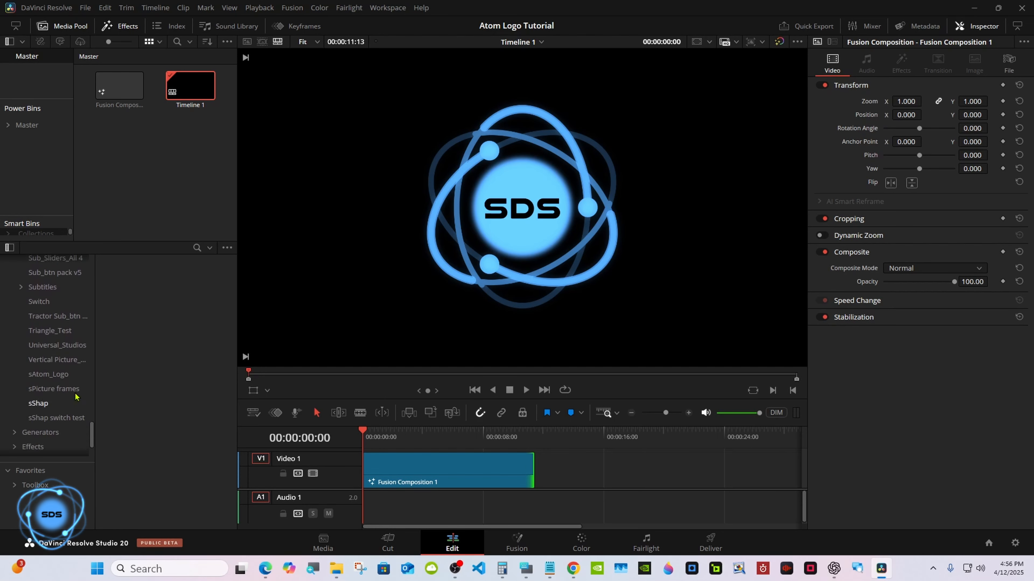
pyautogui.click(49, 375)
# Place the sAtom Logo Tutorial title on Video 1, cutting the Fusion composition to about 00:00:03:20 and extending the title to about 00:00:28:09
pyautogui.moveTo(131, 309); pyautogui.dragTo(434, 470)
pyautogui.moveTo(584, 472); pyautogui.dragTo(479, 473)
pyautogui.moveTo(509, 471); pyautogui.dragTo(782, 467)
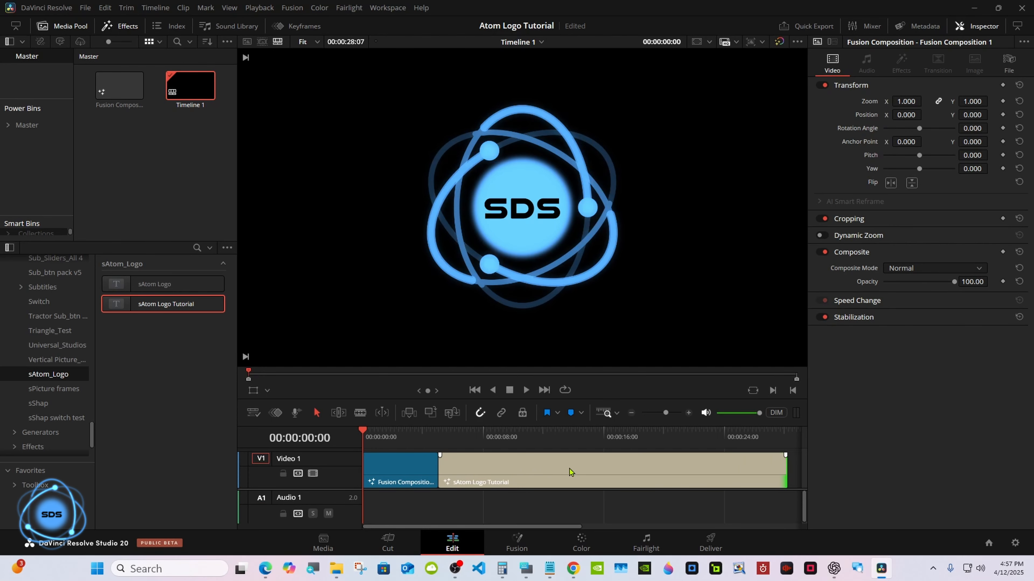
pyautogui.moveTo(434, 466); pyautogui.dragTo(413, 466)
pyautogui.moveTo(555, 467); pyautogui.dragTo(534, 467)
pyautogui.moveTo(765, 466); pyautogui.dragTo(786, 466)
# Try reducing the sAtom Logo Tutorial title's Zoom to 0.300 in its transform settings
pyautogui.click(684, 463)
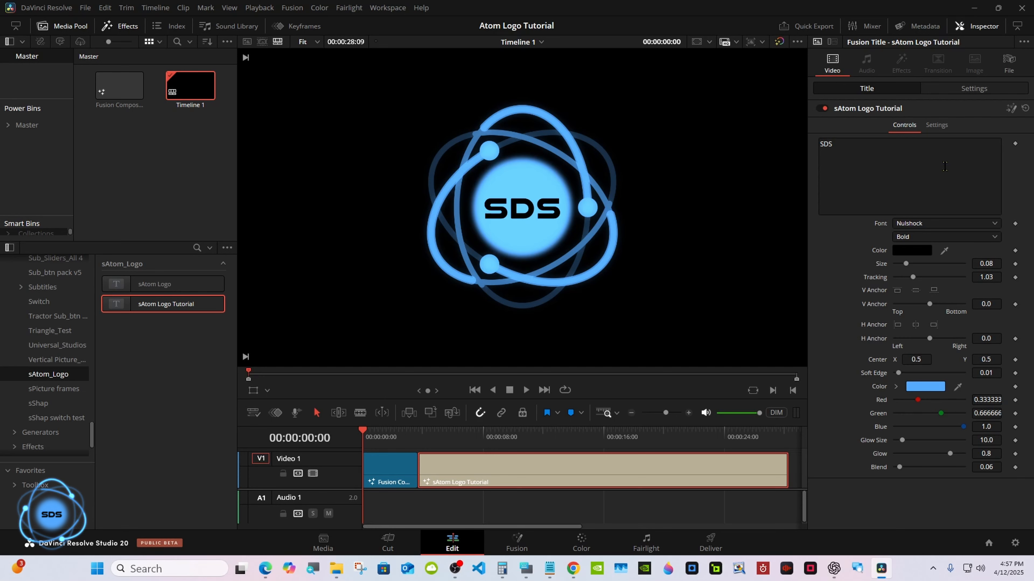
pyautogui.click(987, 89)
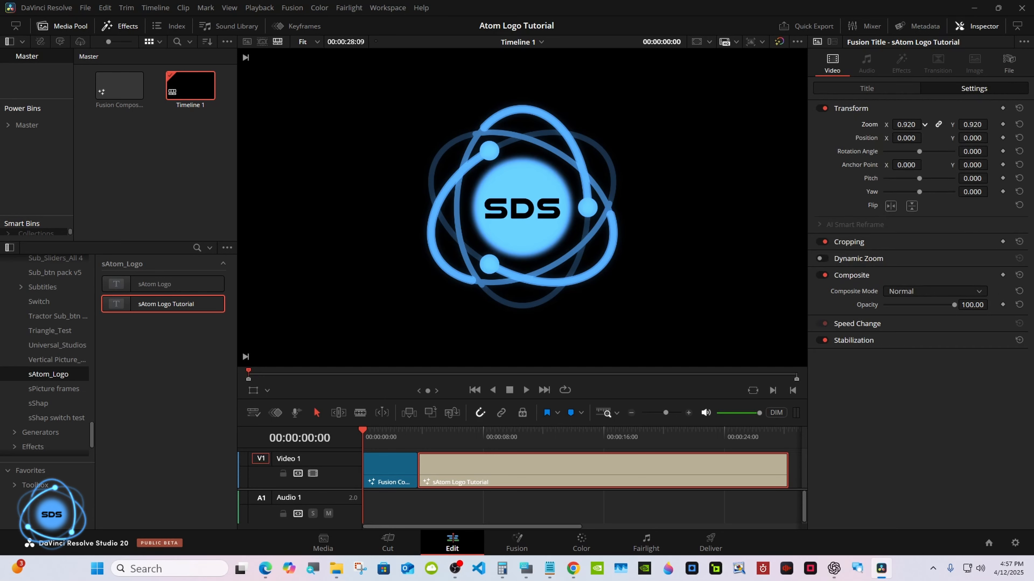
pyautogui.moveTo(906, 124); pyautogui.dragTo(909, 128)
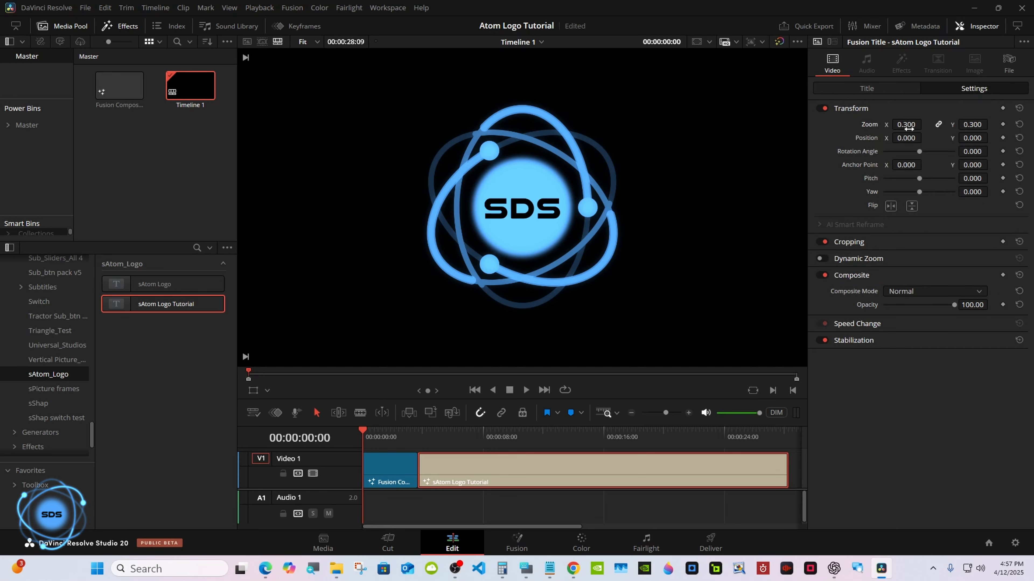
pyautogui.hotkey('ctrl', 's')
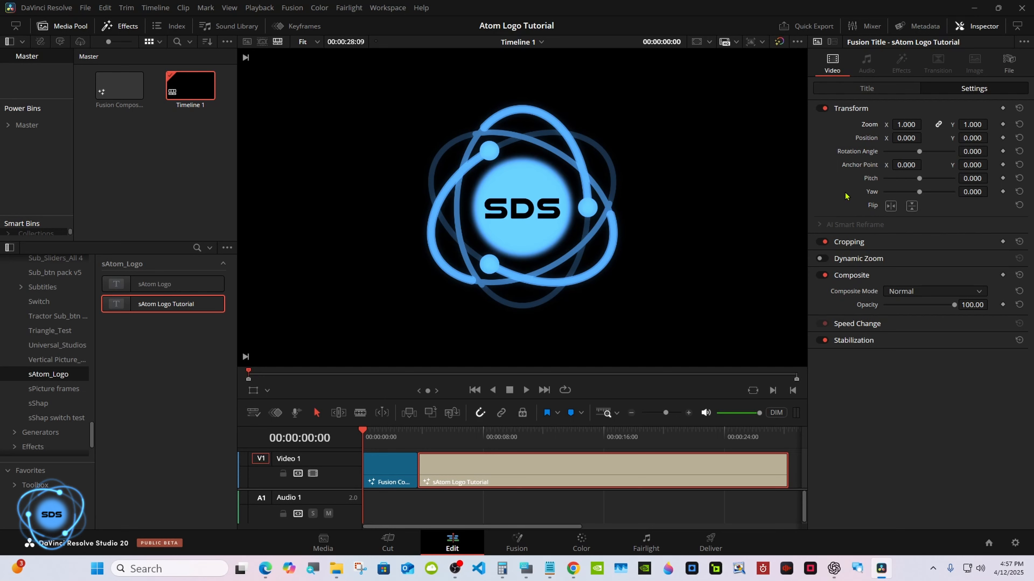
# Try changing the title's Zoom with the playhead at 00:00:21:05, and reset Zoom and Position
pyautogui.click(681, 439)
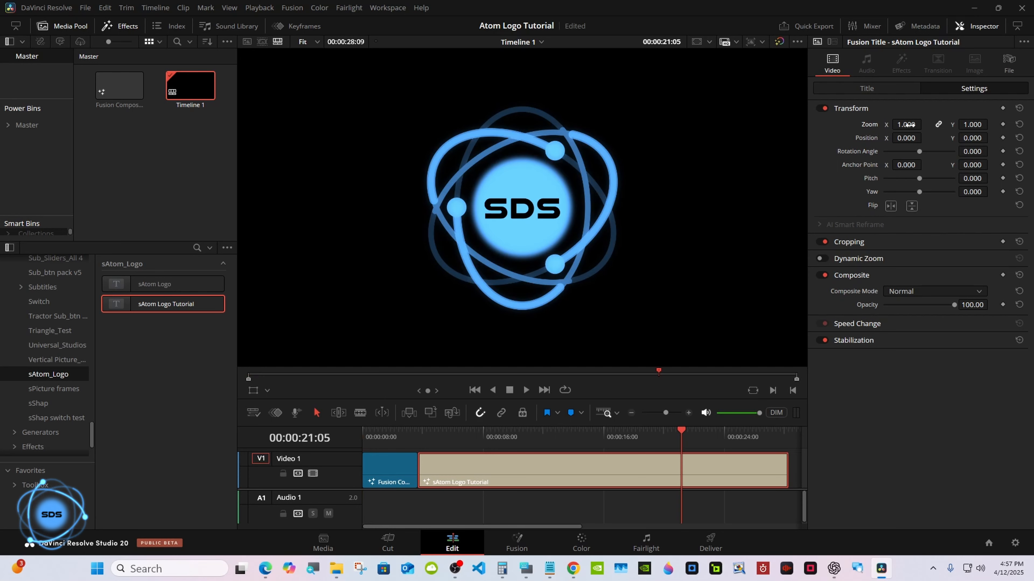
pyautogui.moveTo(907, 125); pyautogui.dragTo(890, 138)
pyautogui.doubleClick(866, 139)
pyautogui.doubleClick(869, 127)
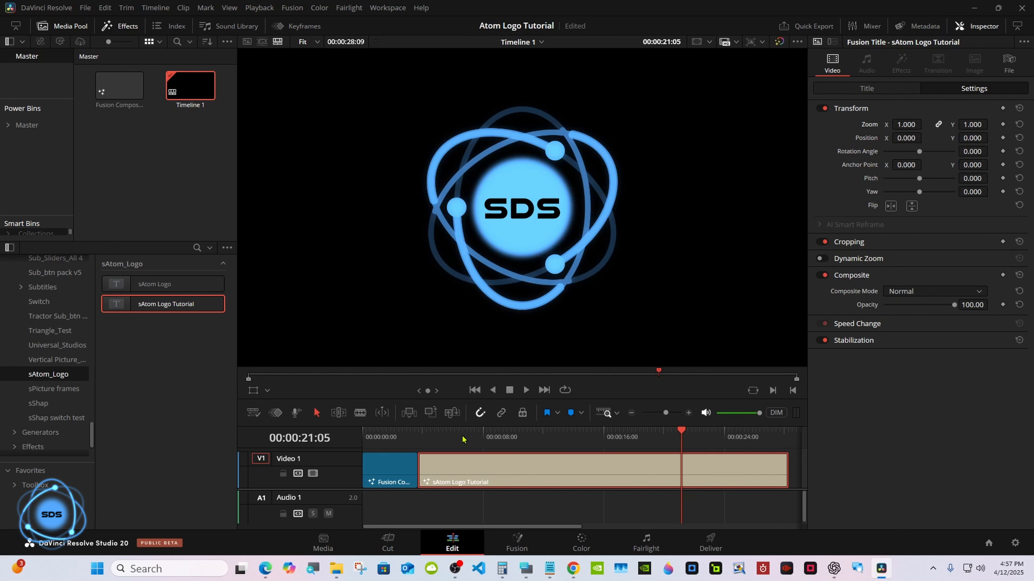
# Play the sAtom Logo Tutorial title from its start at 00:00:03:20
pyautogui.moveTo(464, 438); pyautogui.dragTo(418, 438)
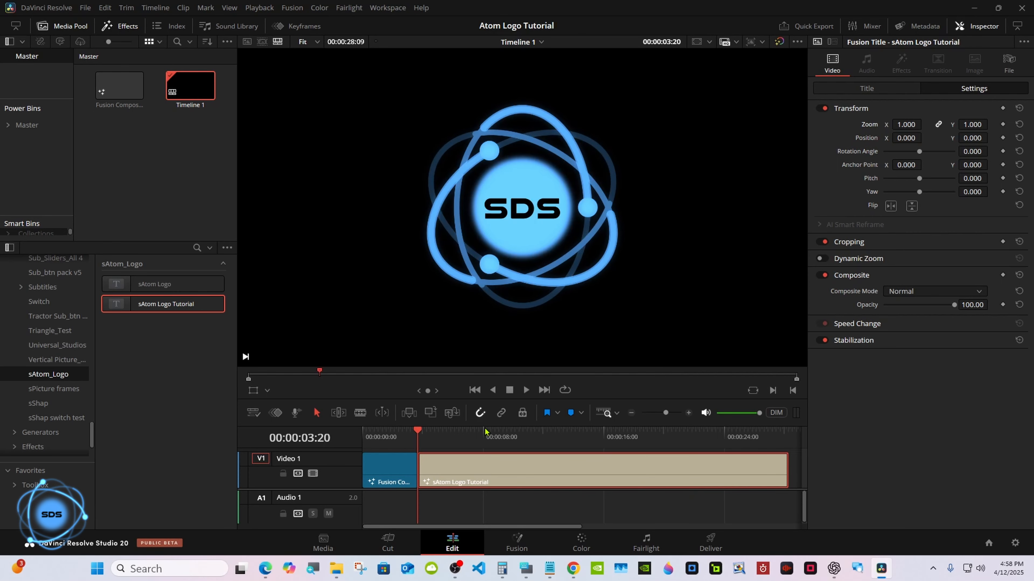
pyautogui.click(525, 391)
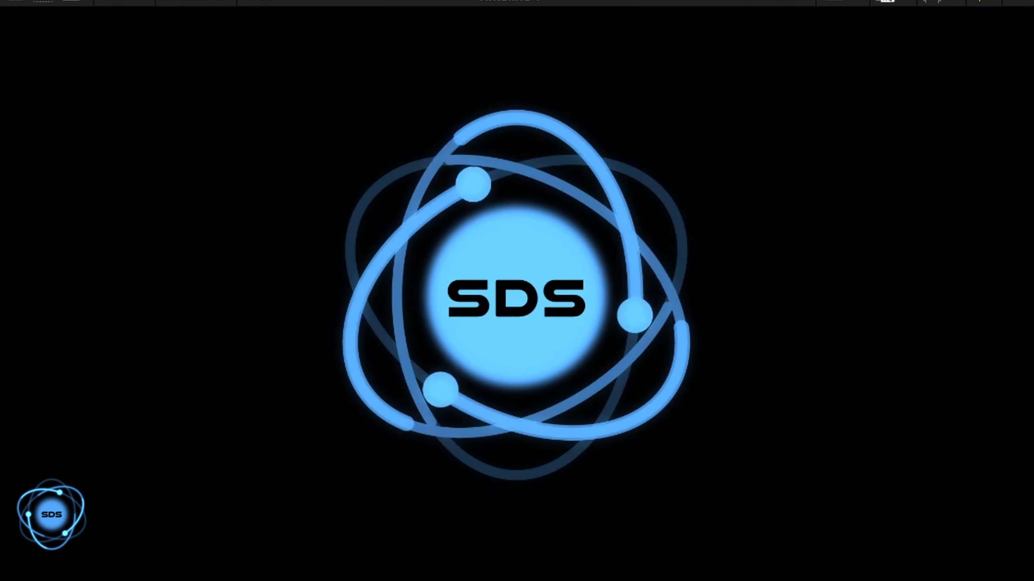